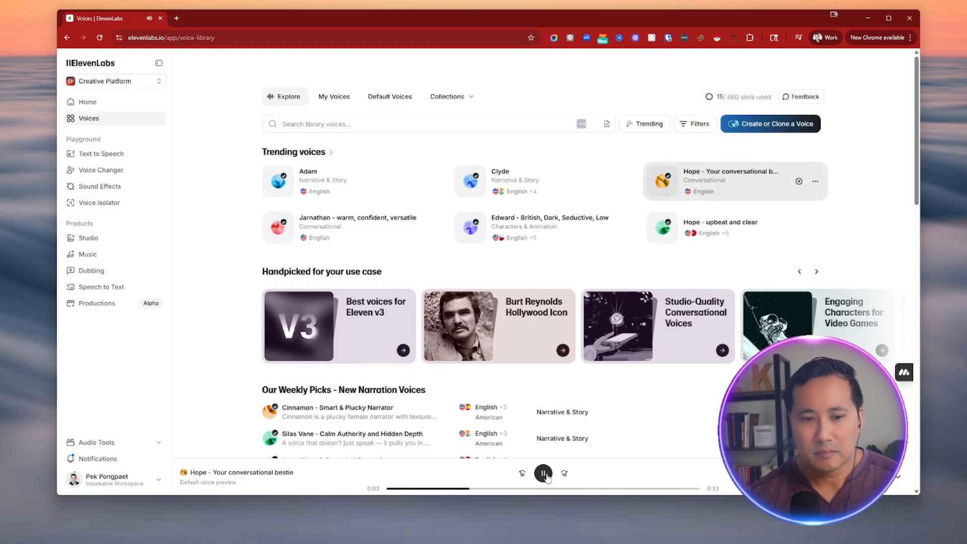
Pause the Hope voice preview and listen to part of the Jarnathan voice sample among the trending voices.
{"action": "left_click", "coordinate": [548, 478]}
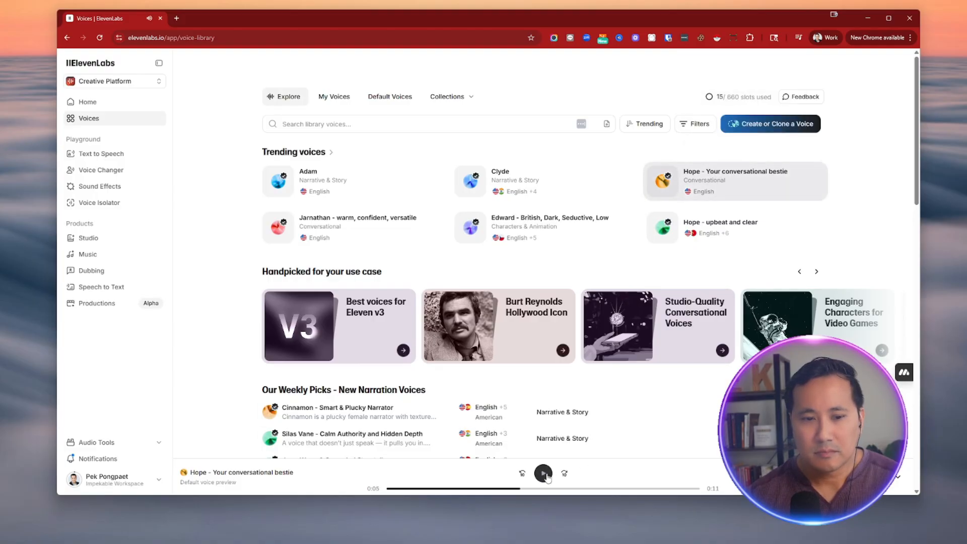
{"action": "left_click", "coordinate": [360, 227]}
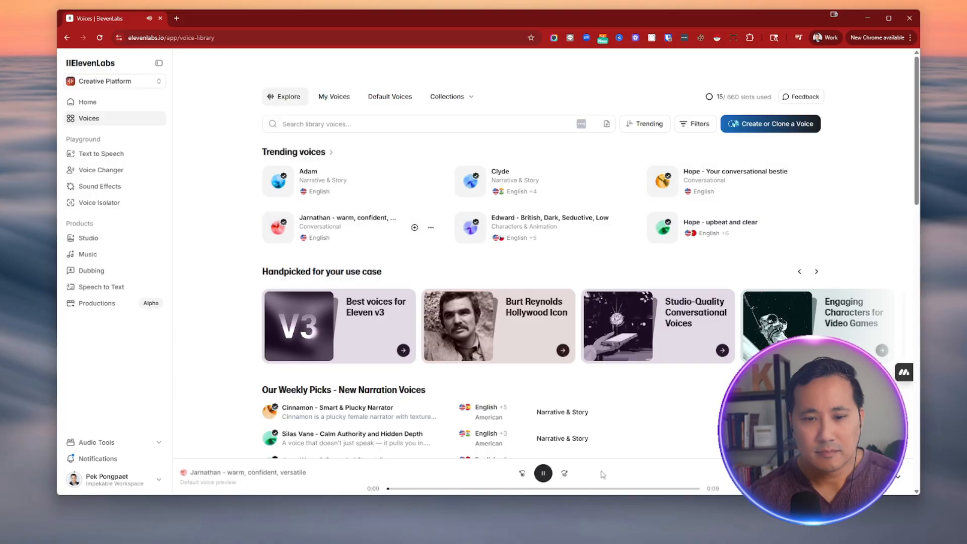
{"action": "left_click", "coordinate": [543, 473]}
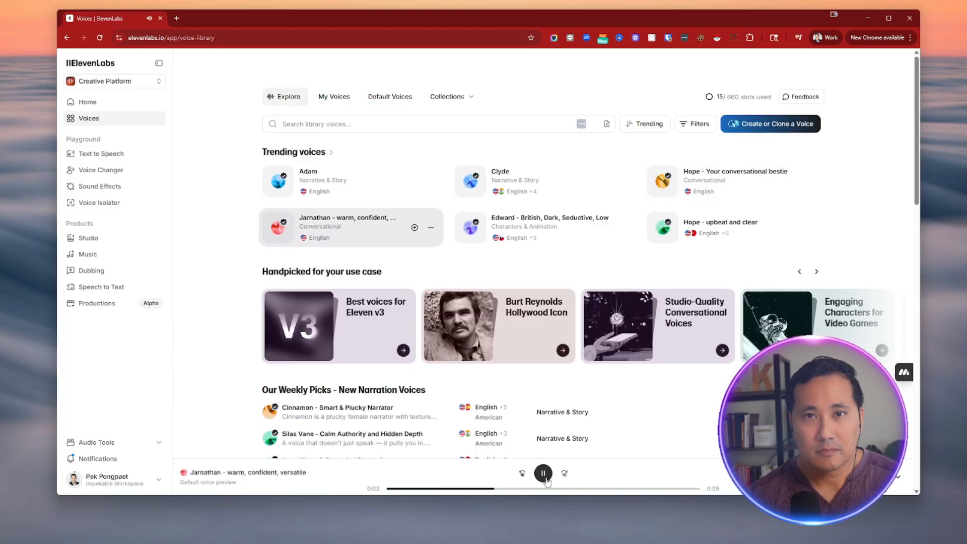
Open the full trending voices list, sort it by most users and preview the Mark - Natural Conversations voice.
{"action": "left_click", "coordinate": [290, 156]}
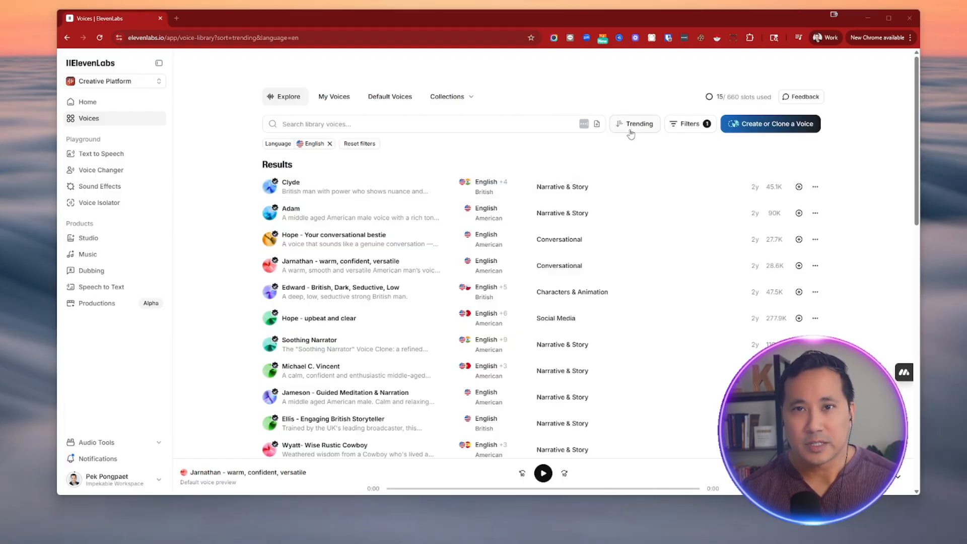
{"action": "left_click", "coordinate": [632, 132]}
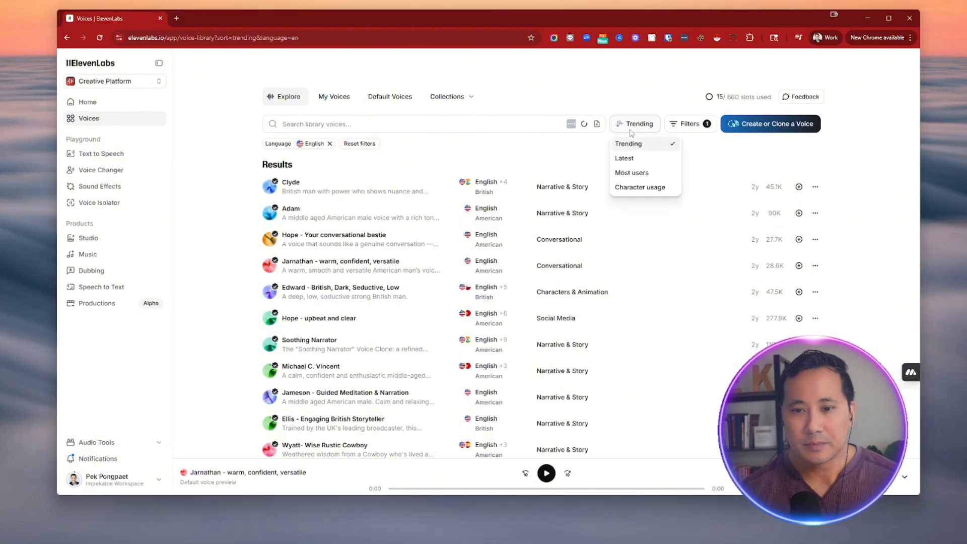
{"action": "left_click", "coordinate": [637, 173]}
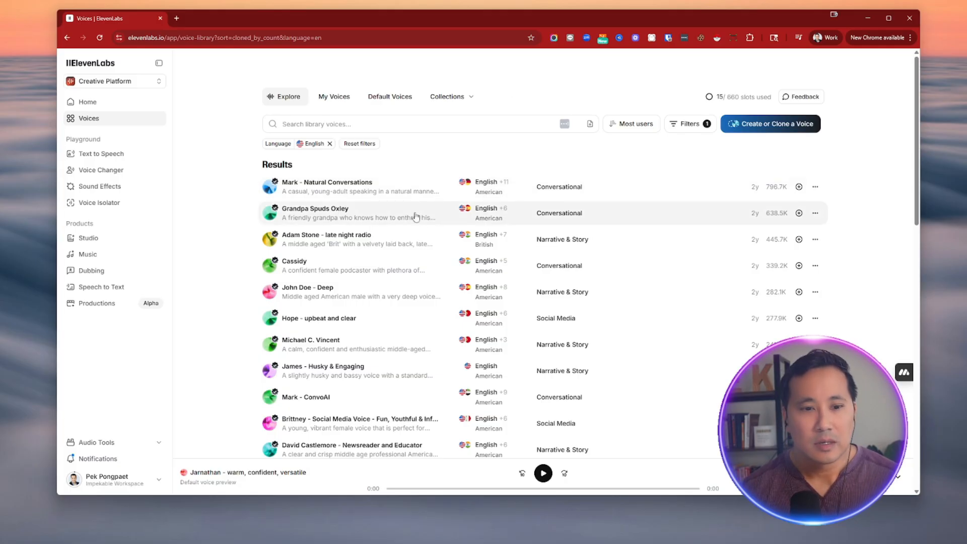
{"action": "left_click", "coordinate": [356, 191]}
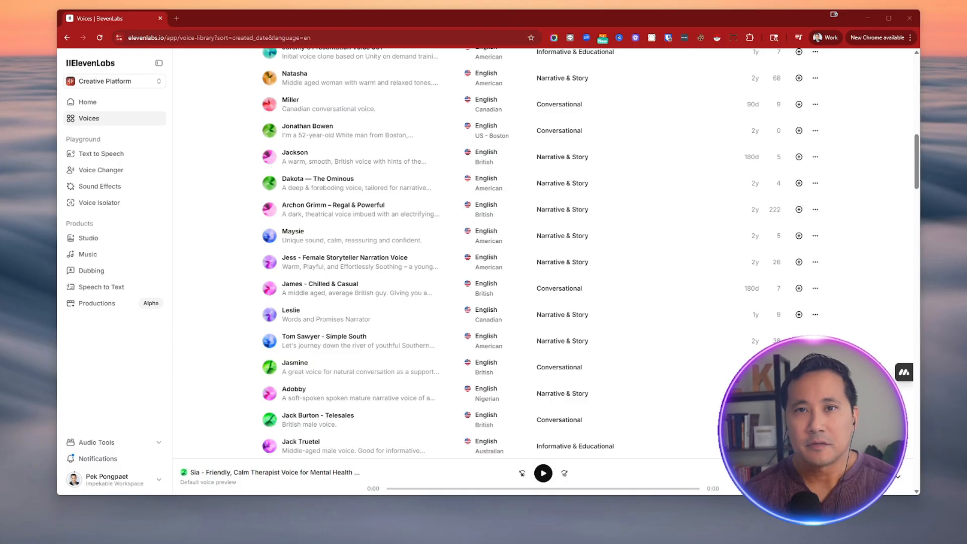
Review the available sort options for the English voice results without changing the current order.
{"action": "scroll", "coordinate": [635, 141], "scroll_direction": "up", "scroll_amount": 15}
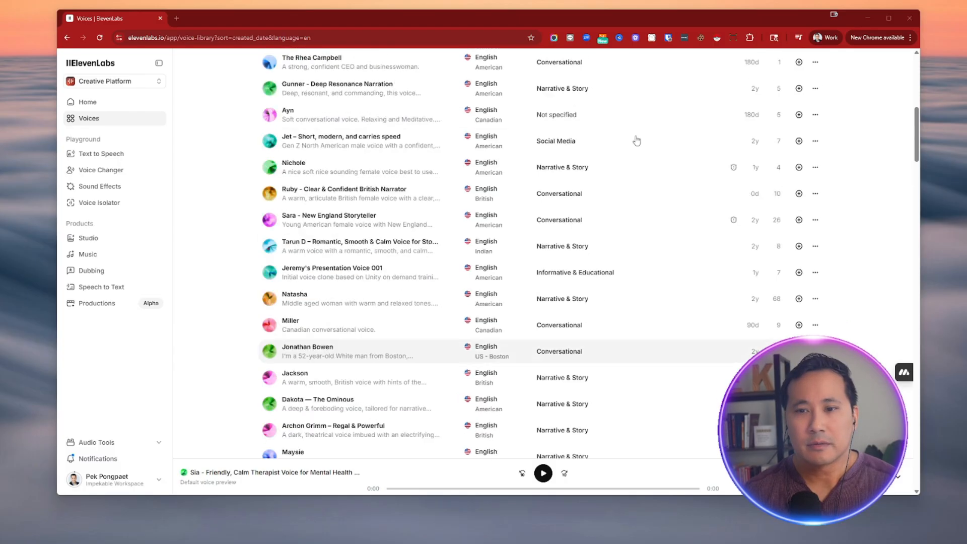
{"action": "left_click", "coordinate": [637, 125]}
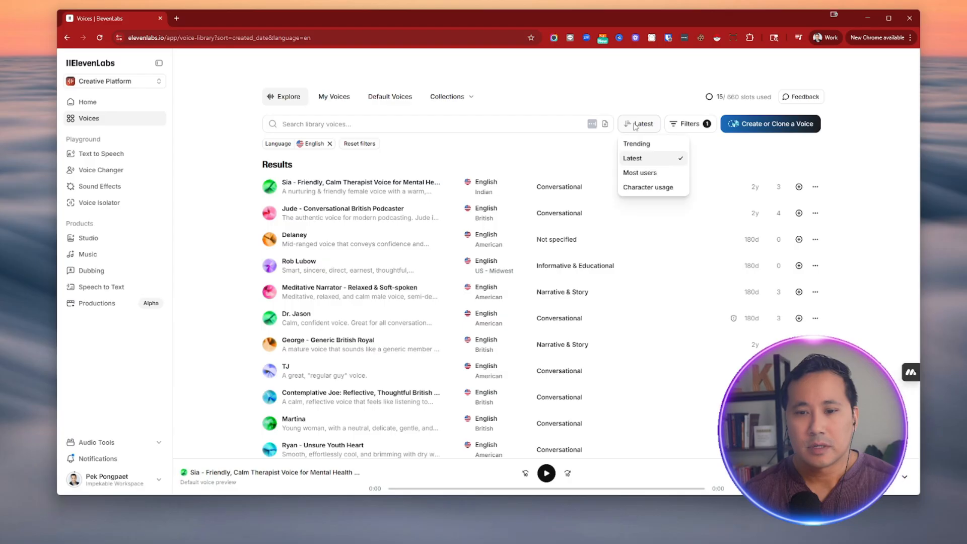
{"action": "left_click", "coordinate": [633, 97]}
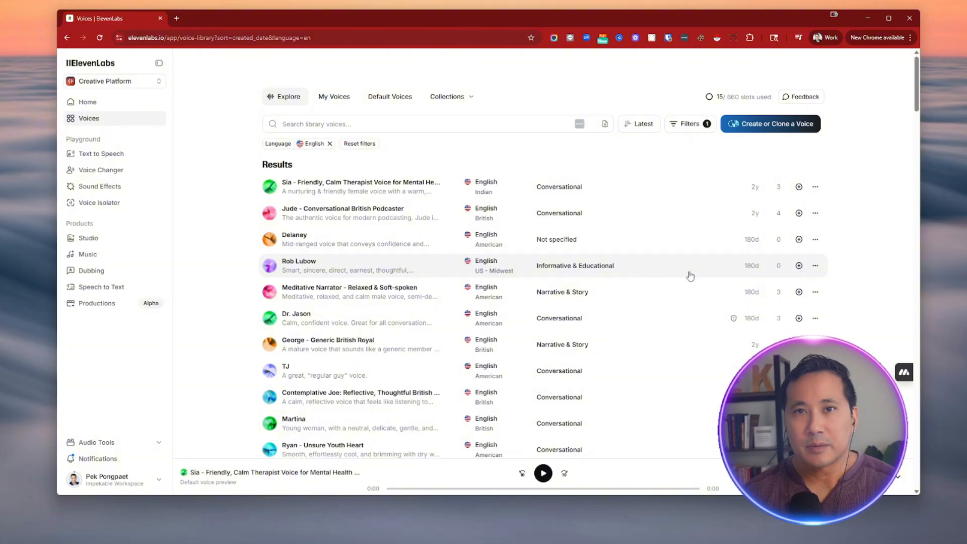
Preview the Ruby - Clear & Confident British Narrator and Miller voices in the latest voices list.
{"action": "scroll", "coordinate": [691, 259], "scroll_direction": "down", "scroll_amount": 7}
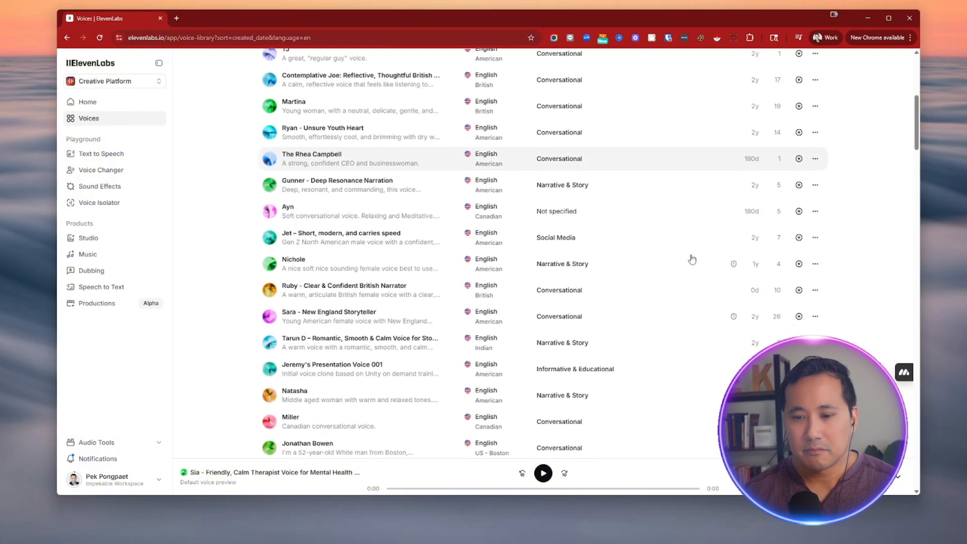
{"action": "left_click", "coordinate": [417, 250]}
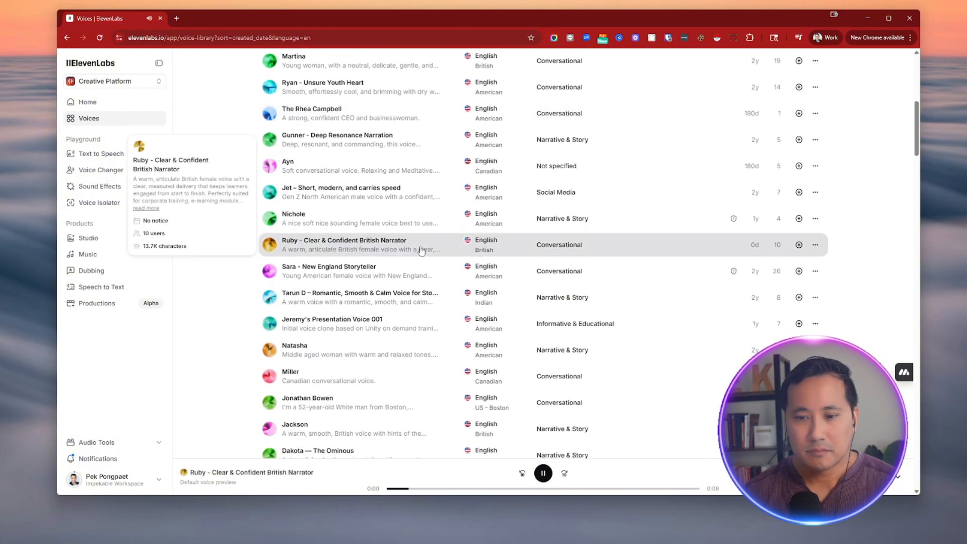
{"action": "left_click", "coordinate": [543, 479]}
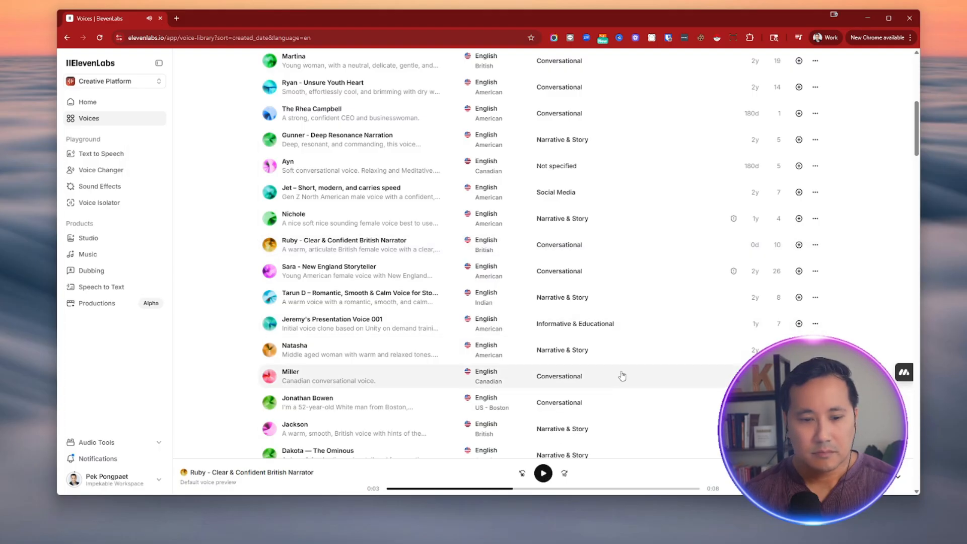
{"action": "left_click", "coordinate": [356, 377]}
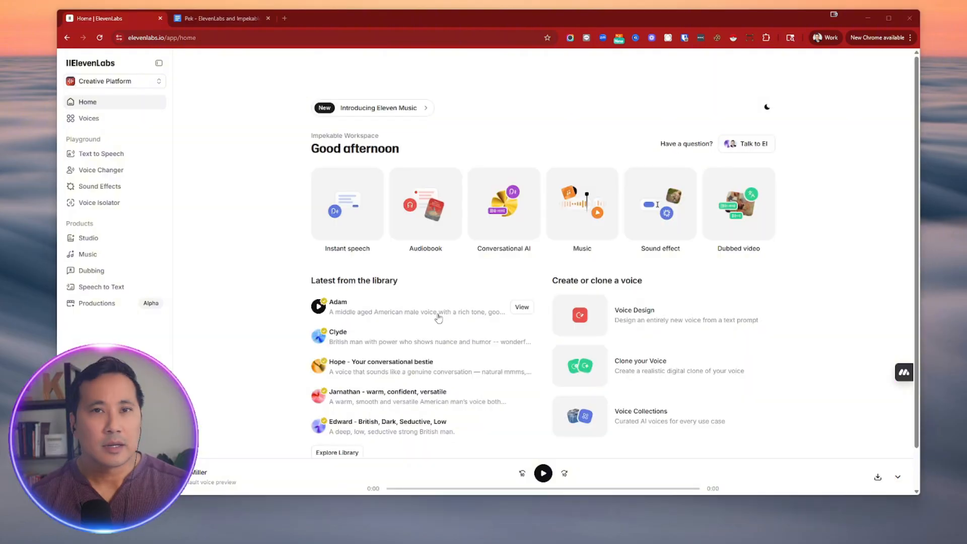
Copy the press release headline from the Google Docs document into Text to Speech as the text to be spoken.
{"action": "left_click", "coordinate": [123, 156]}
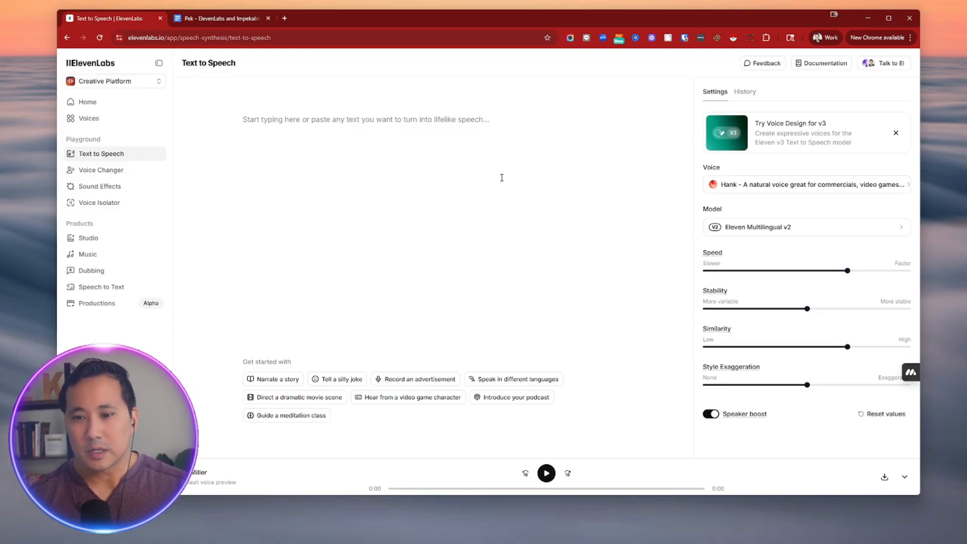
{"action": "left_click", "coordinate": [228, 22]}
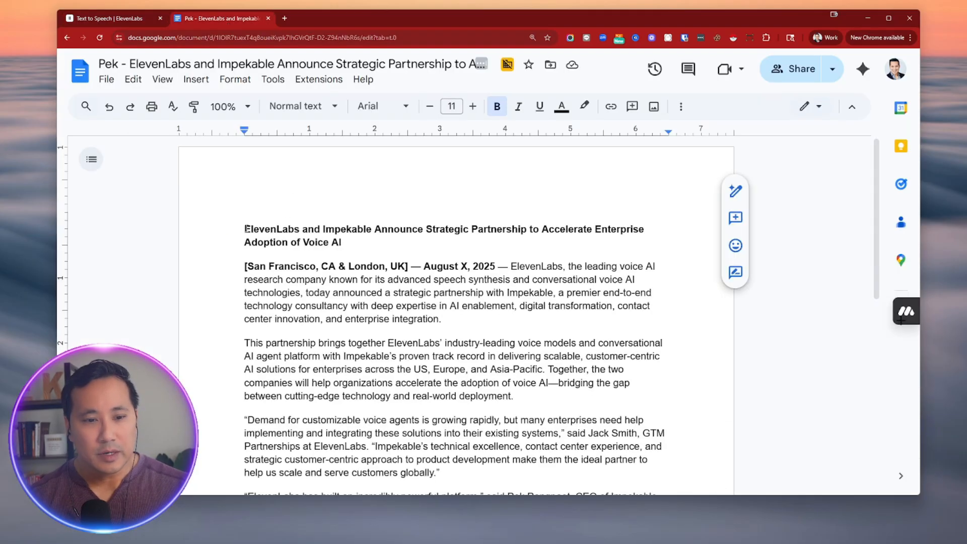
{"action": "left_click_drag", "start_coordinate": [245, 228], "coordinate": [352, 247]}
{"action": "key", "text": "ctrl+c"}
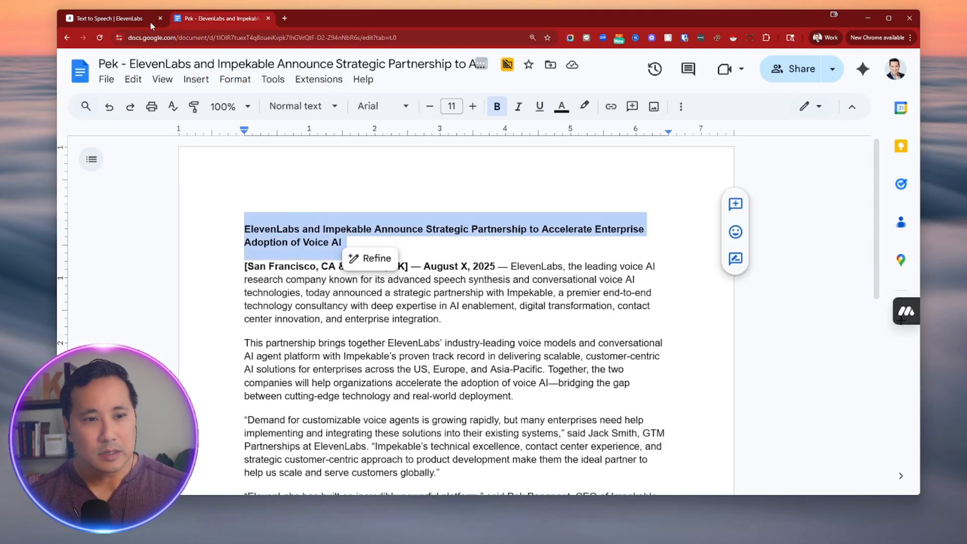
{"action": "left_click", "coordinate": [141, 19]}
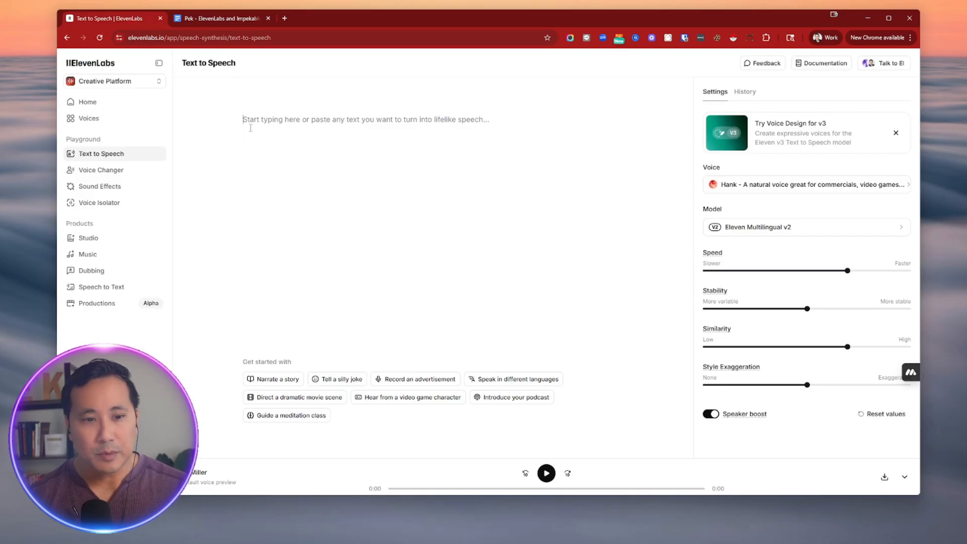
{"action": "key", "text": "ctrl+v"}
{"action": "left_click_drag", "start_coordinate": [243, 123], "coordinate": [580, 133]}
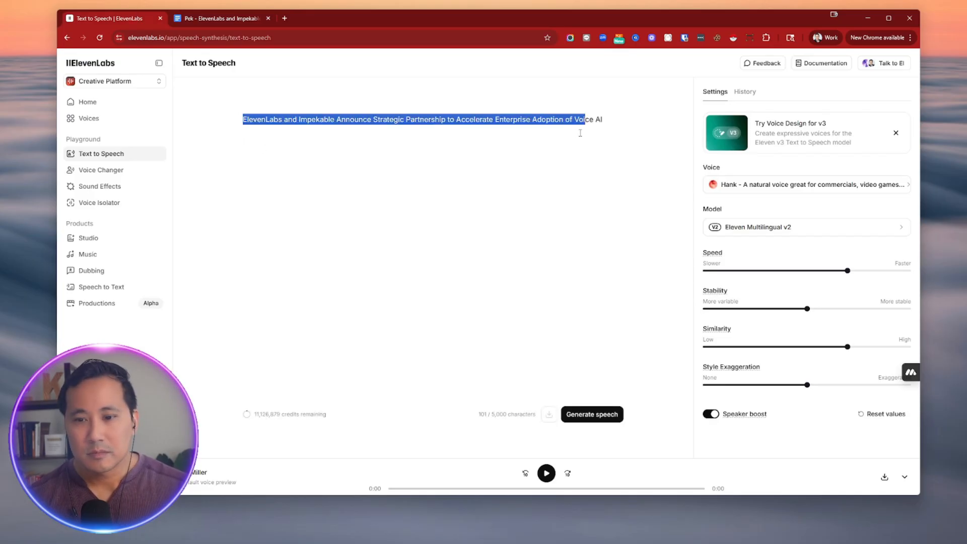
Choose the Hank voice from the recently used voices and generate speech from the headline.
{"action": "left_click", "coordinate": [801, 190]}
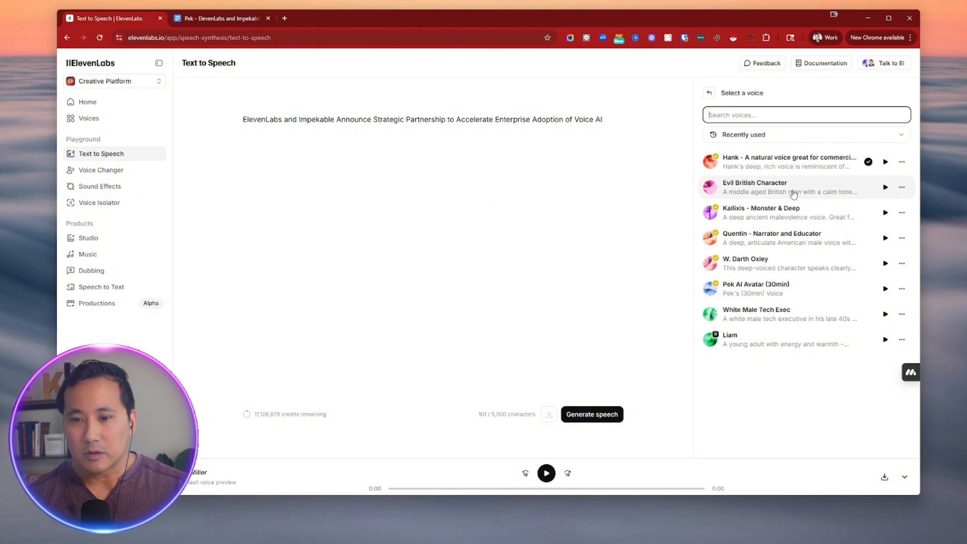
{"action": "left_click", "coordinate": [794, 165]}
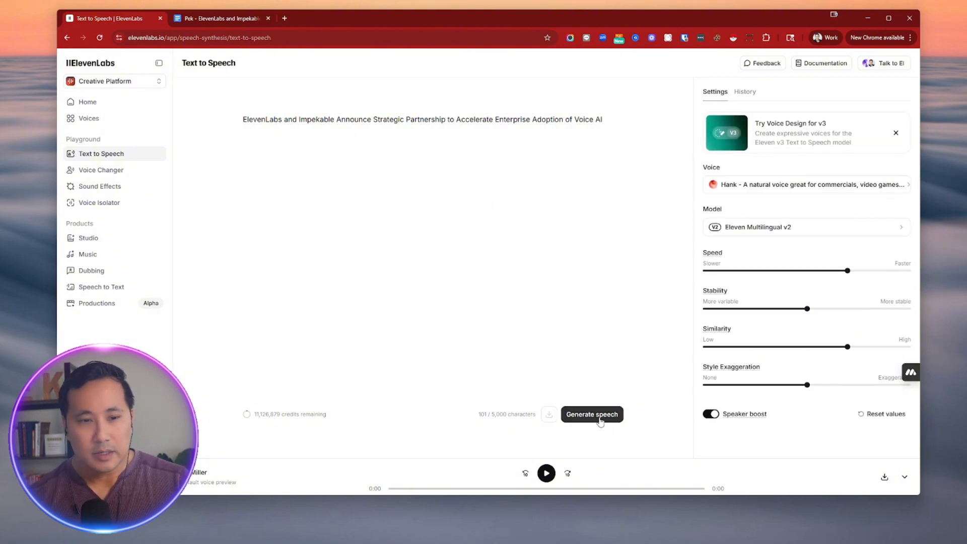
{"action": "left_click", "coordinate": [600, 419]}
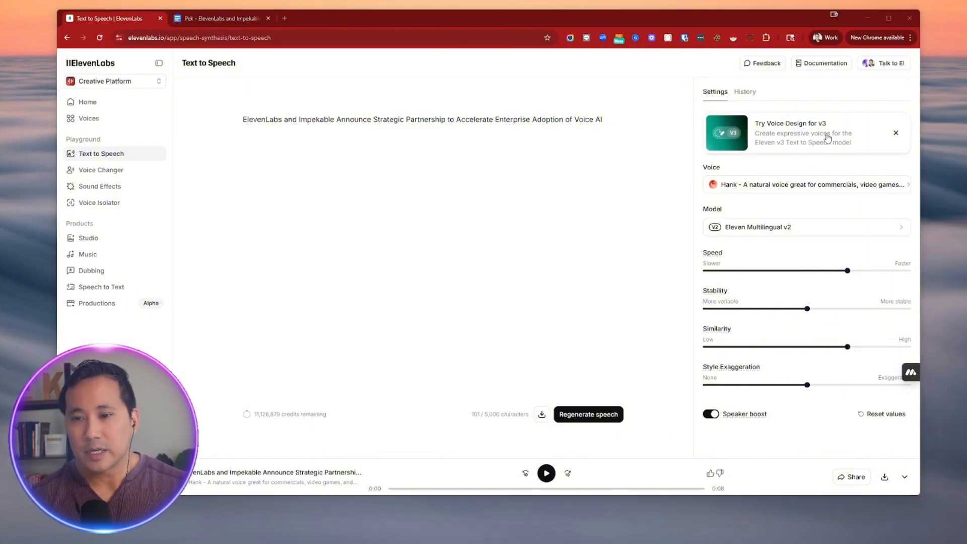
Open Voice Design for v3 and replace the sample prompt with "a middle-aged American male".
{"action": "left_click", "coordinate": [776, 137]}
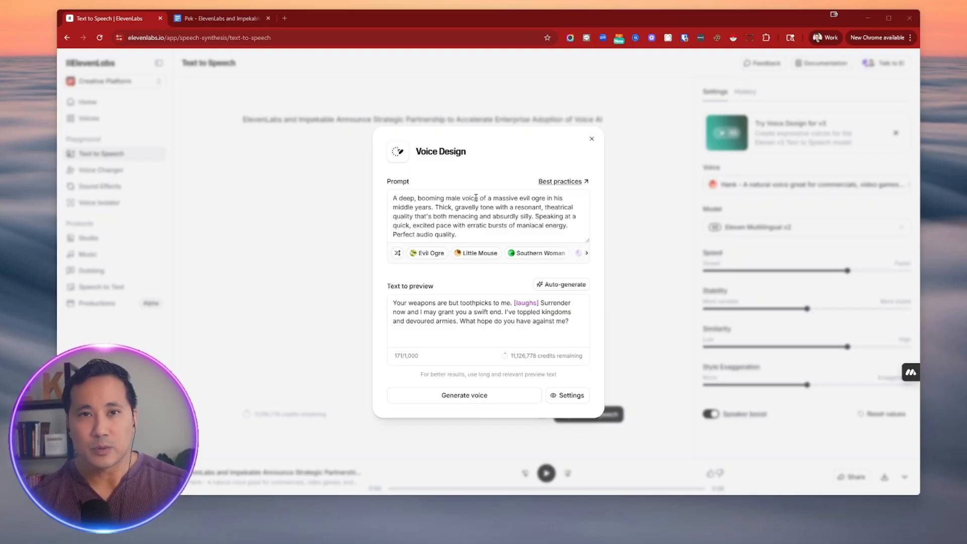
{"action": "left_click", "coordinate": [480, 215]}
{"action": "key", "text": "ctrl+a"}
{"action": "key", "text": "BackSpace"}
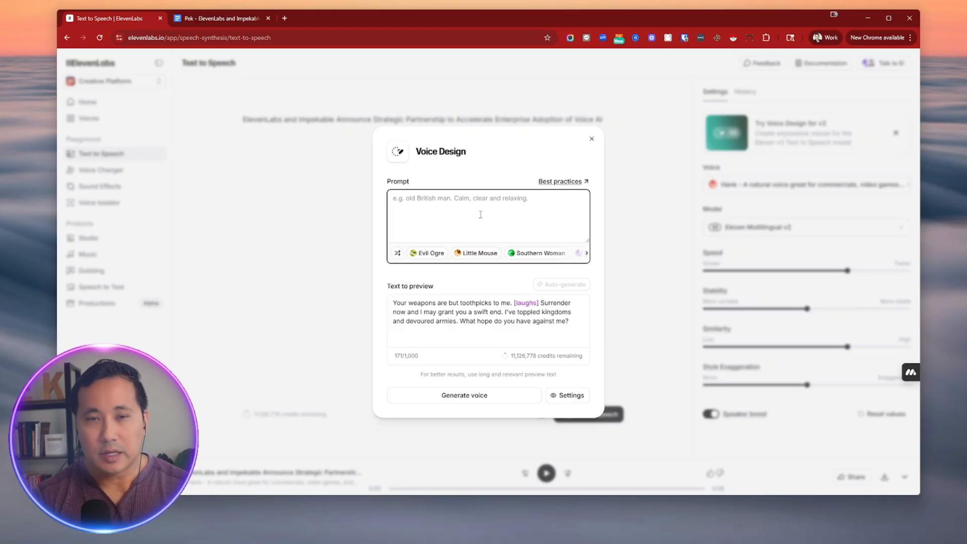
{"action": "type", "text": "a middle-a"}
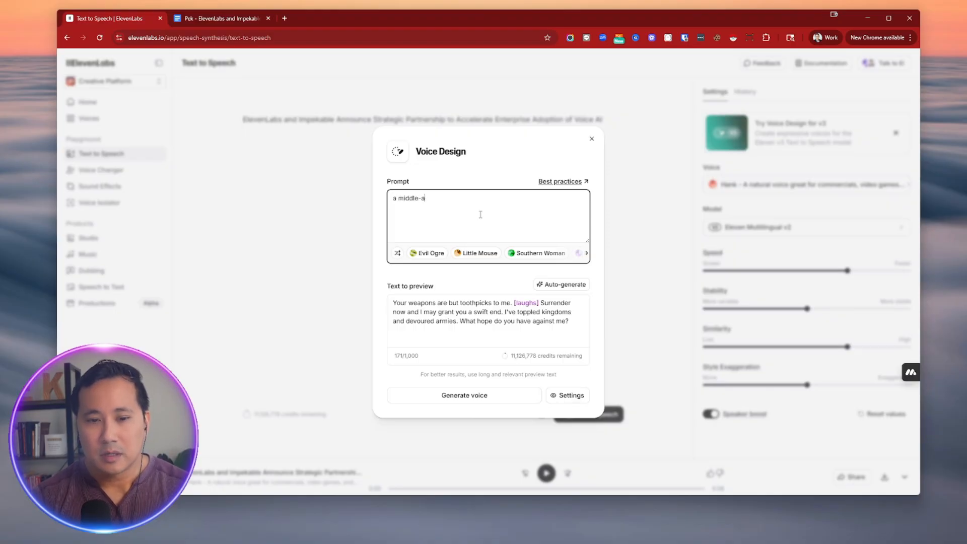
{"action": "type", "text": "ged American male"}
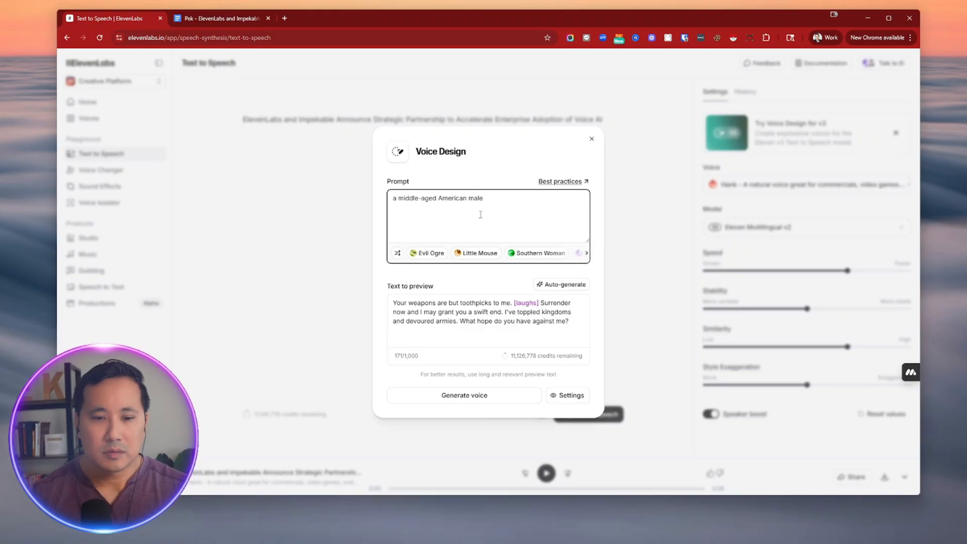
Replace the Voice Design preview text with the headline copied from the Google Docs press release and generate the voice.
{"action": "left_click", "coordinate": [221, 18]}
{"action": "triple_click", "coordinate": [416, 244]}
{"action": "key", "text": "ctrl+c"}
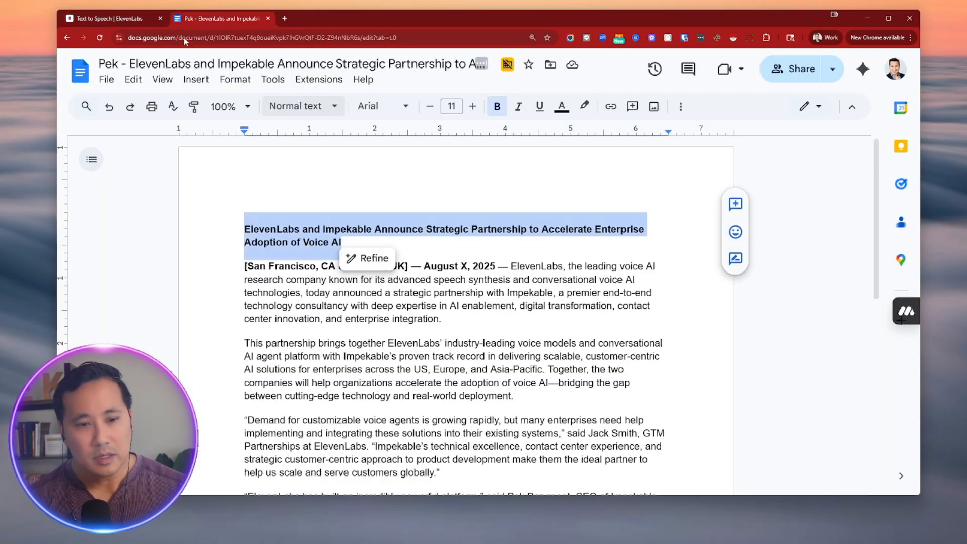
{"action": "left_click", "coordinate": [138, 20]}
{"action": "triple_click", "coordinate": [411, 313]}
{"action": "key", "text": "ctrl+v"}
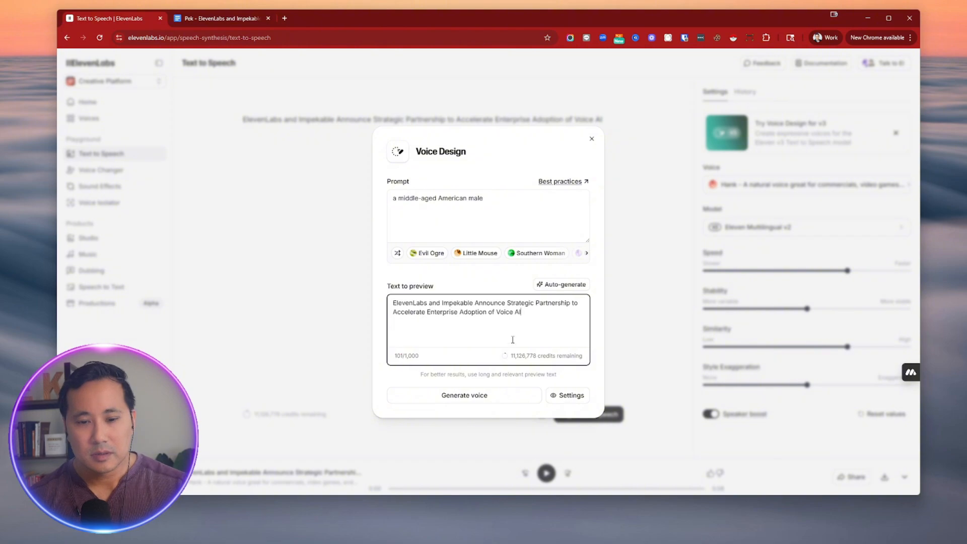
{"action": "left_click", "coordinate": [484, 398]}
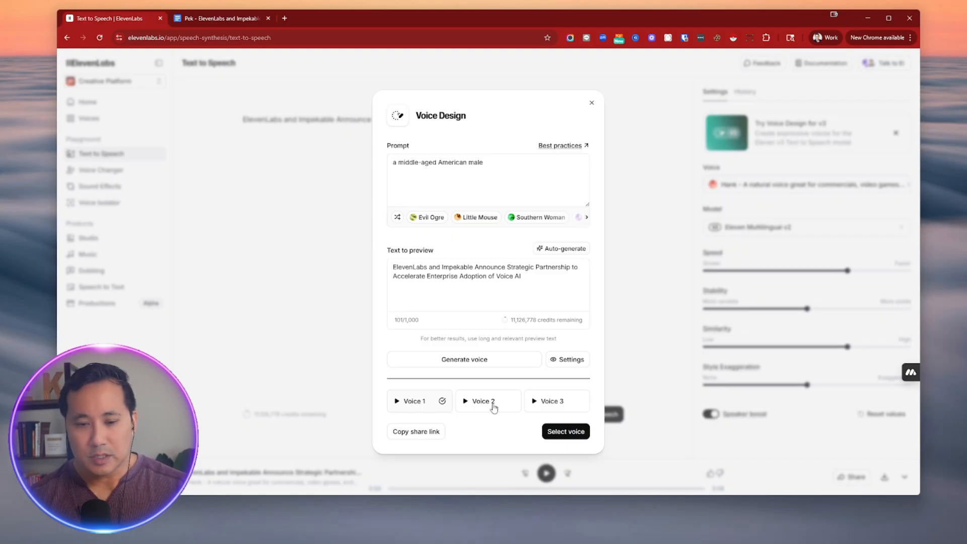
Listen to the generated samples Voice 2, Voice 3 and Voice 1.
{"action": "left_click", "coordinate": [494, 407]}
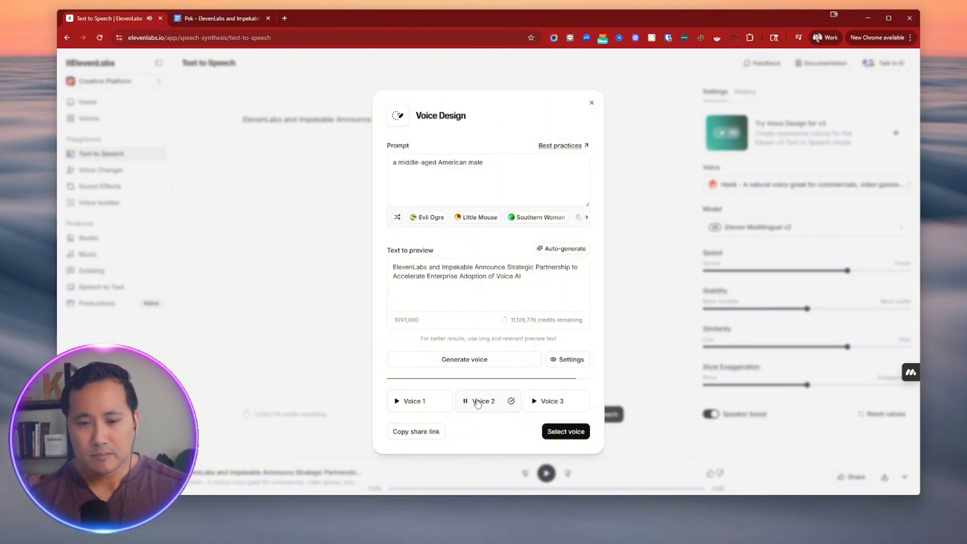
{"action": "left_click", "coordinate": [553, 407]}
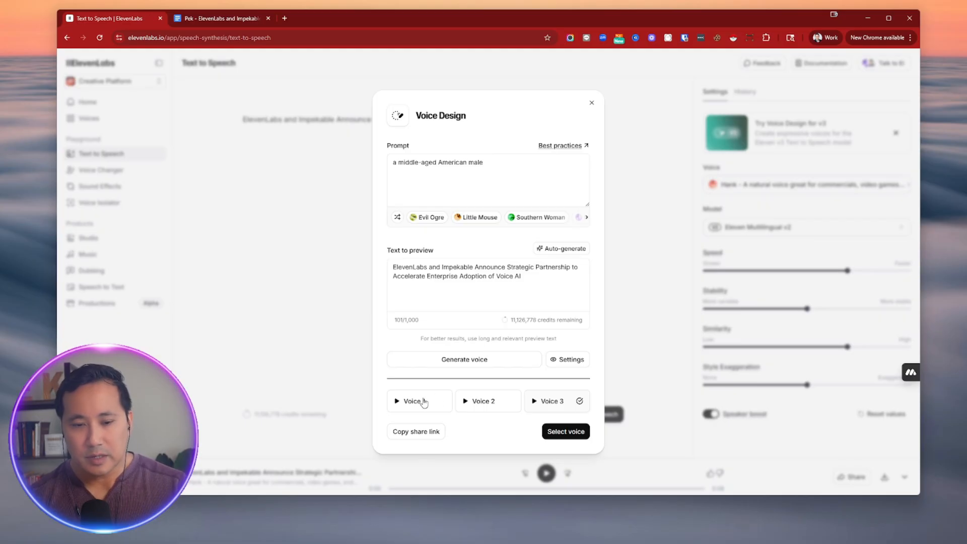
{"action": "left_click", "coordinate": [423, 402]}
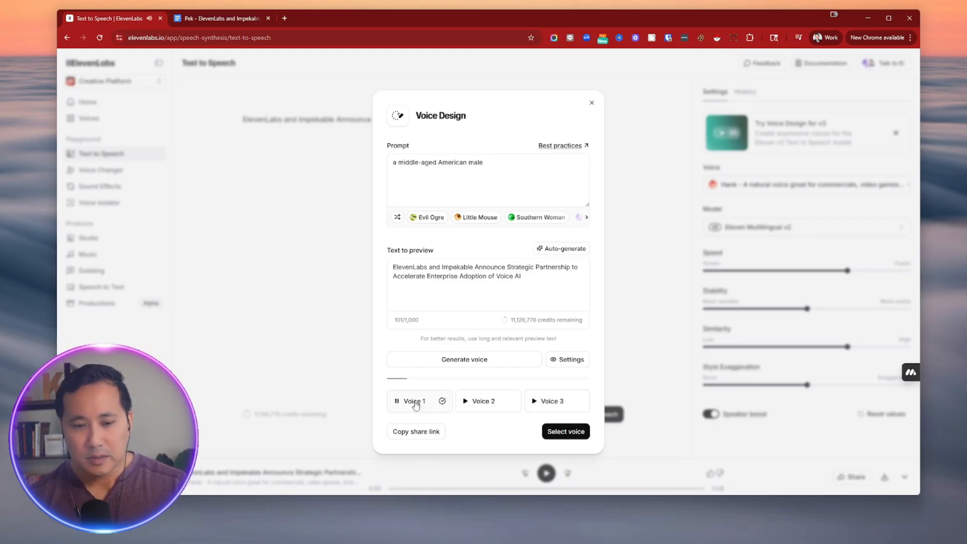
{"action": "left_click", "coordinate": [415, 403]}
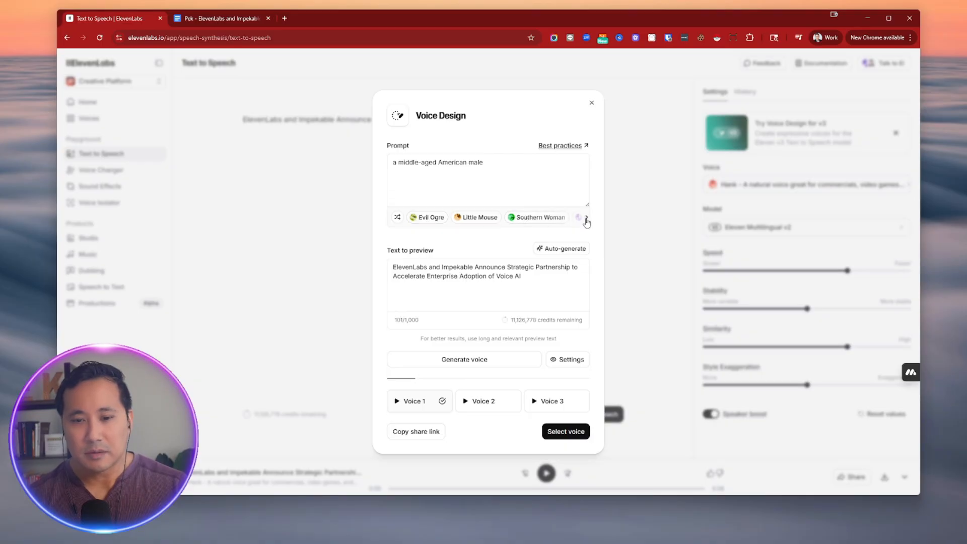
Replace the voice prompt and preview text with the Movie Trailer voice preset.
{"action": "left_click", "coordinate": [586, 218]}
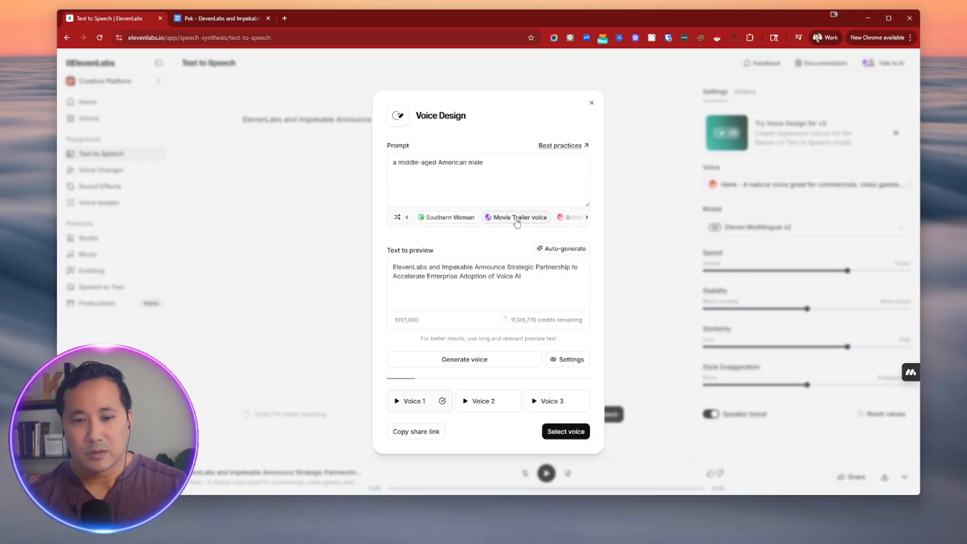
{"action": "left_click", "coordinate": [517, 221]}
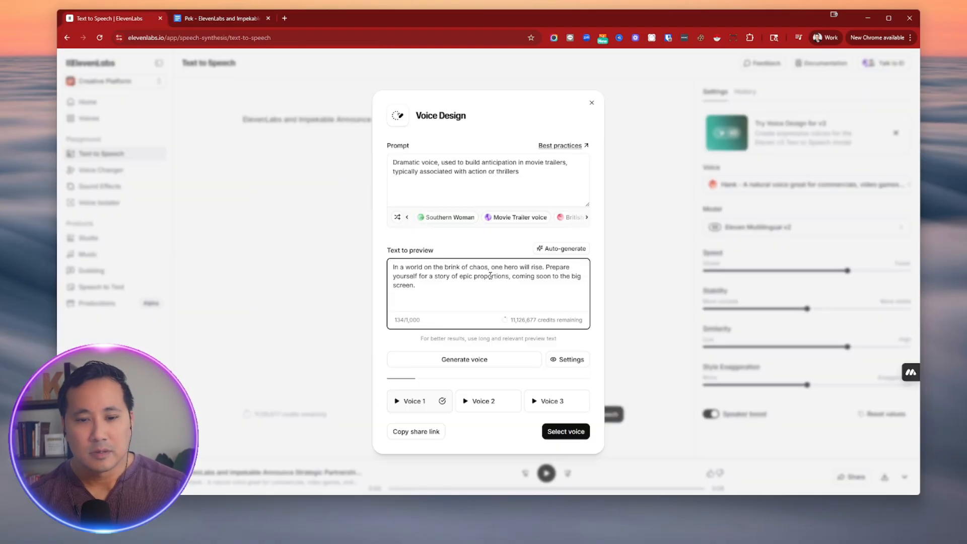
Replace the preview text with "ElevenLabs and Impekable Announce Strategic Partnership to Accelerate Enterprise Adoption of Voice AI" and generate the voice.
{"action": "key", "text": "ctrl+a"}
{"action": "type", "text": "ElevenLabs and Impekable Announce Strategic Partnership to Accelerate Enterprise Adoption of Voice AI"}
{"action": "left_click", "coordinate": [472, 361]}
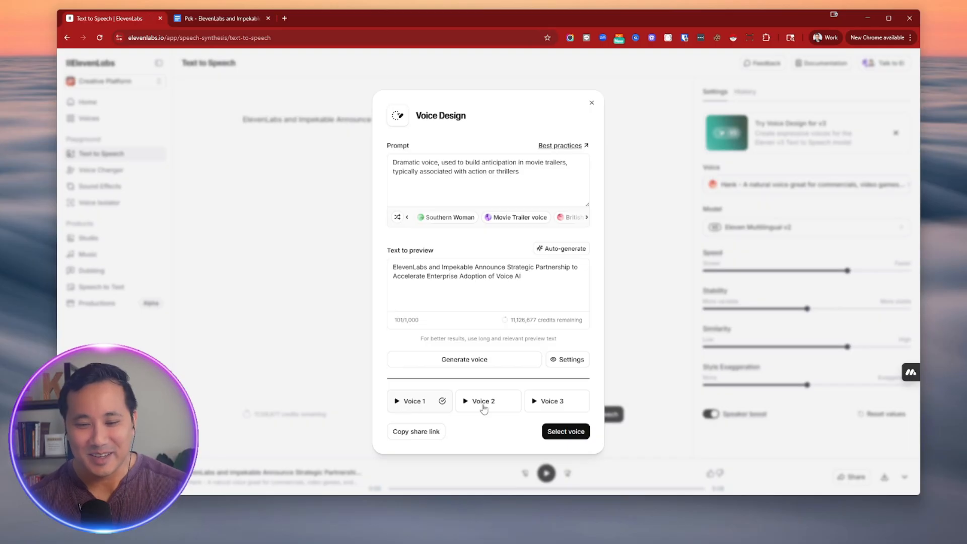
Listen to the generated movie trailer samples Voice 2 and Voice 3, replay Voice 2, and finish on Voice 1.
{"action": "left_click", "coordinate": [483, 406]}
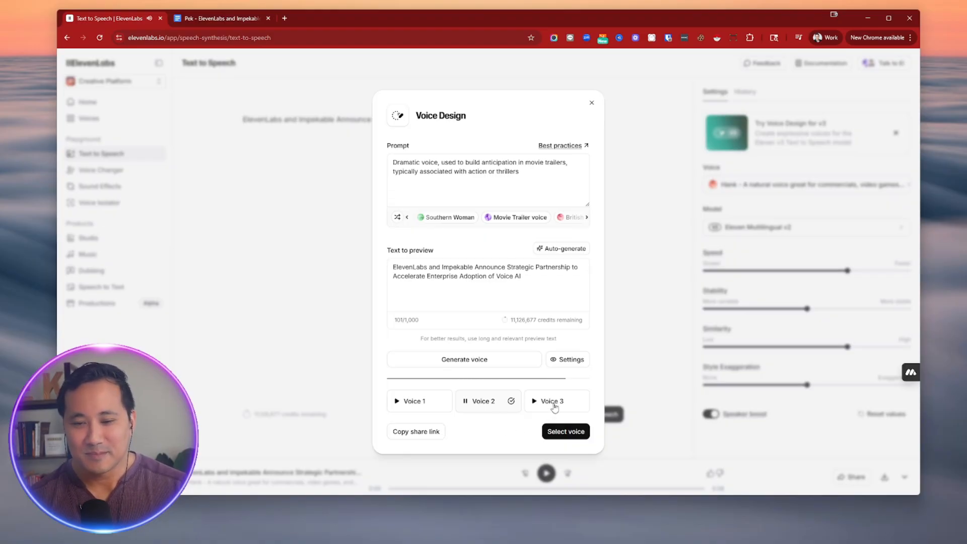
{"action": "left_click", "coordinate": [554, 407]}
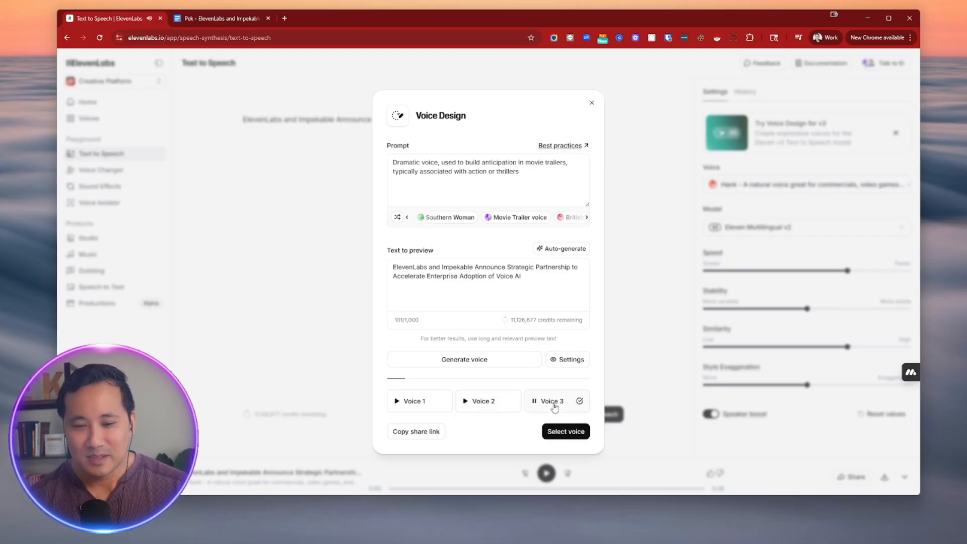
{"action": "left_click", "coordinate": [554, 408]}
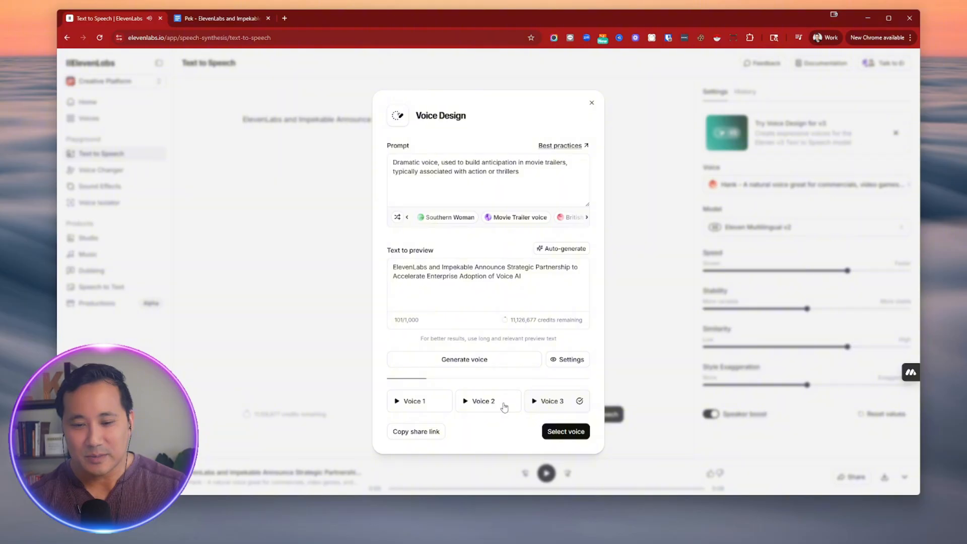
{"action": "left_click", "coordinate": [506, 407]}
{"action": "left_click", "coordinate": [482, 408]}
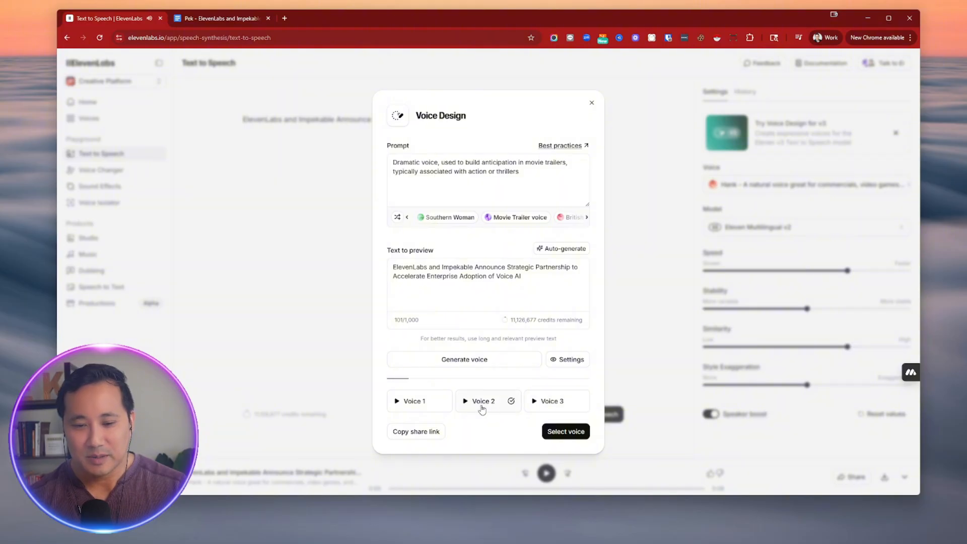
{"action": "left_click", "coordinate": [413, 407]}
{"action": "left_click", "coordinate": [414, 406]}
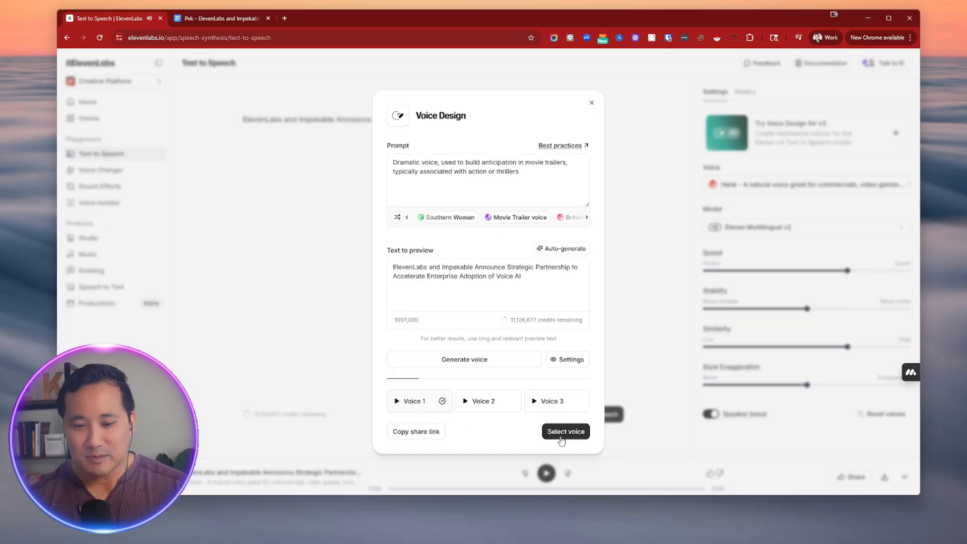
Choose the Voice 1 sample as the designed voice and name it "Movie Trailer Male Voice".
{"action": "left_click", "coordinate": [562, 432]}
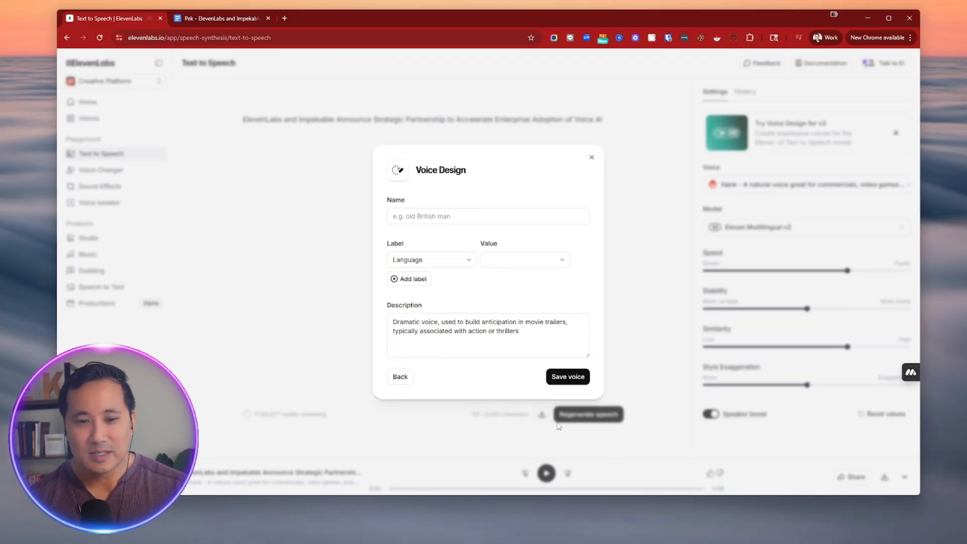
{"action": "left_click", "coordinate": [440, 217]}
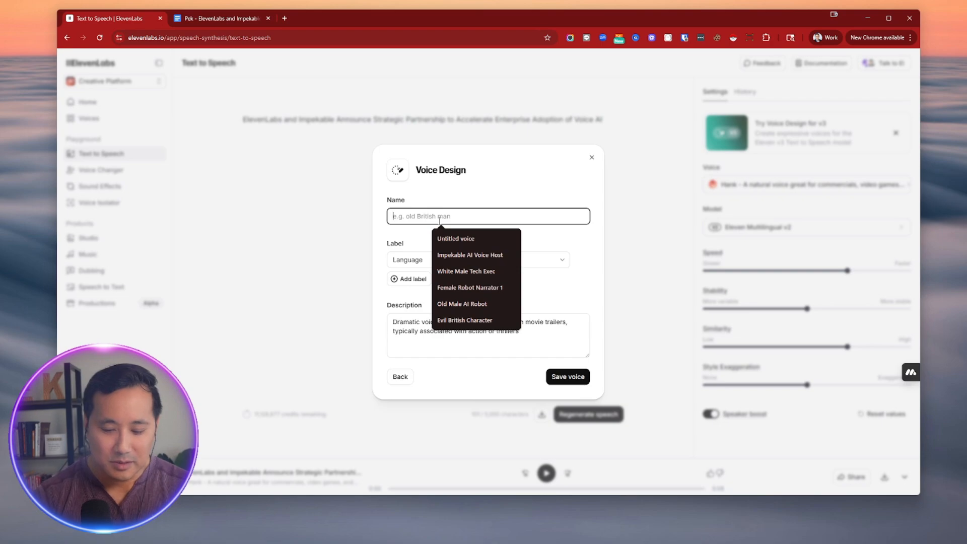
{"action": "type", "text": "Movie Trailer V"}
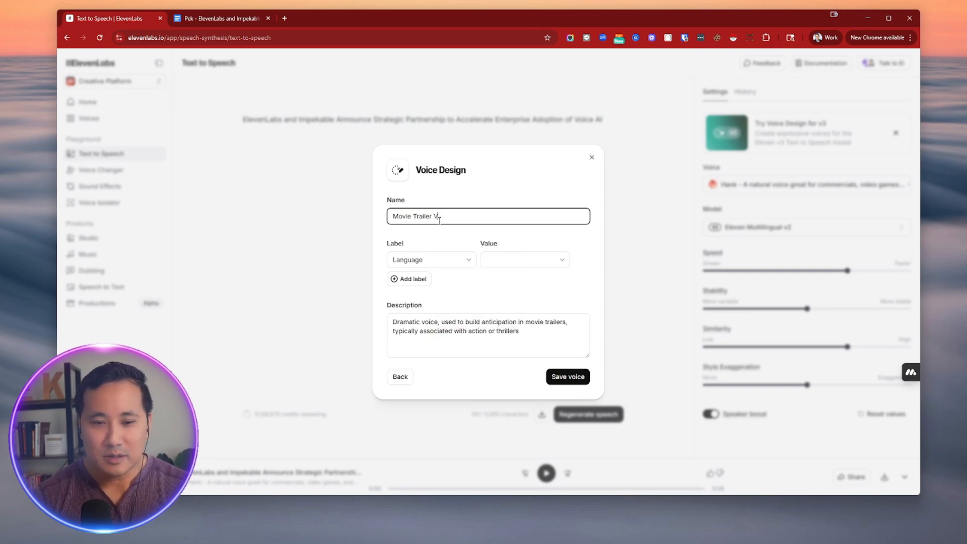
{"action": "key", "text": "BackSpace"}
{"action": "type", "text": "Male Voice"}
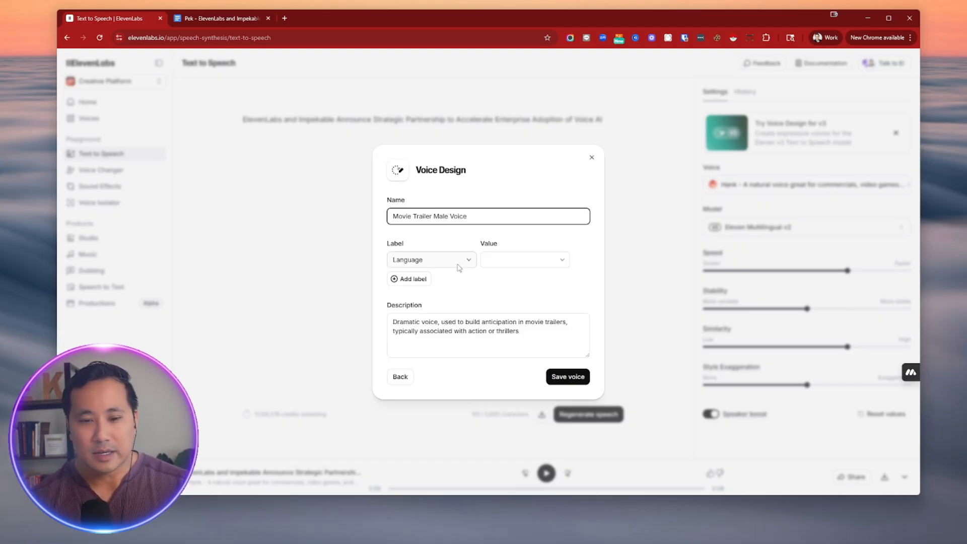
Label the designed voice with the language English and the gender Male.
{"action": "left_click", "coordinate": [521, 260]}
{"action": "scroll", "coordinate": [523, 356], "scroll_direction": "down", "scroll_amount": 4}
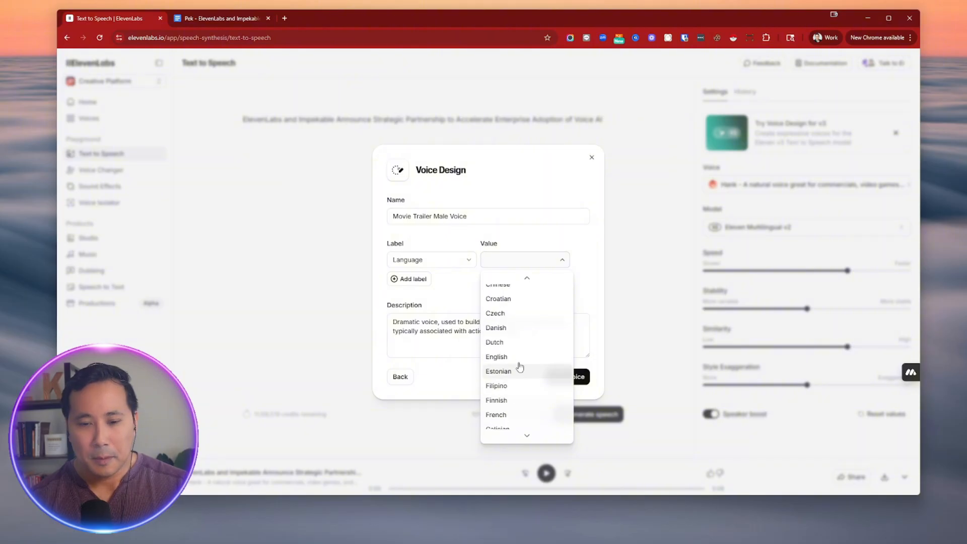
{"action": "left_click", "coordinate": [519, 368]}
{"action": "left_click", "coordinate": [524, 269]}
{"action": "scroll", "coordinate": [522, 348], "scroll_direction": "down", "scroll_amount": 2}
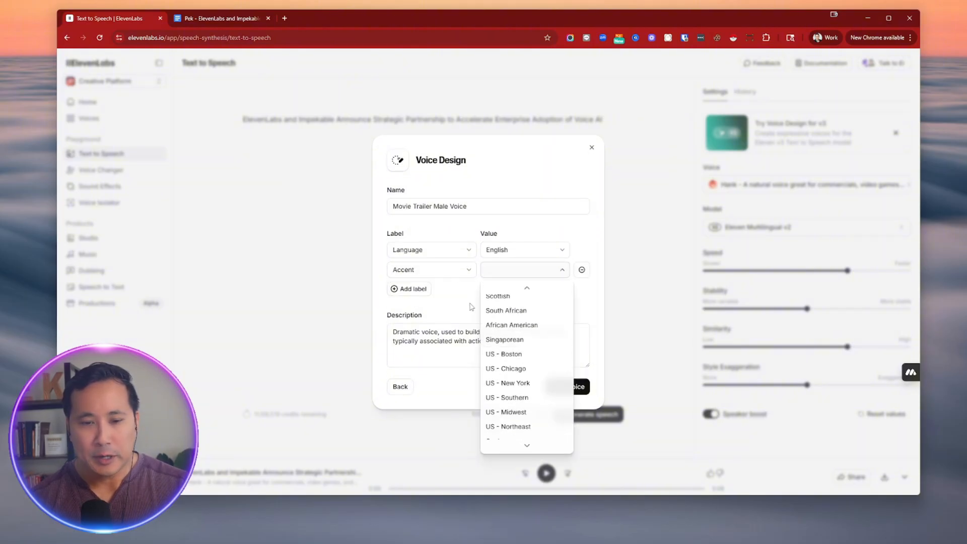
{"action": "left_click", "coordinate": [470, 304]}
{"action": "left_click", "coordinate": [426, 290]}
{"action": "left_click", "coordinate": [492, 286]}
{"action": "left_click", "coordinate": [412, 289]}
Add an Age label with the value Middle Aged and save the designed voice.
{"action": "left_click", "coordinate": [449, 280]}
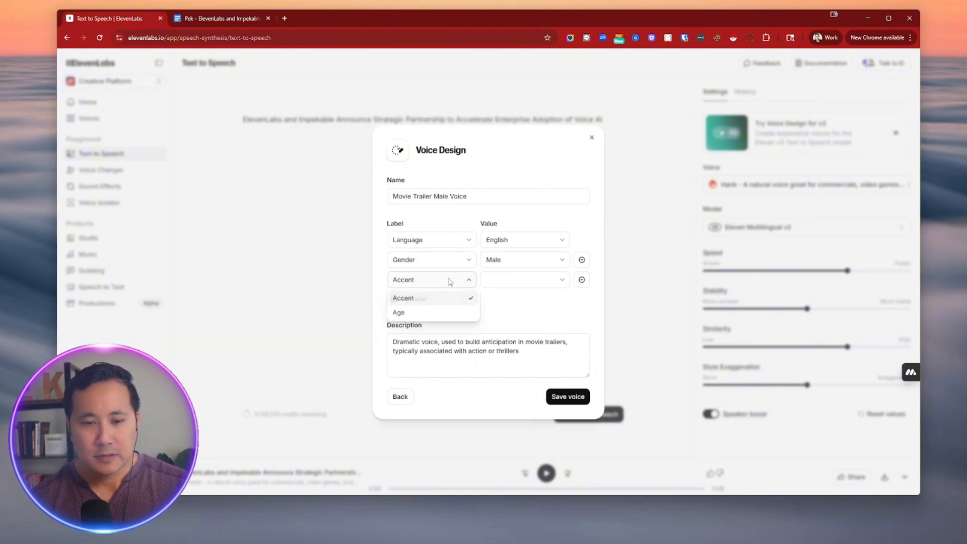
{"action": "left_click", "coordinate": [457, 315]}
{"action": "left_click", "coordinate": [518, 283]}
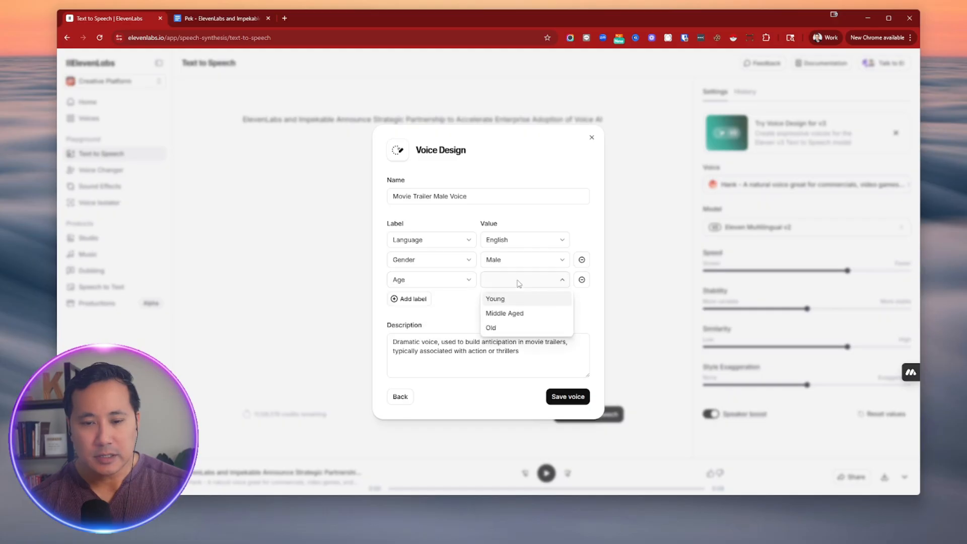
{"action": "left_click", "coordinate": [521, 314]}
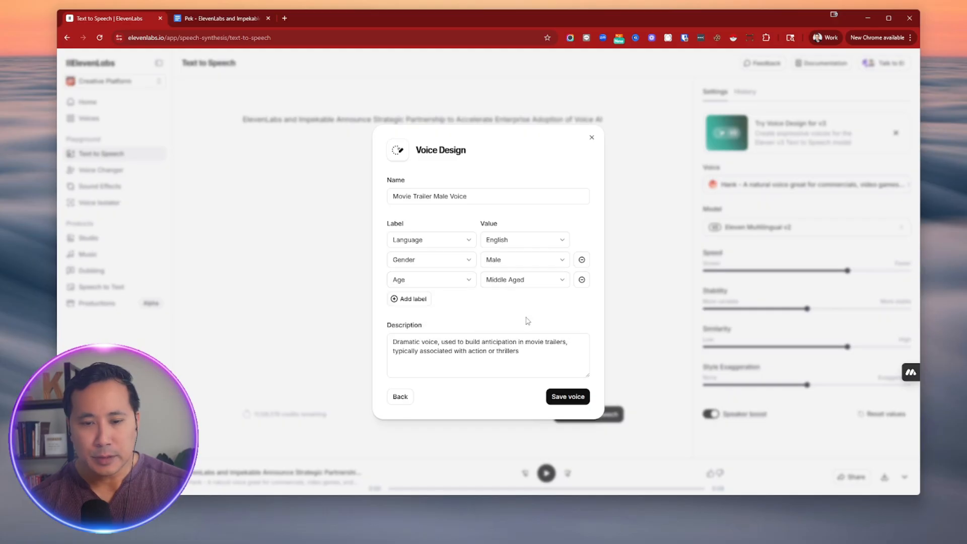
{"action": "left_click", "coordinate": [571, 398]}
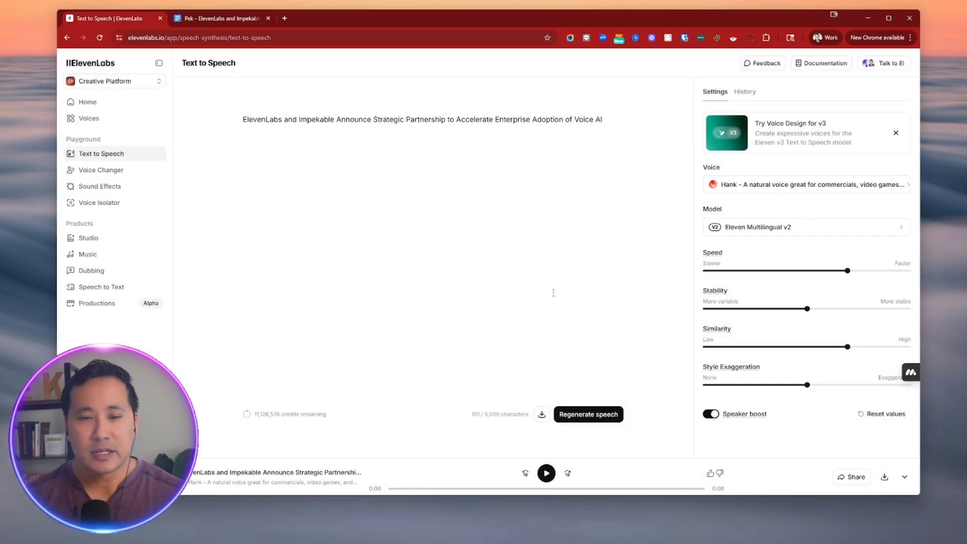
Go to the Voices library and start adding a new voice as an Instant Voice Clone.
{"action": "left_click", "coordinate": [115, 102]}
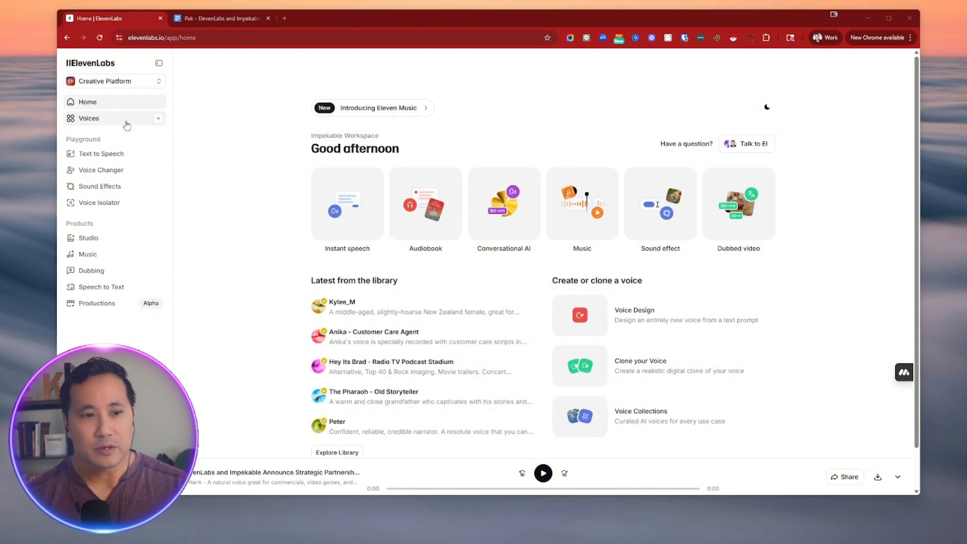
{"action": "left_click", "coordinate": [127, 124]}
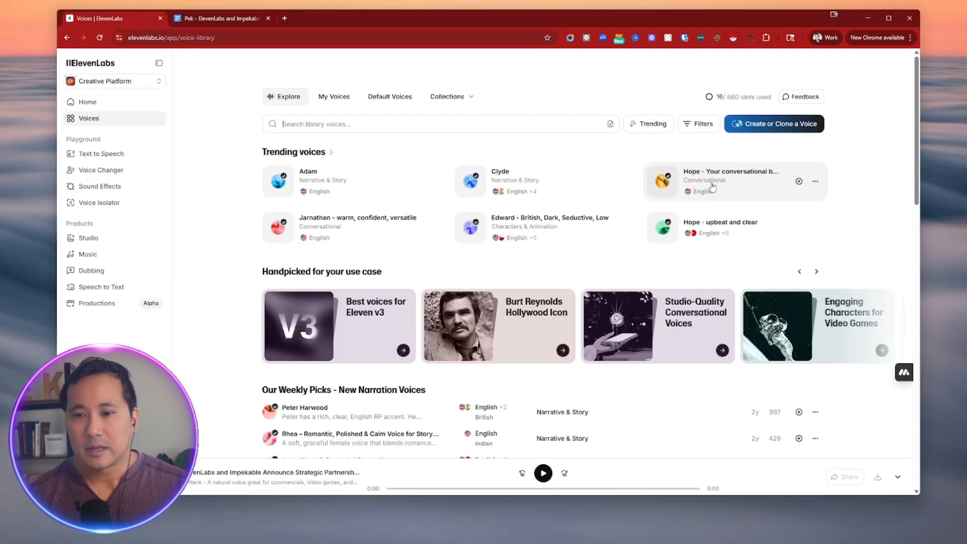
{"action": "left_click", "coordinate": [765, 130]}
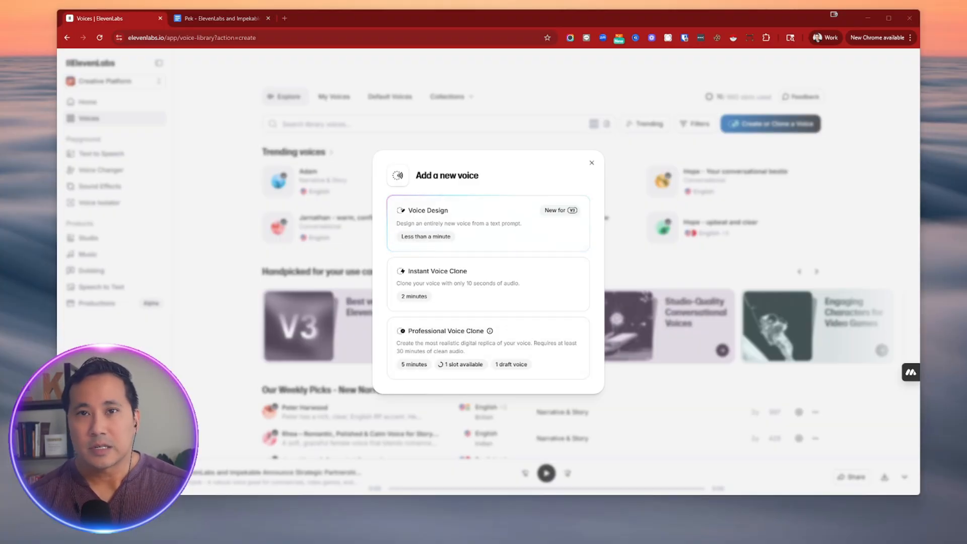
{"action": "left_click", "coordinate": [497, 285]}
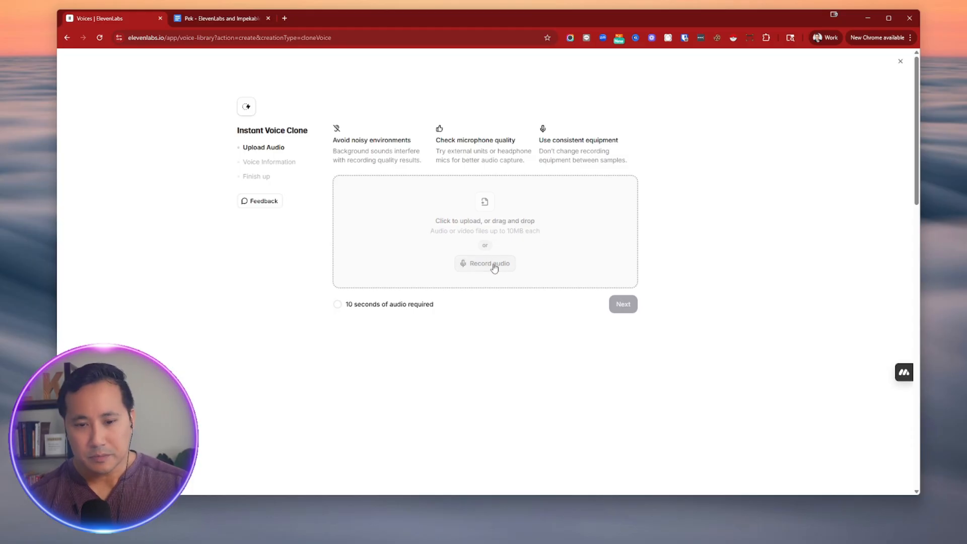
Record a voice sample with the default microphone while reading the press release in Google Docs, and return to the Instant Voice Clone page.
{"action": "left_click", "coordinate": [493, 266]}
{"action": "left_click", "coordinate": [531, 236]}
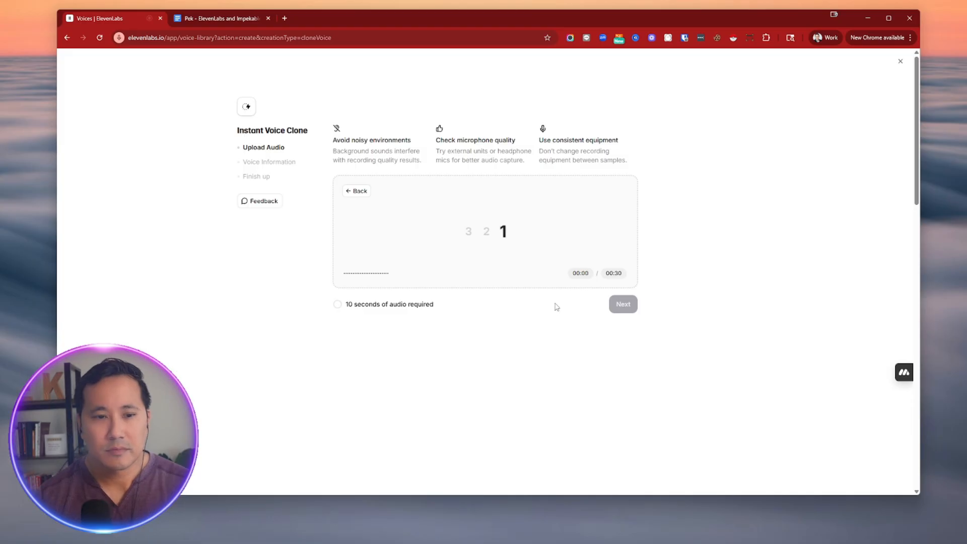
{"action": "key", "text": "ctrl+Tab"}
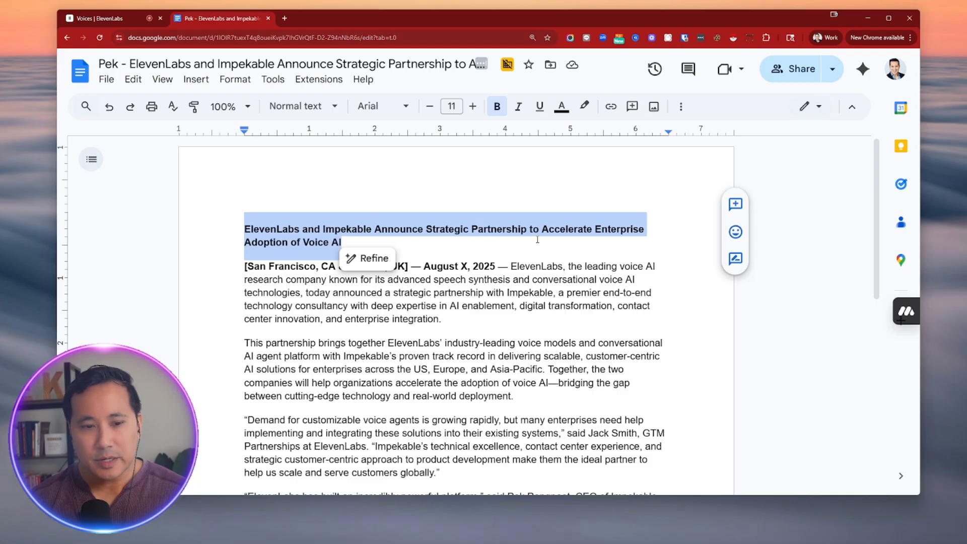
{"action": "left_click", "coordinate": [541, 209]}
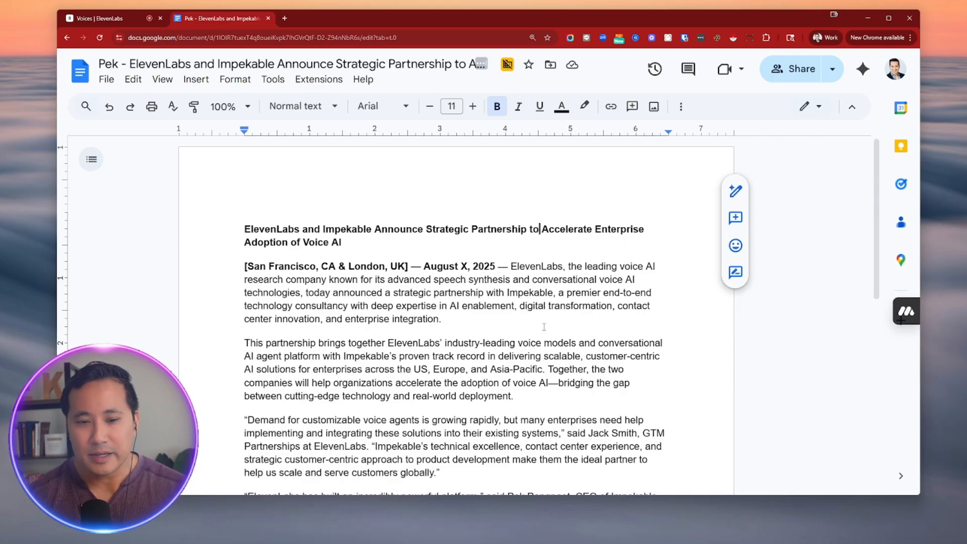
{"action": "left_click", "coordinate": [125, 20]}
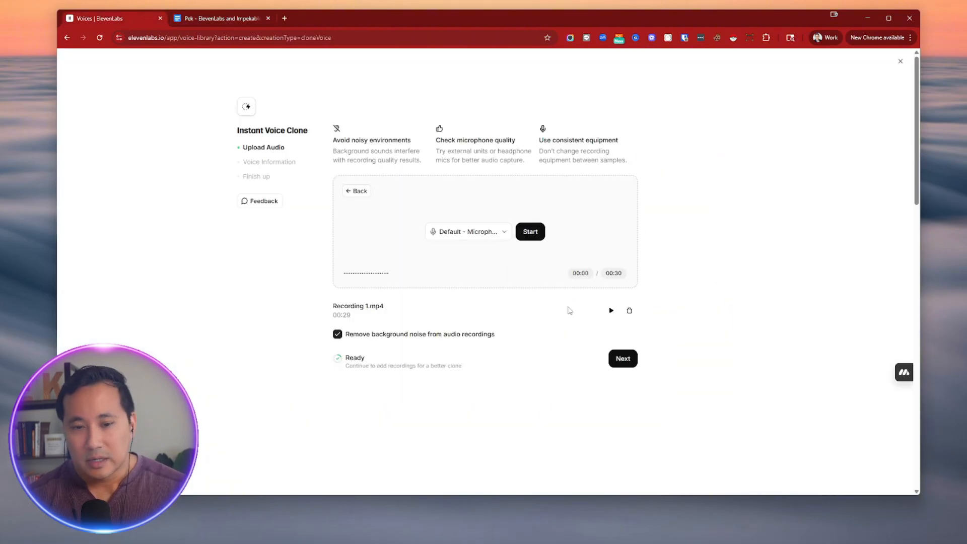
Accept the recording and name the clone with the speaker's first name followed by "AI Voice Clone Quick and Dirty".
{"action": "left_click", "coordinate": [624, 362]}
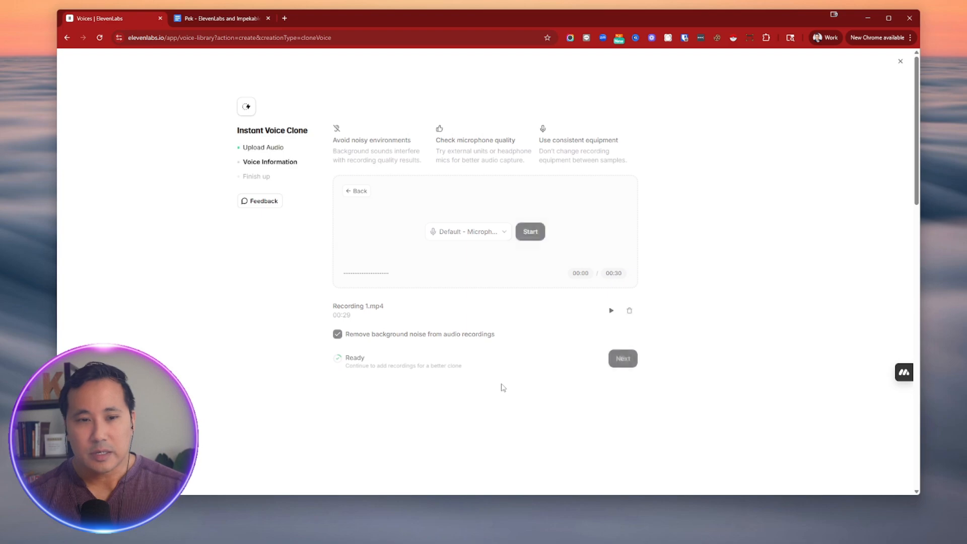
{"action": "left_click", "coordinate": [370, 193]}
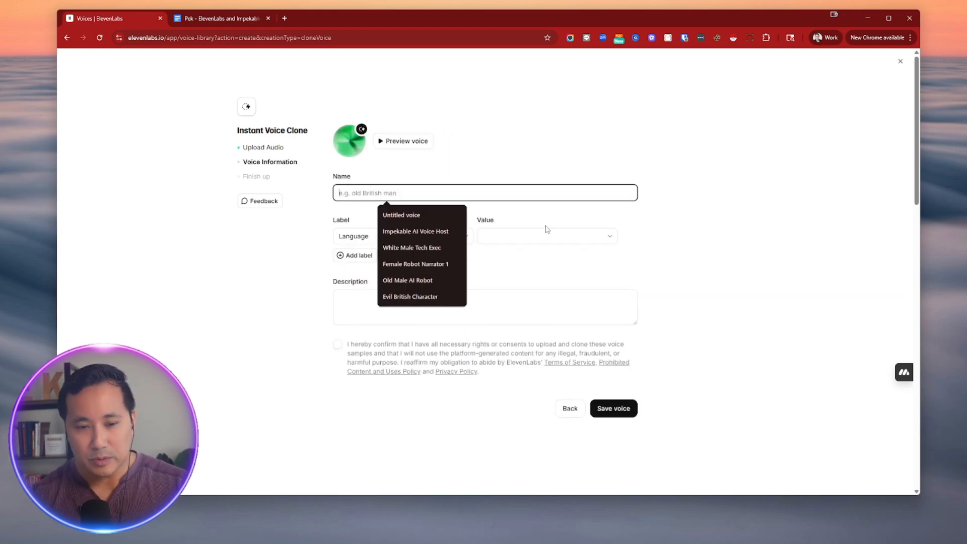
{"action": "type", "text": "Pek AI "}
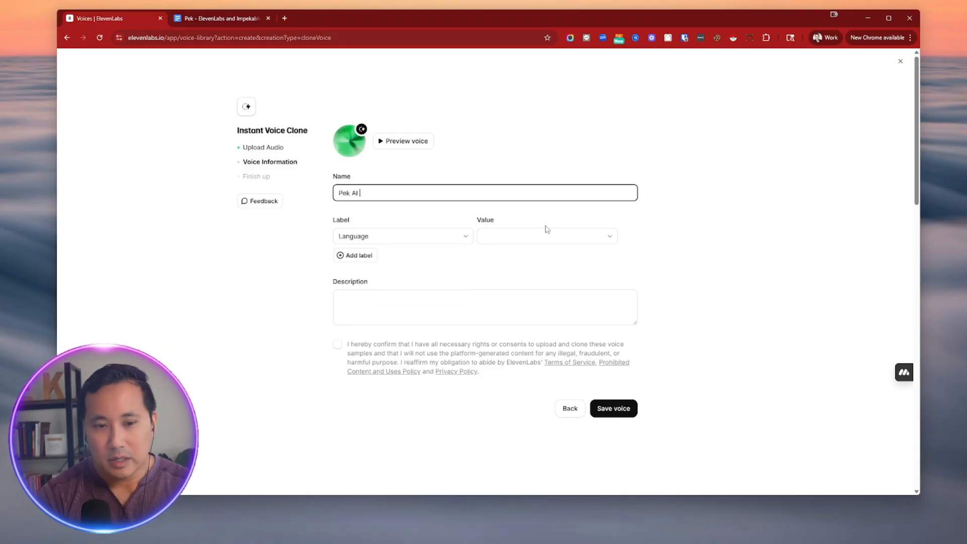
{"action": "type", "text": "Voice Clone"}
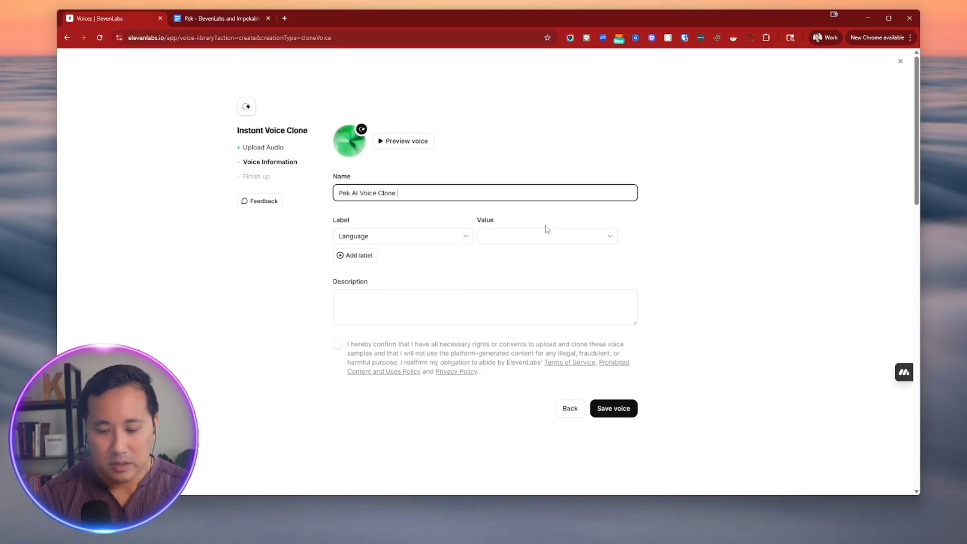
{"action": "type", "text": " Quick and D"}
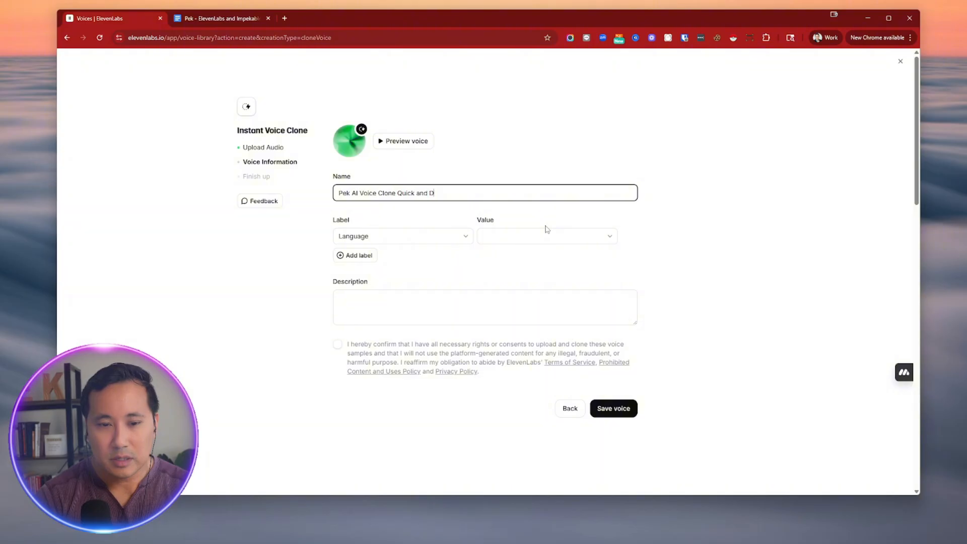
{"action": "type", "text": "irty"}
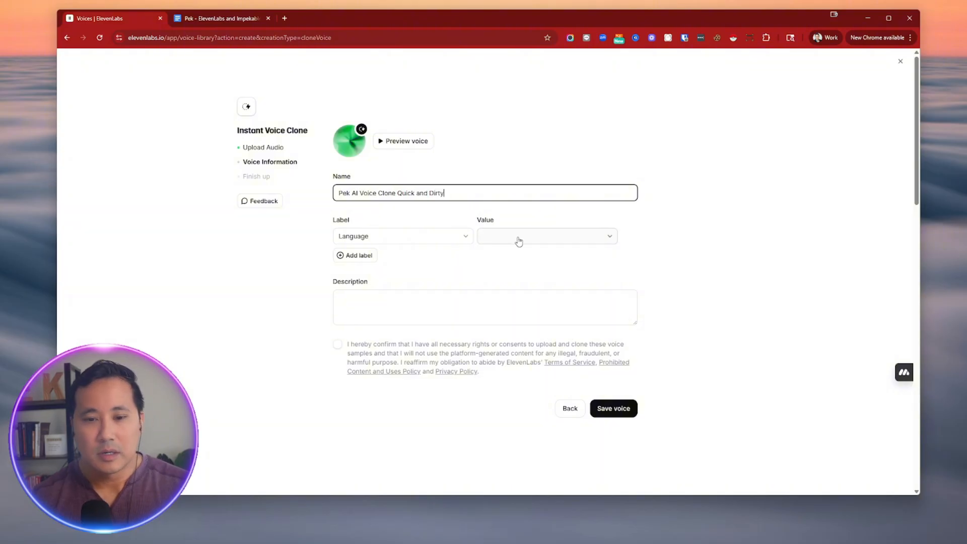
Set the cloned voice's Language label to English.
{"action": "left_click", "coordinate": [519, 241]}
{"action": "scroll", "coordinate": [554, 352], "scroll_direction": "down", "scroll_amount": 3}
{"action": "left_click", "coordinate": [491, 318]}
Describe the clone with the speaker's first name plus "'s AI Voice Clone 10 second sample", confirm the cloning rights and save the voice.
{"action": "left_click", "coordinate": [491, 318]}
{"action": "type", "text": "Pek"}
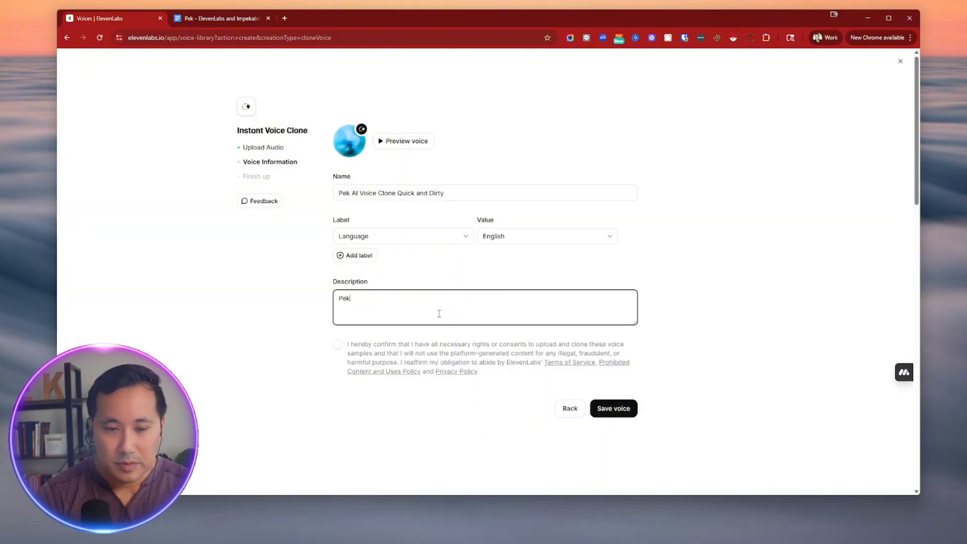
{"action": "type", "text": "'s AI Voice Clone"}
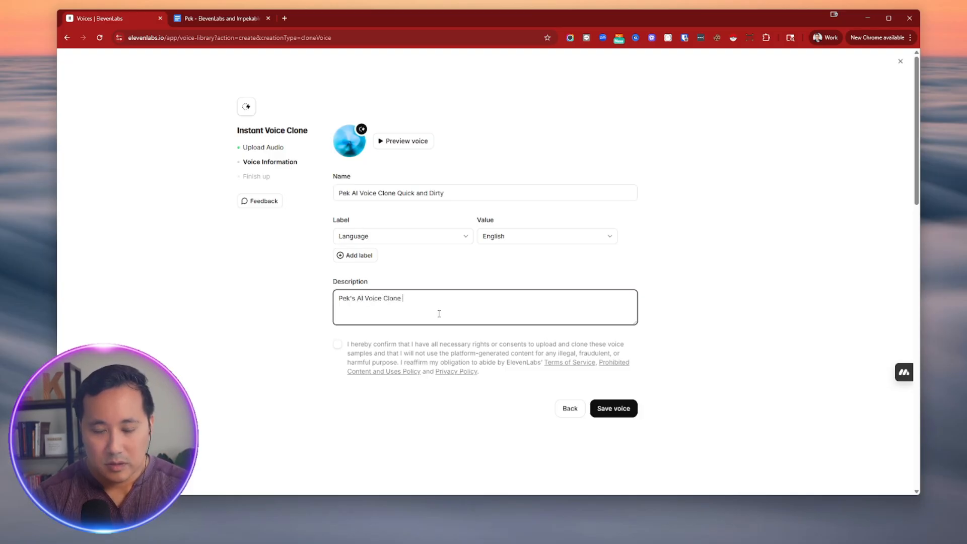
{"action": "type", "text": " 30 second"}
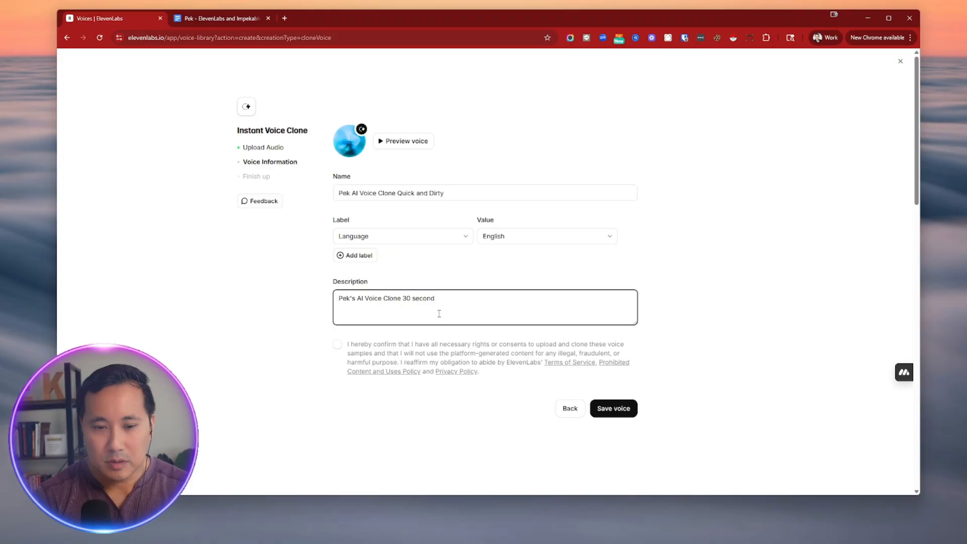
{"action": "key", "text": "BackSpace"}
{"action": "key", "text": "BackSpace"}
{"action": "key", "text": "BackSpace"}
{"action": "key", "text": "BackSpace"}
{"action": "key", "text": "BackSpace"}
{"action": "key", "text": "BackSpace"}
{"action": "key", "text": "BackSpace"}
{"action": "key", "text": "BackSpace"}
{"action": "key", "text": "BackSpace"}
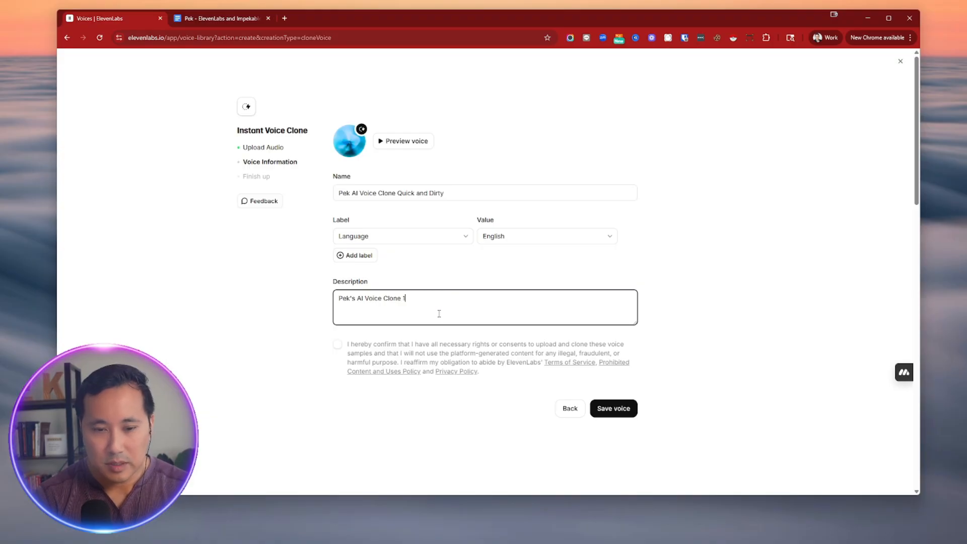
{"action": "type", "text": "10 se"}
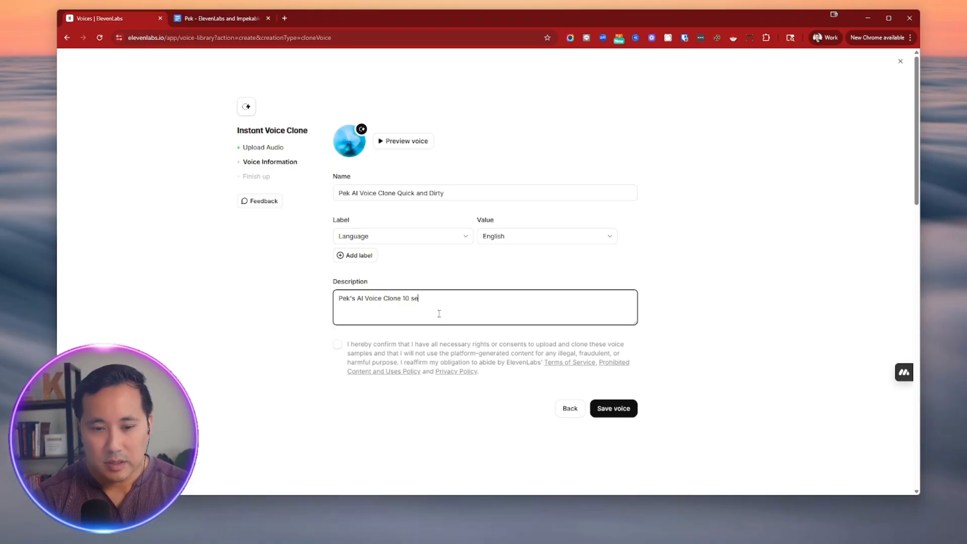
{"action": "type", "text": "cond sample"}
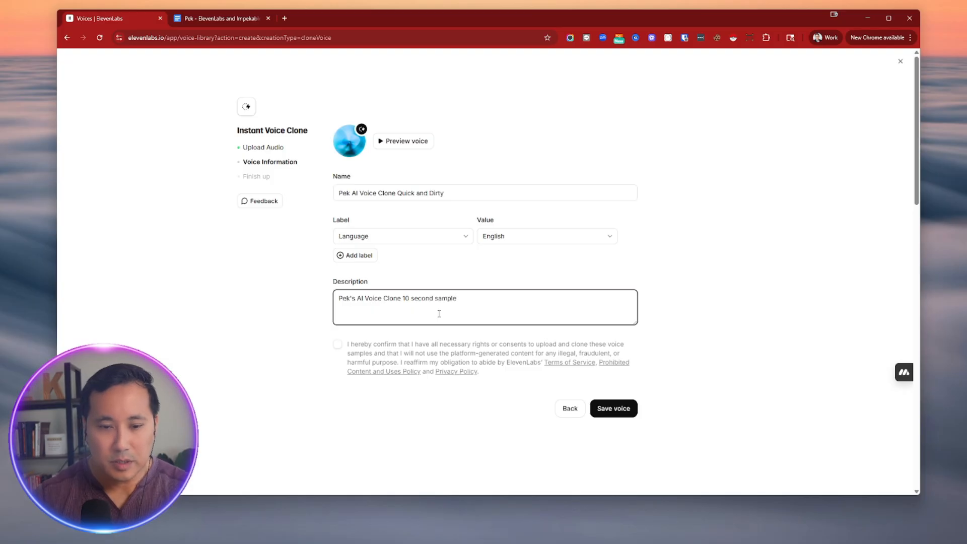
{"action": "left_click", "coordinate": [432, 352]}
{"action": "left_click", "coordinate": [622, 409]}
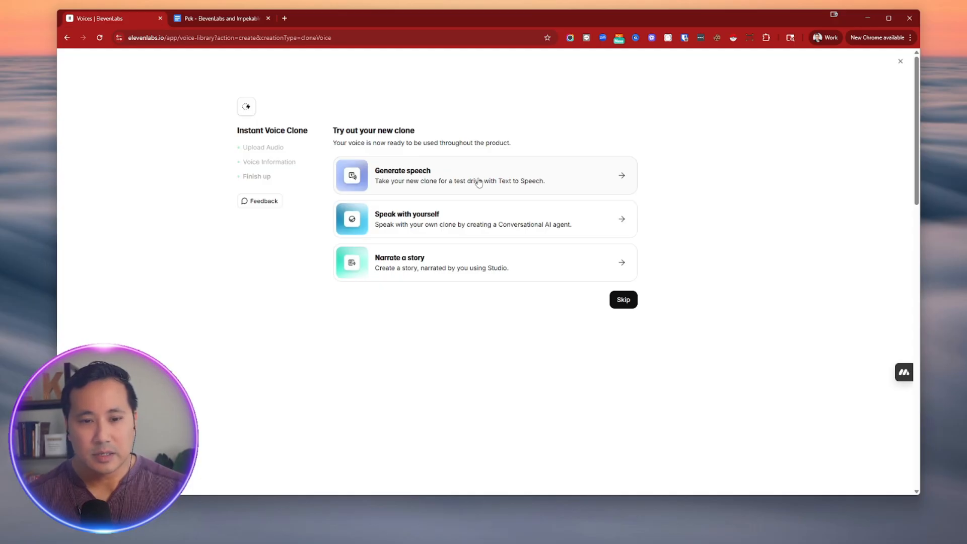
Use the new clone in Text to Speech to generate and play the press release headline.
{"action": "left_click", "coordinate": [419, 175]}
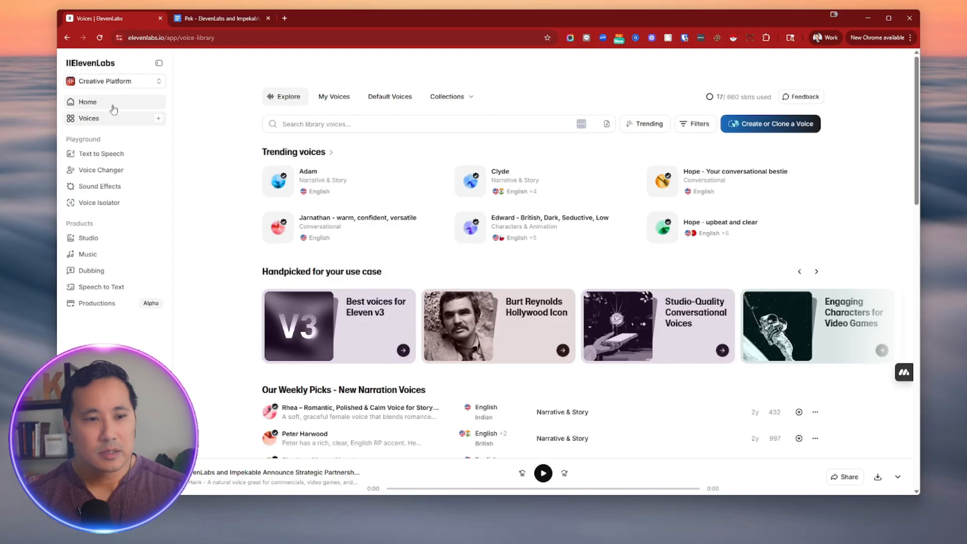
{"action": "left_click", "coordinate": [122, 154]}
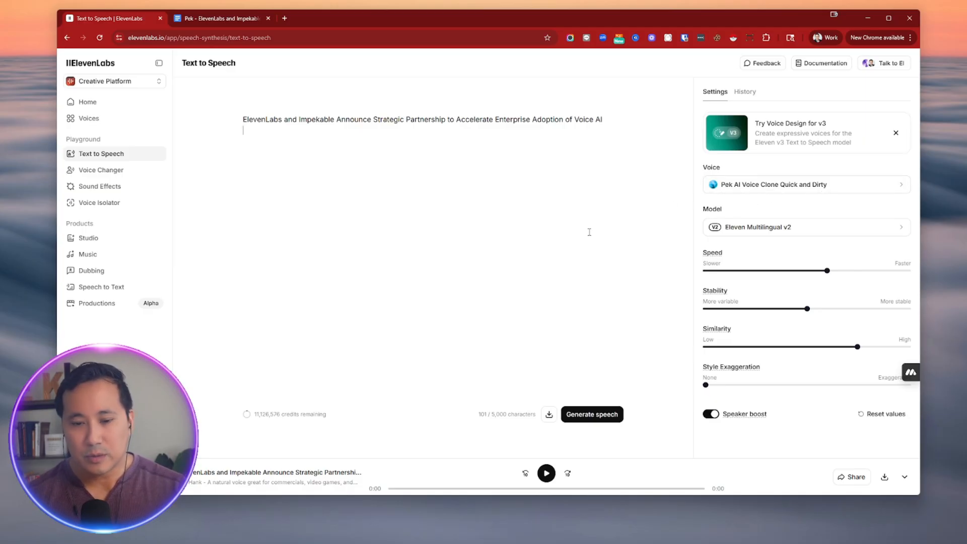
{"action": "left_click", "coordinate": [545, 474]}
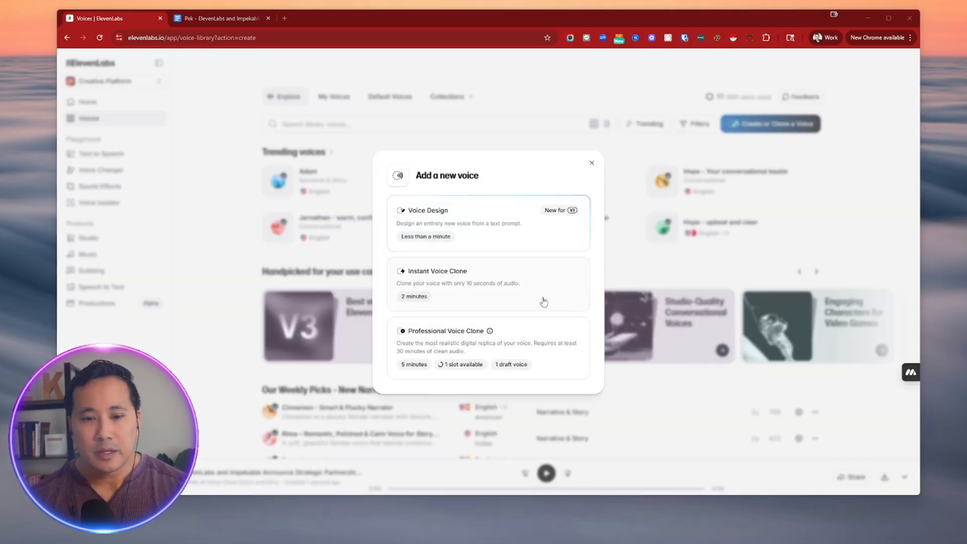
Start a Professional Voice Clone, review the recording tips including Verify Your Voice, and create a new clone.
{"action": "left_click", "coordinate": [538, 343]}
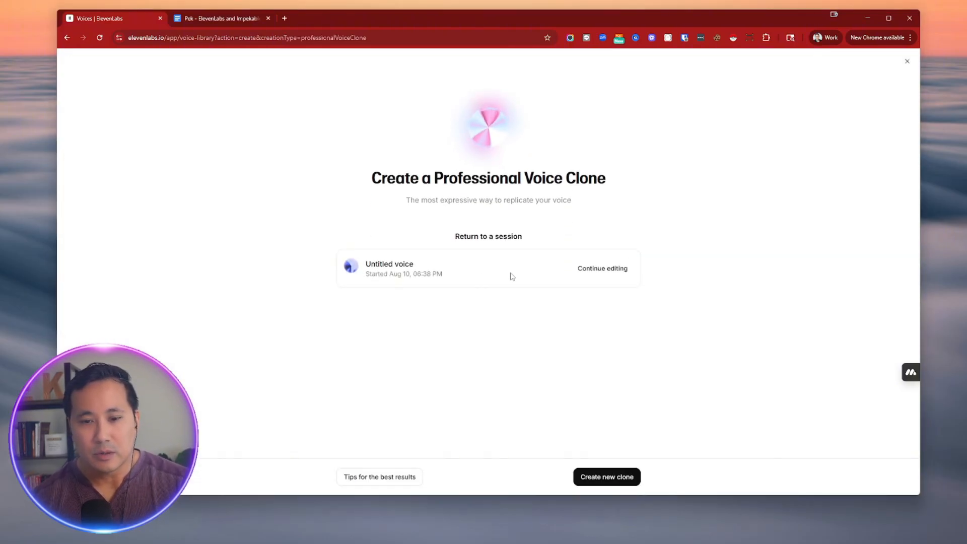
{"action": "left_click", "coordinate": [617, 477]}
{"action": "scroll", "coordinate": [520, 294], "scroll_direction": "down", "scroll_amount": 3}
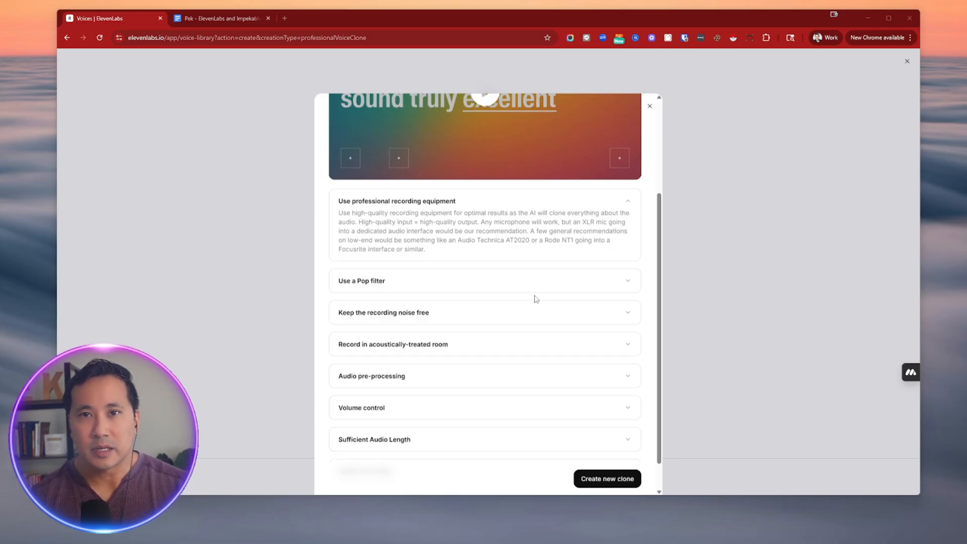
{"action": "scroll", "coordinate": [536, 299], "scroll_direction": "down", "scroll_amount": 1}
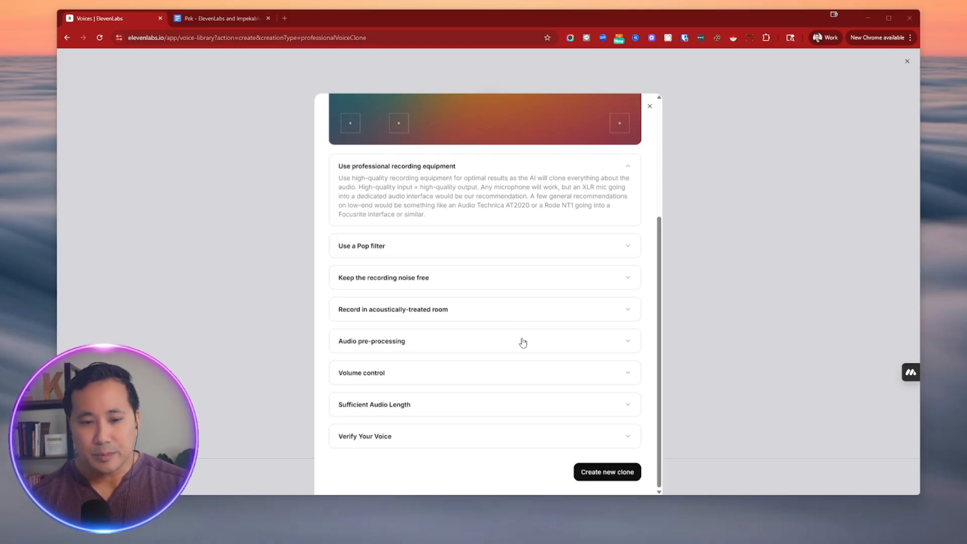
{"action": "left_click", "coordinate": [533, 438]}
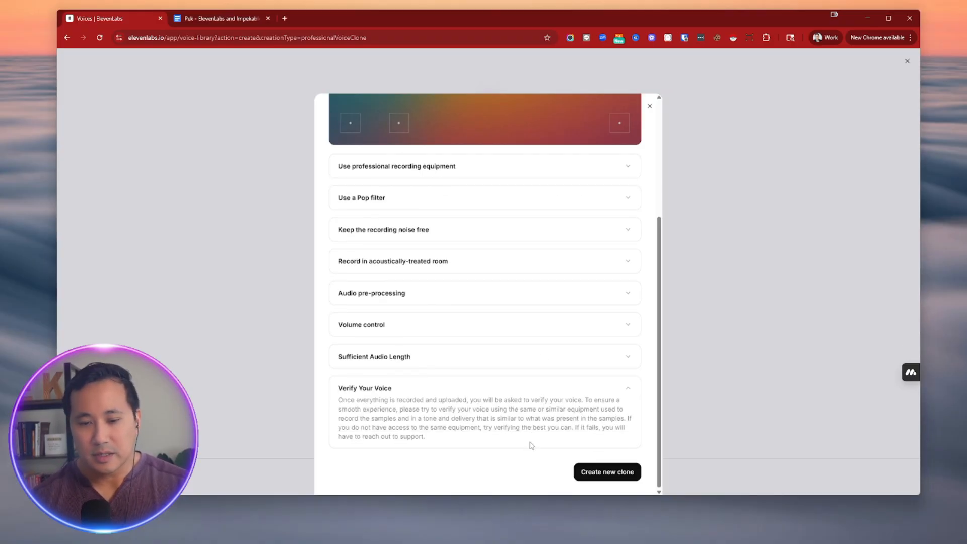
{"action": "left_click", "coordinate": [618, 473]}
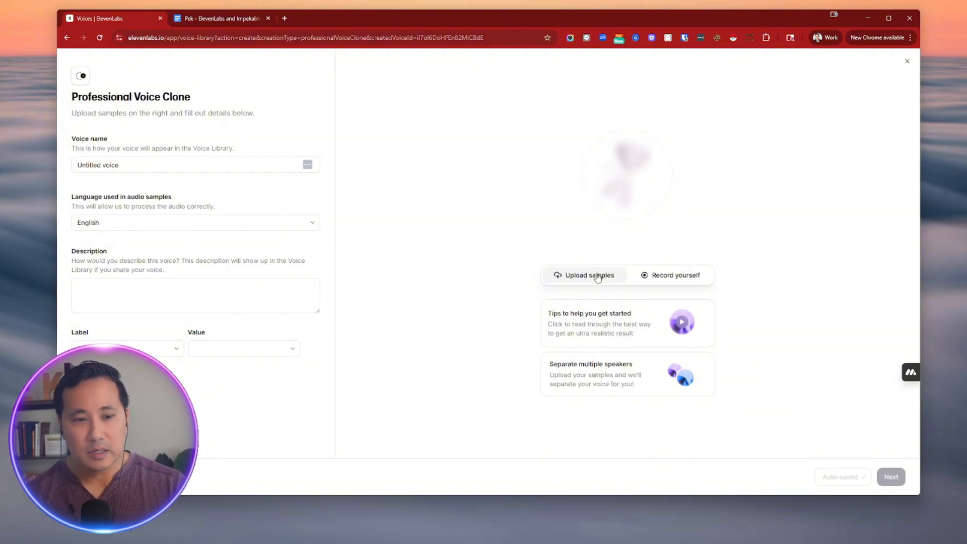
Open the self-recording option for the professional clone and look through the available English scripts.
{"action": "left_click", "coordinate": [686, 286]}
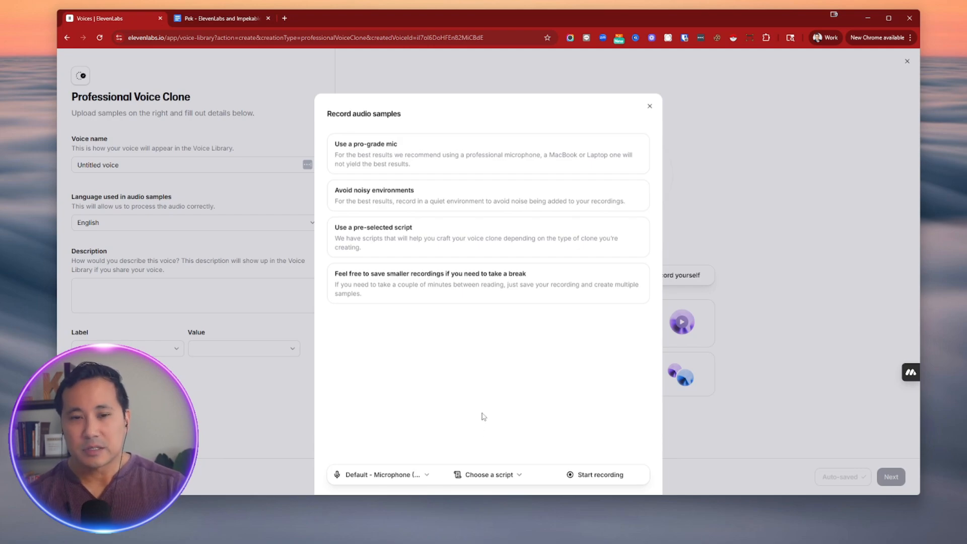
{"action": "left_click", "coordinate": [501, 479]}
{"action": "mouse_move", "coordinate": [491, 325]}
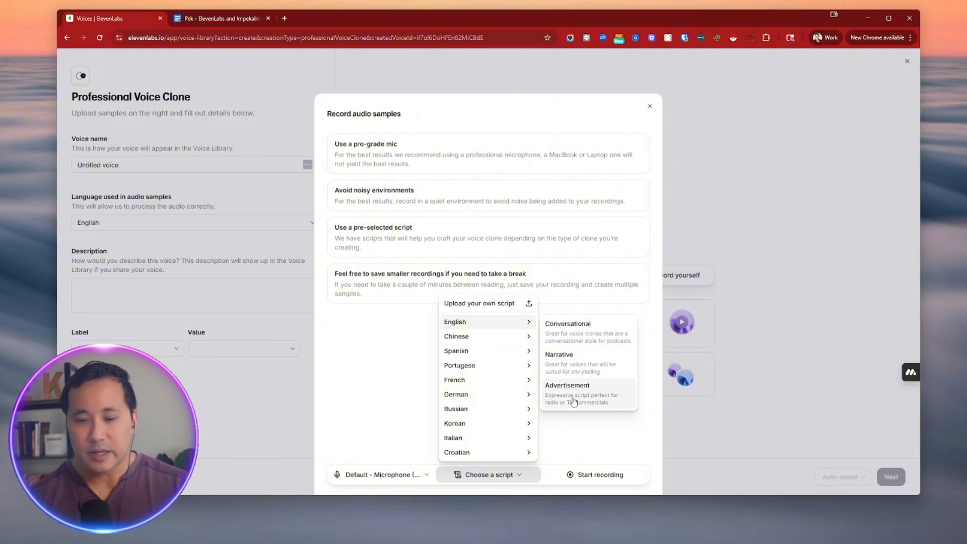
{"action": "left_click", "coordinate": [368, 348]}
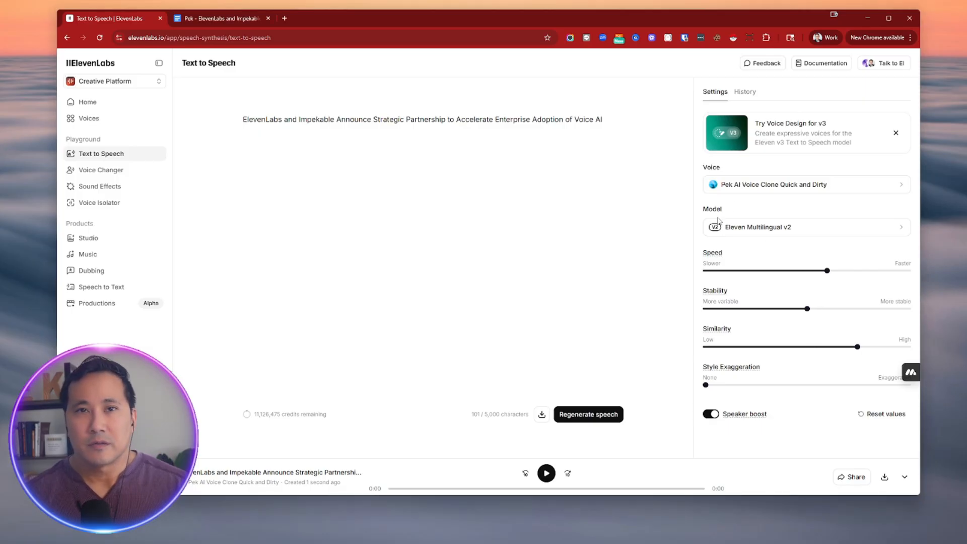
Review the speech models available for the cloned voice in Text to Speech.
{"action": "left_click", "coordinate": [744, 235]}
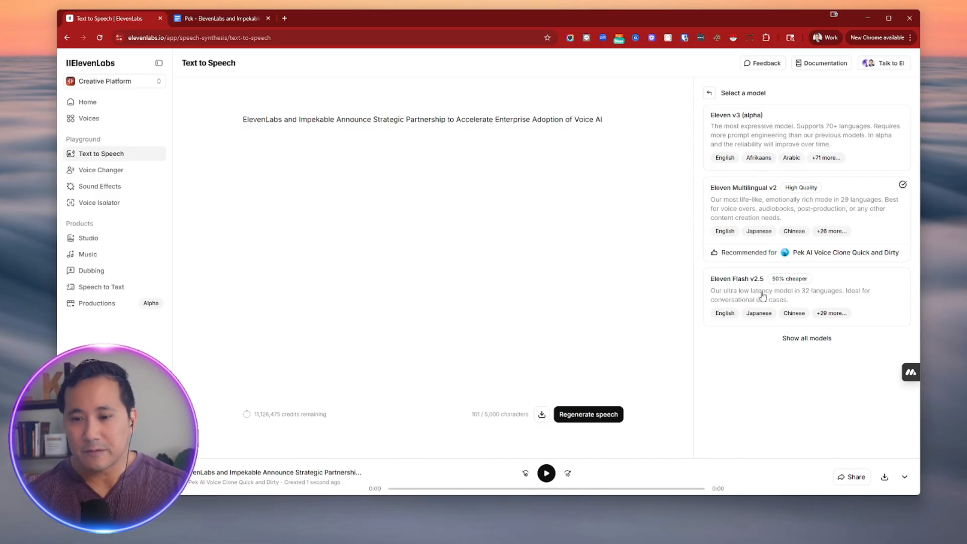
{"action": "left_click", "coordinate": [707, 96]}
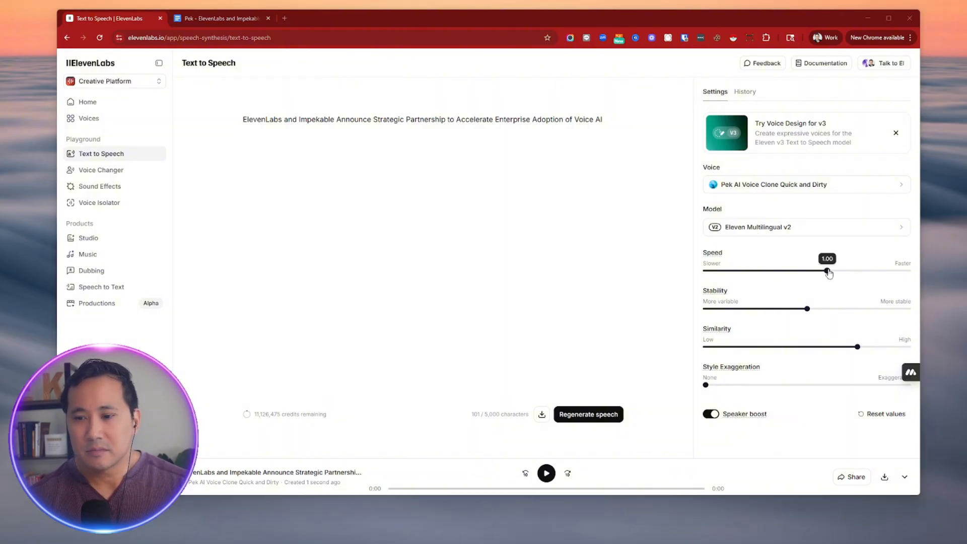
Generate the headline at a slower speed and again at 1.18, and return the Speed setting to 1.00.
{"action": "left_click_drag", "start_coordinate": [826, 270], "coordinate": [758, 271]}
{"action": "left_click", "coordinate": [588, 413]}
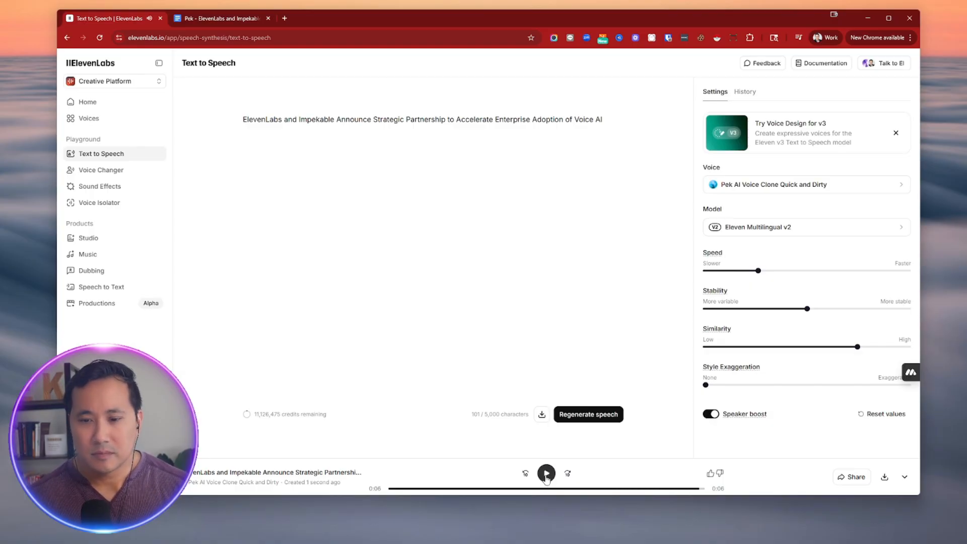
{"action": "left_click_drag", "start_coordinate": [758, 271], "coordinate": [900, 271]}
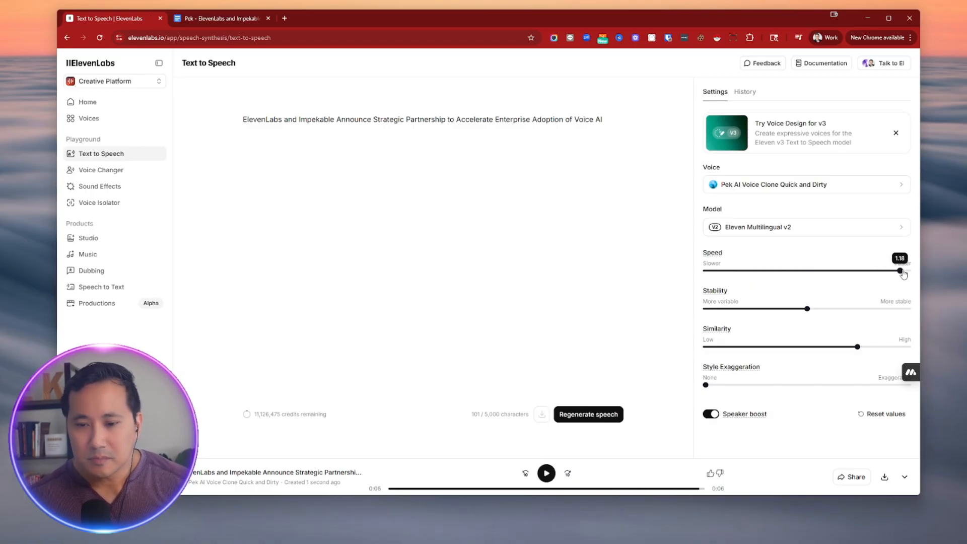
{"action": "left_click", "coordinate": [574, 414]}
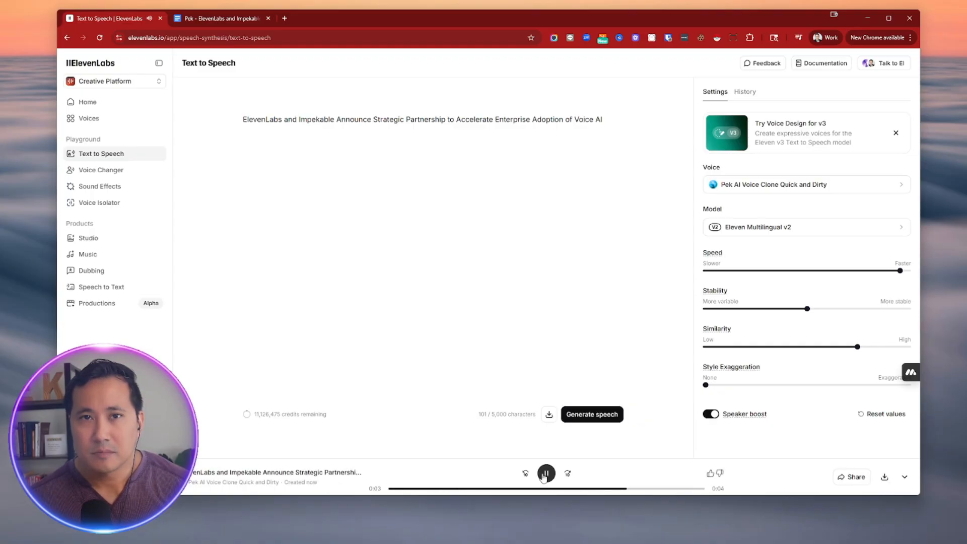
{"action": "left_click", "coordinate": [836, 272]}
{"action": "left_click_drag", "start_coordinate": [836, 275], "coordinate": [829, 274]}
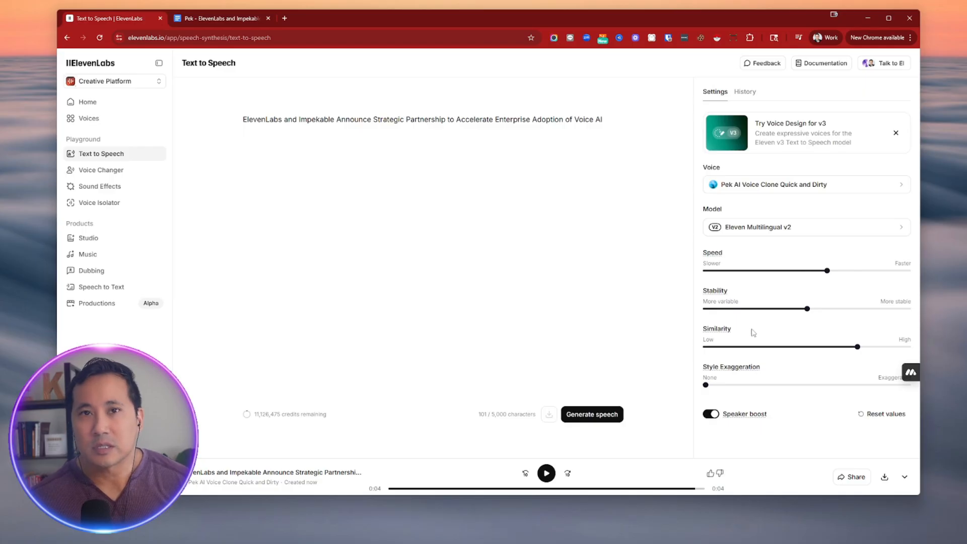
Generate the headline with Stability lowered close to More variable, and again with Stability at its maximum.
{"action": "mouse_move", "coordinate": [808, 312]}
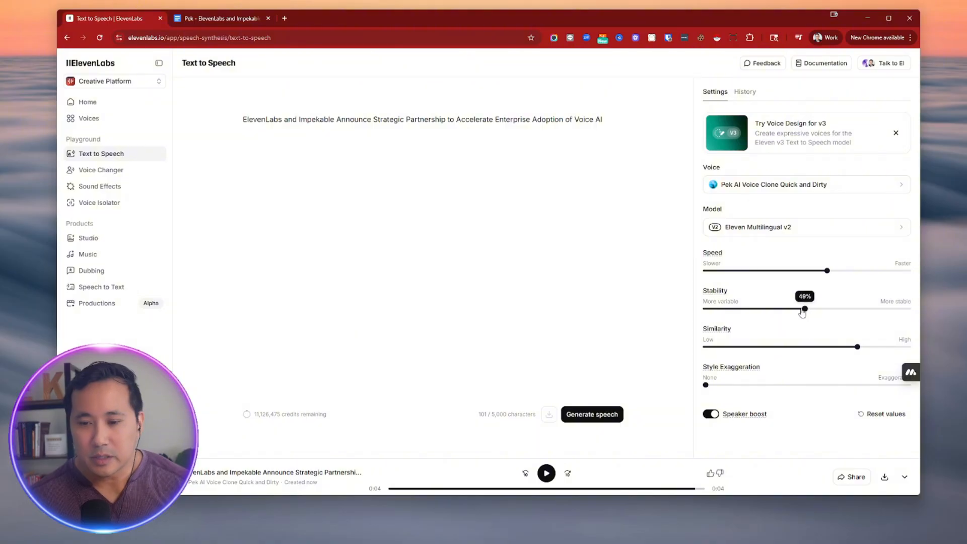
{"action": "left_click_drag", "start_coordinate": [808, 312], "coordinate": [726, 309]}
{"action": "left_click", "coordinate": [592, 414]}
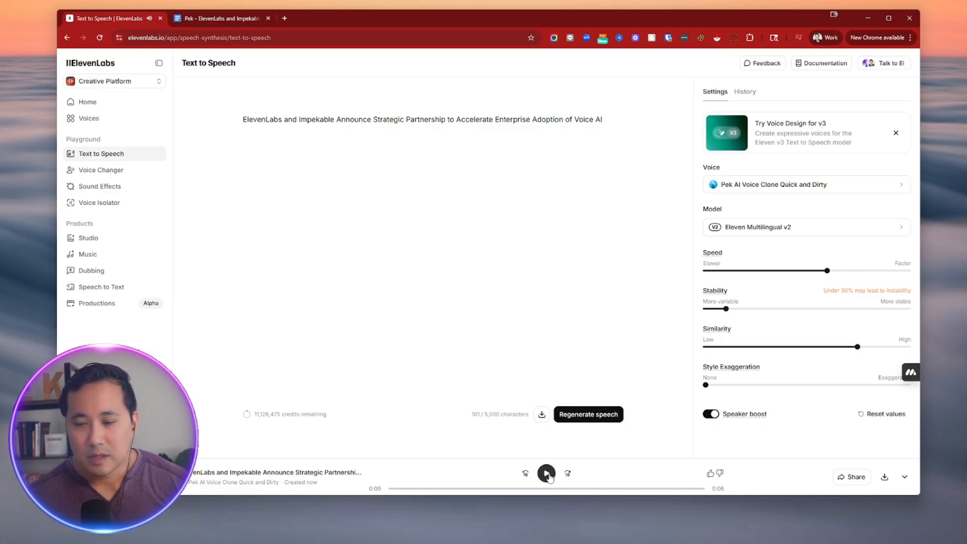
{"action": "left_click_drag", "start_coordinate": [725, 308], "coordinate": [914, 311]}
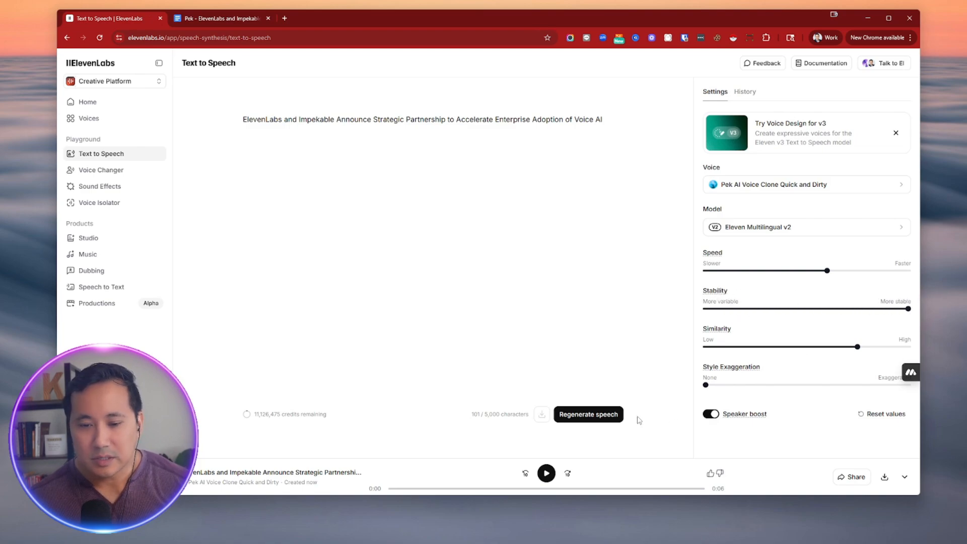
{"action": "left_click", "coordinate": [607, 414]}
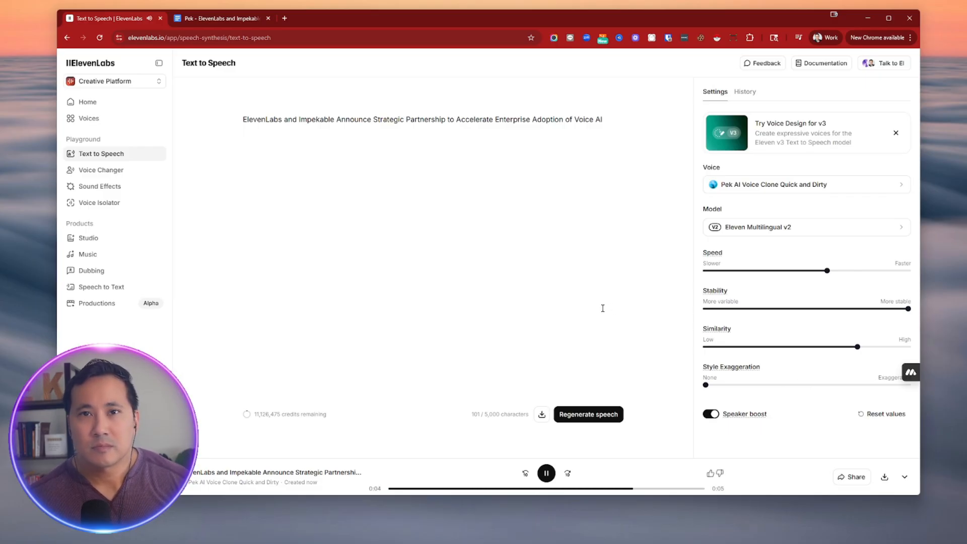
Generate and play the headline with Similarity at 0% and again at its maximum, and set Similarity to about halfway.
{"action": "mouse_move", "coordinate": [909, 309]}
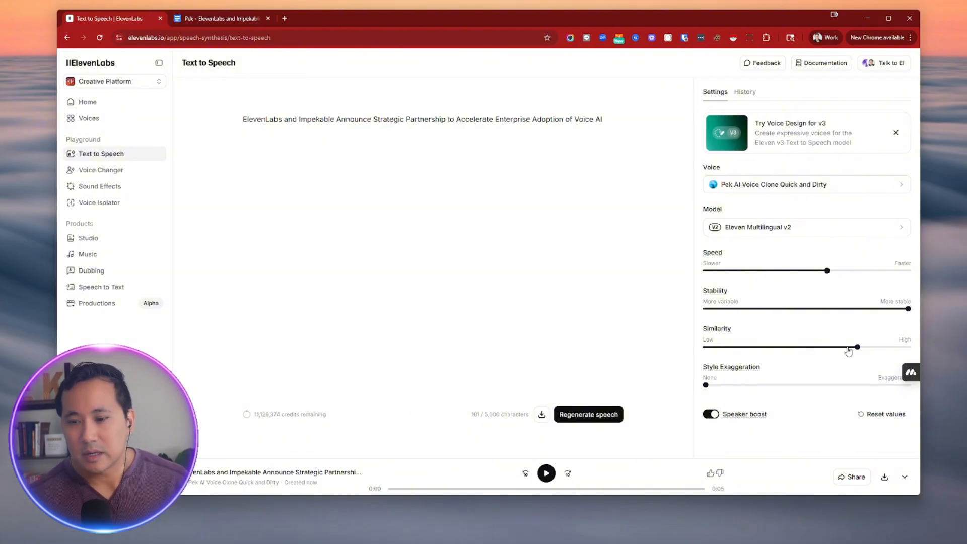
{"action": "mouse_move", "coordinate": [857, 348]}
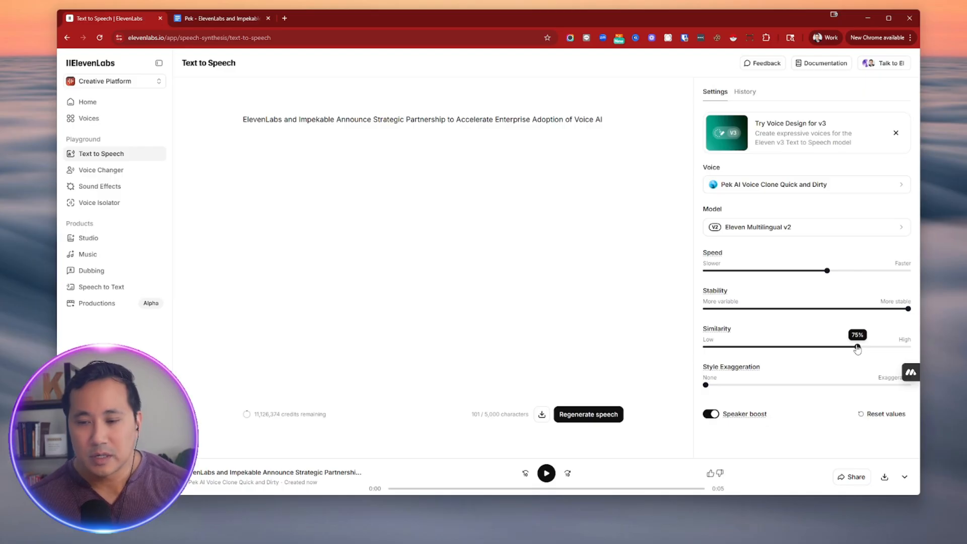
{"action": "left_click_drag", "start_coordinate": [857, 347], "coordinate": [678, 349]}
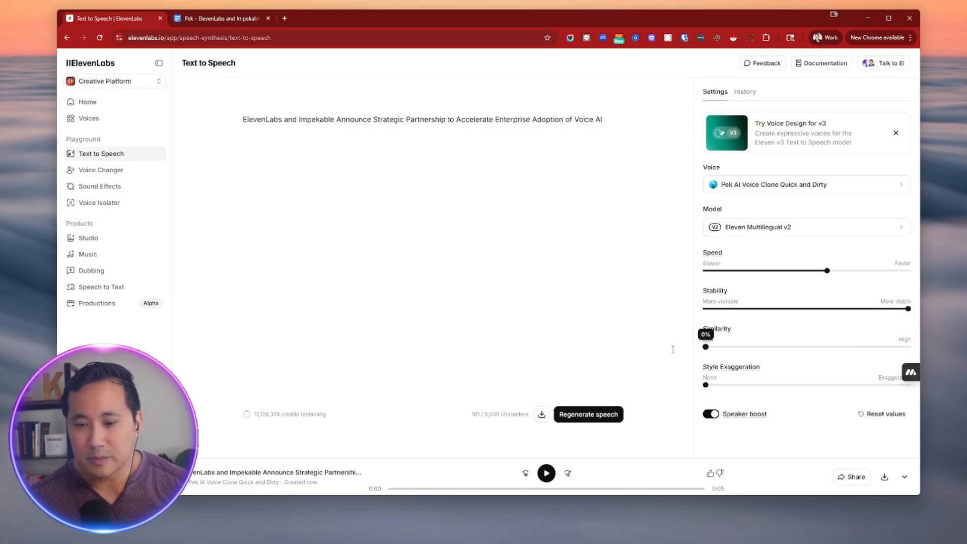
{"action": "left_click", "coordinate": [588, 414]}
{"action": "left_click", "coordinate": [588, 414]}
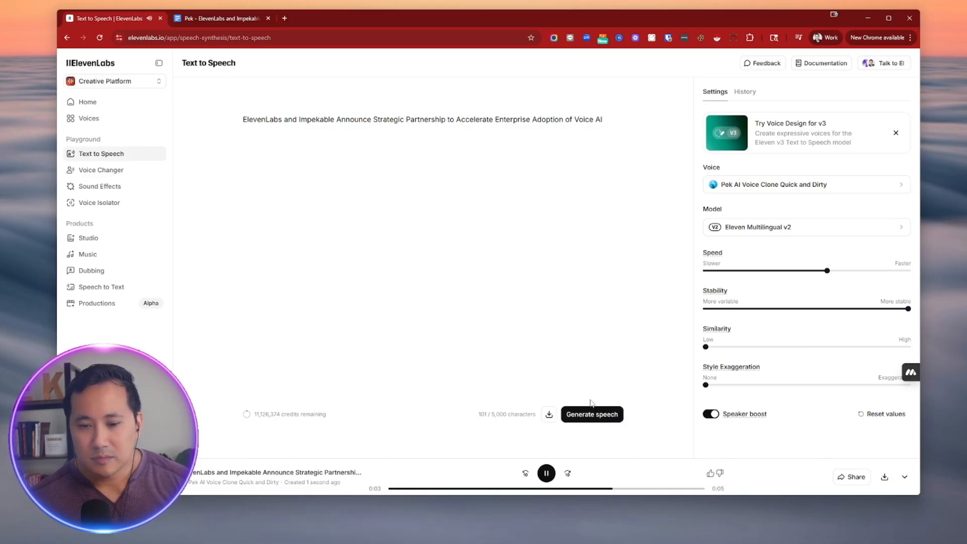
{"action": "left_click", "coordinate": [551, 474]}
{"action": "left_click", "coordinate": [581, 418]}
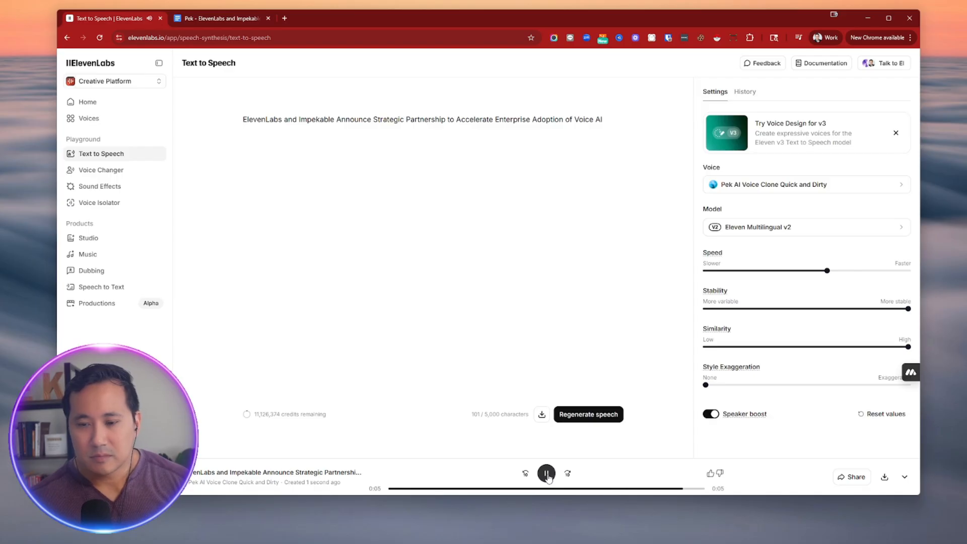
{"action": "left_click_drag", "start_coordinate": [908, 346], "coordinate": [808, 352]}
Raise Style Exaggeration close to its maximum and regenerate the headline speech.
{"action": "mouse_move", "coordinate": [705, 389]}
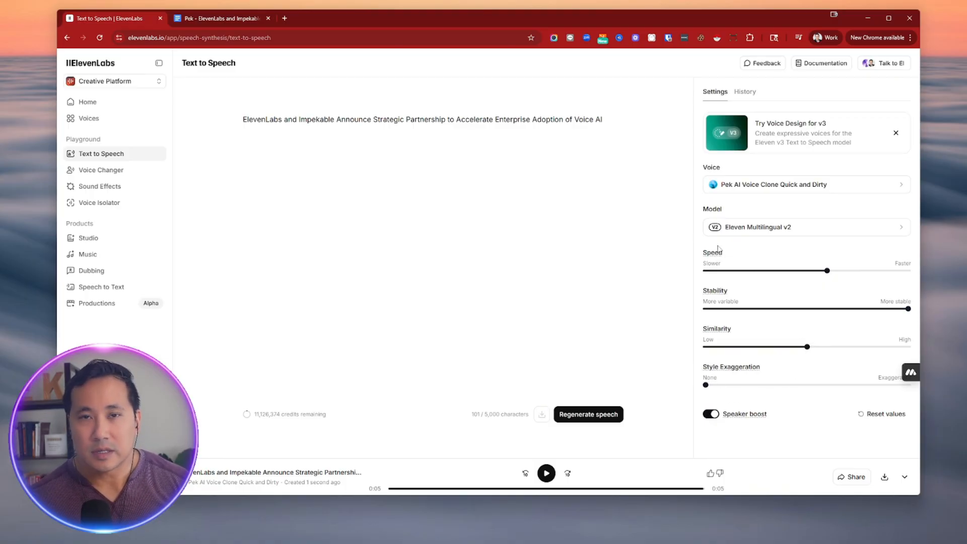
{"action": "left_click_drag", "start_coordinate": [706, 385], "coordinate": [873, 392]}
{"action": "left_click", "coordinate": [588, 414]}
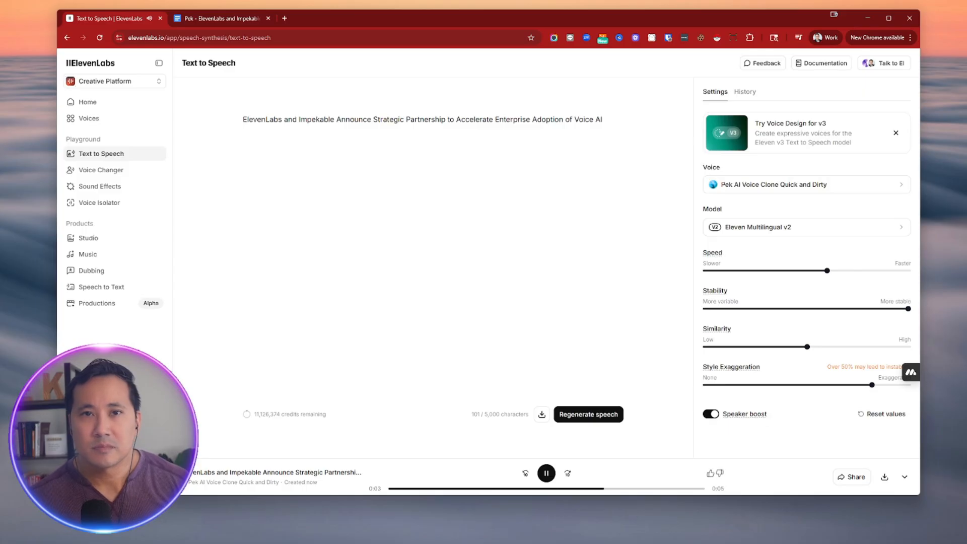
Regenerate the headline with the current high Style Exaggeration and again with it at 10%, playing both results.
{"action": "left_click", "coordinate": [605, 414]}
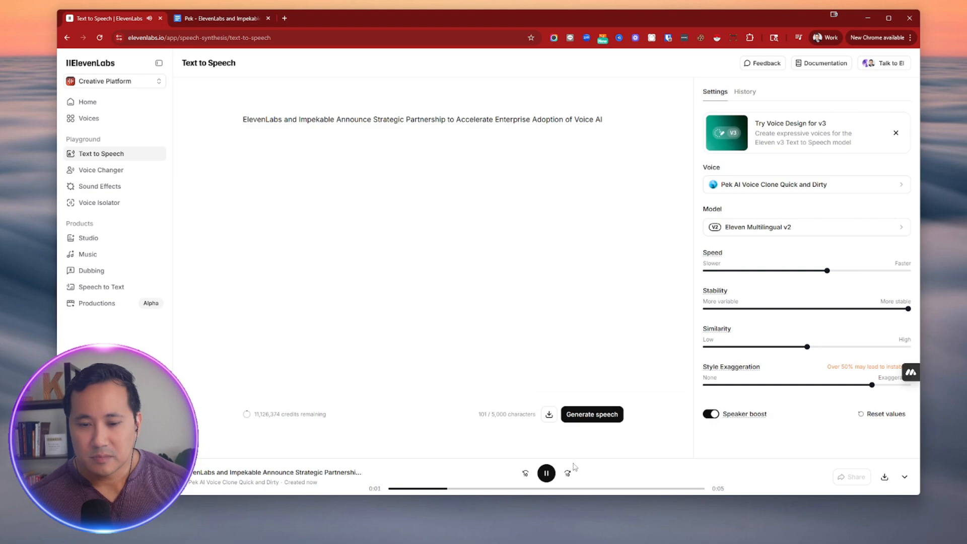
{"action": "left_click", "coordinate": [547, 473]}
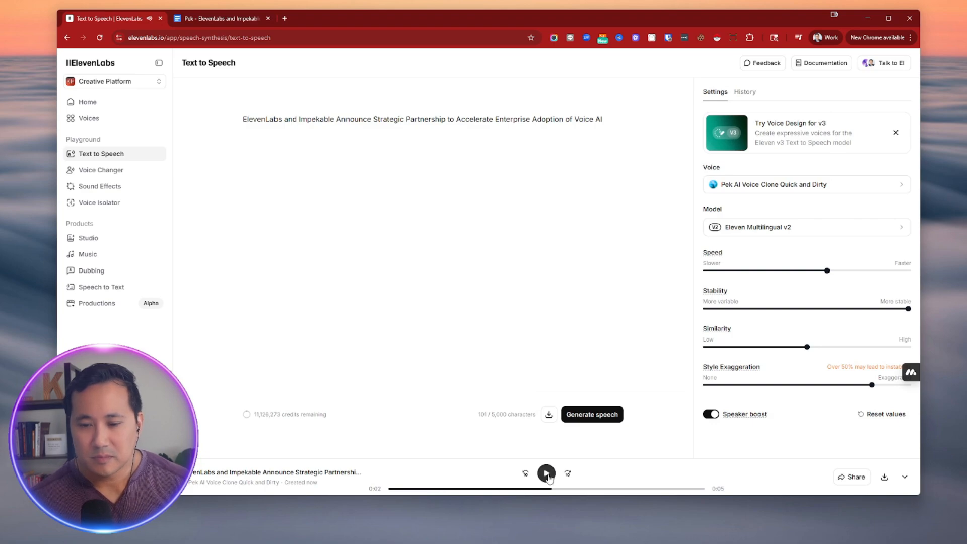
{"action": "left_click_drag", "start_coordinate": [872, 385], "coordinate": [725, 386]}
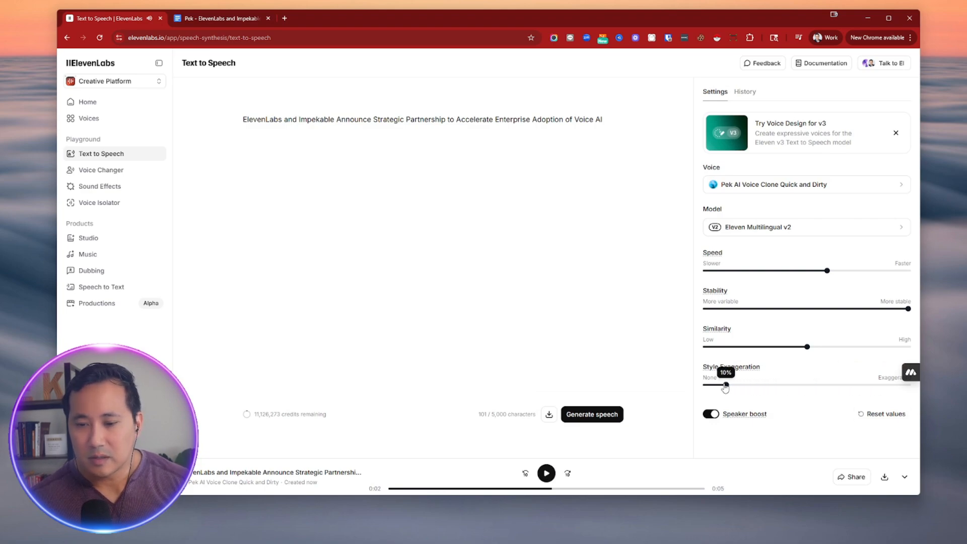
{"action": "left_click", "coordinate": [590, 415]}
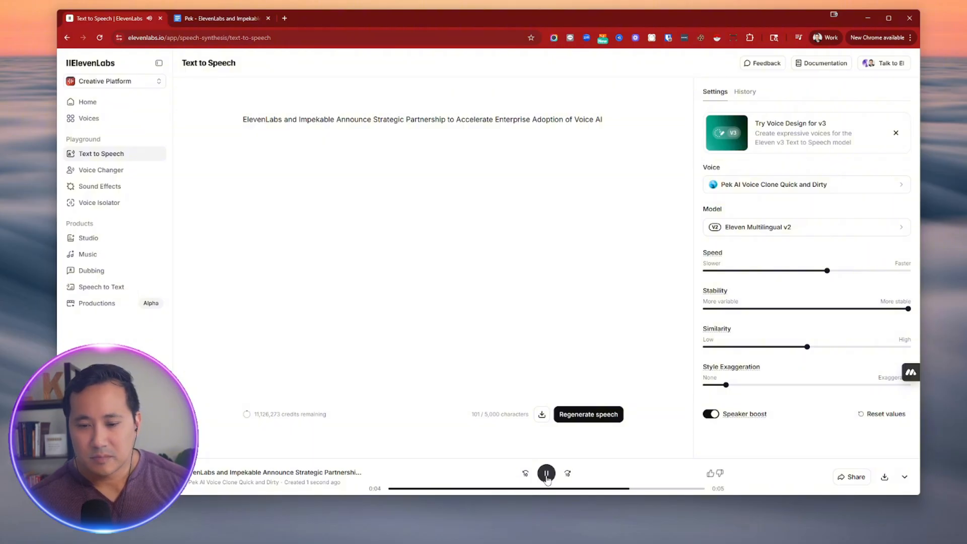
{"action": "left_click", "coordinate": [547, 481]}
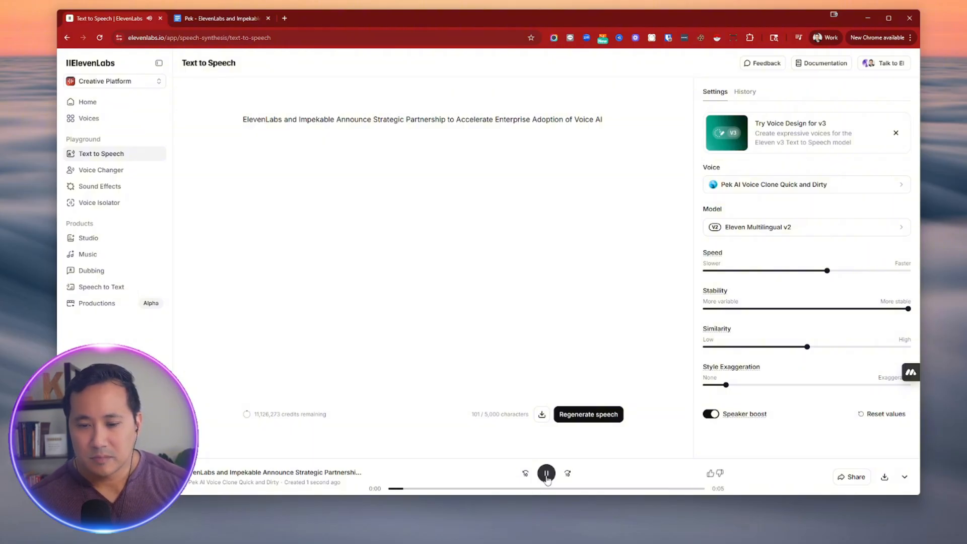
{"action": "left_click", "coordinate": [548, 480]}
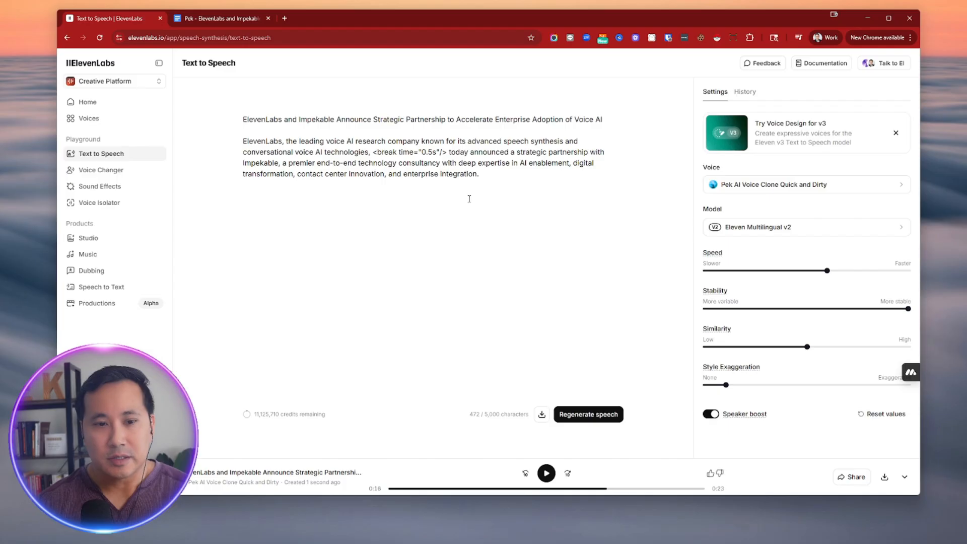
Insert a spaced hyphen after "Partnership" in the headline, then regenerate the speech and listen to the headline.
{"action": "left_click", "coordinate": [444, 120]}
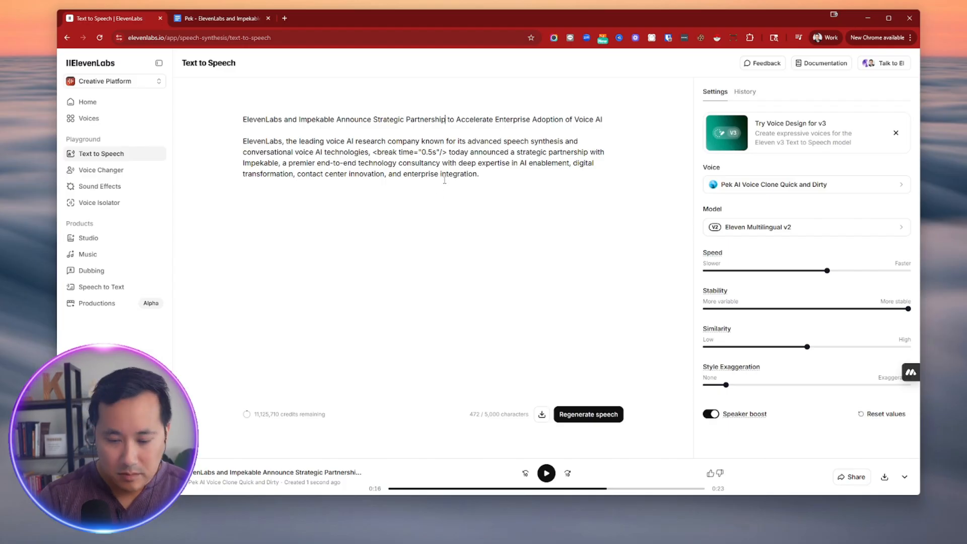
{"action": "type", "text": "-"}
{"action": "left_click", "coordinate": [587, 414]}
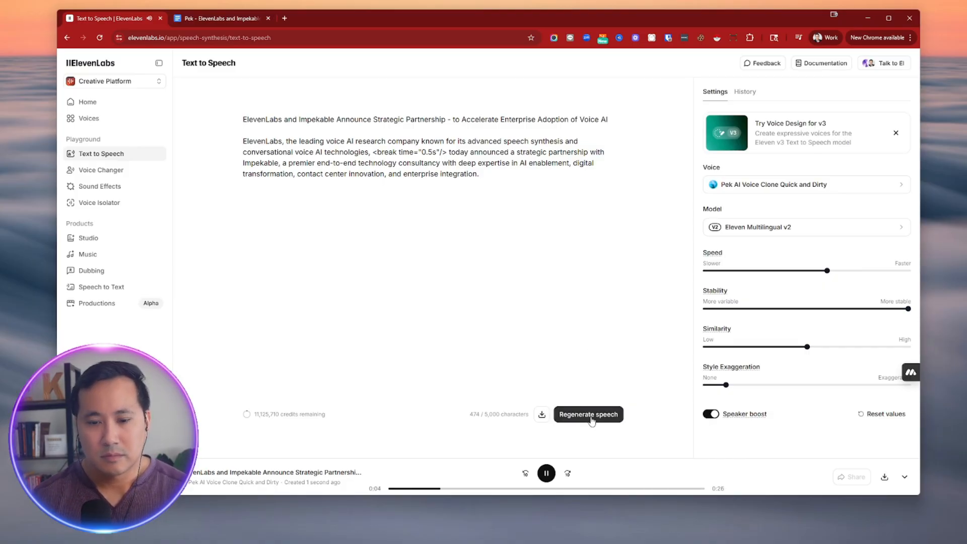
{"action": "left_click", "coordinate": [546, 473]}
Replace the headline's hyphen with "...", regenerate the speech and listen to the headline.
{"action": "double_click", "coordinate": [449, 120]}
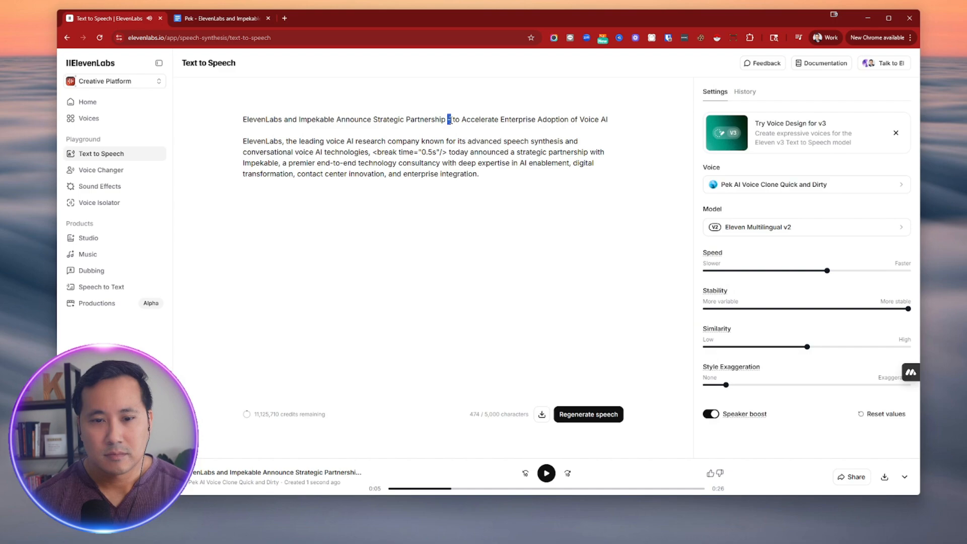
{"action": "type", "text": "..."}
{"action": "left_click", "coordinate": [588, 414]}
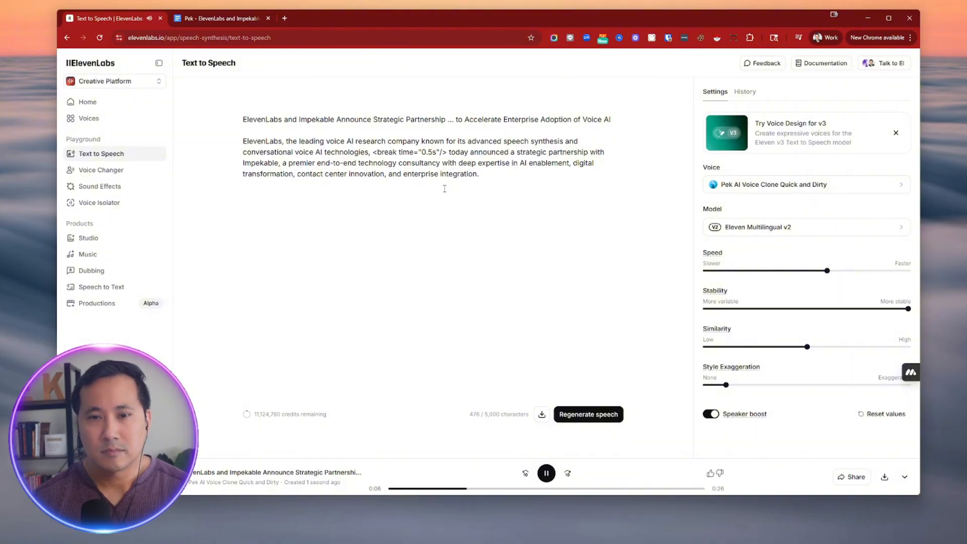
{"action": "left_click", "coordinate": [548, 474]}
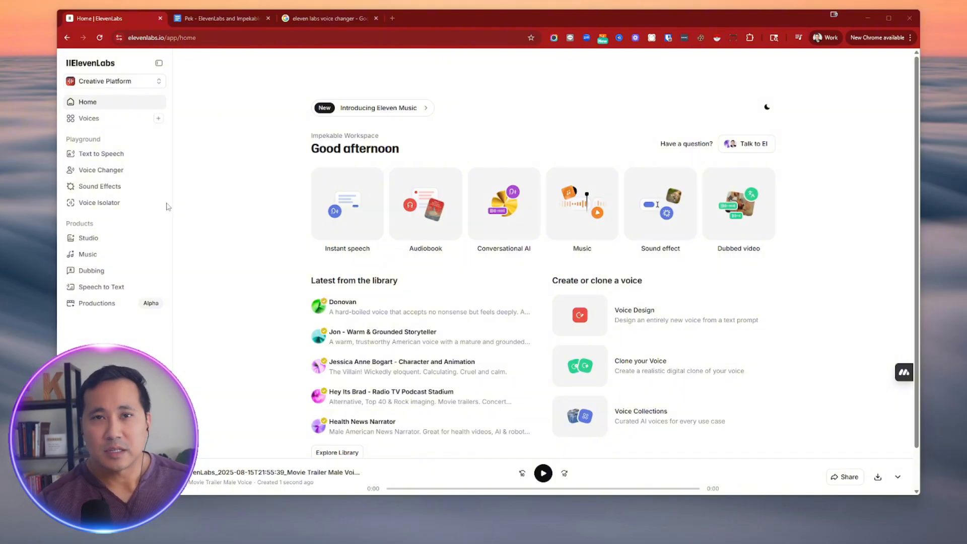
Record about 15 seconds of live audio in Voice Changer while reading from the press release document.
{"action": "left_click", "coordinate": [120, 174]}
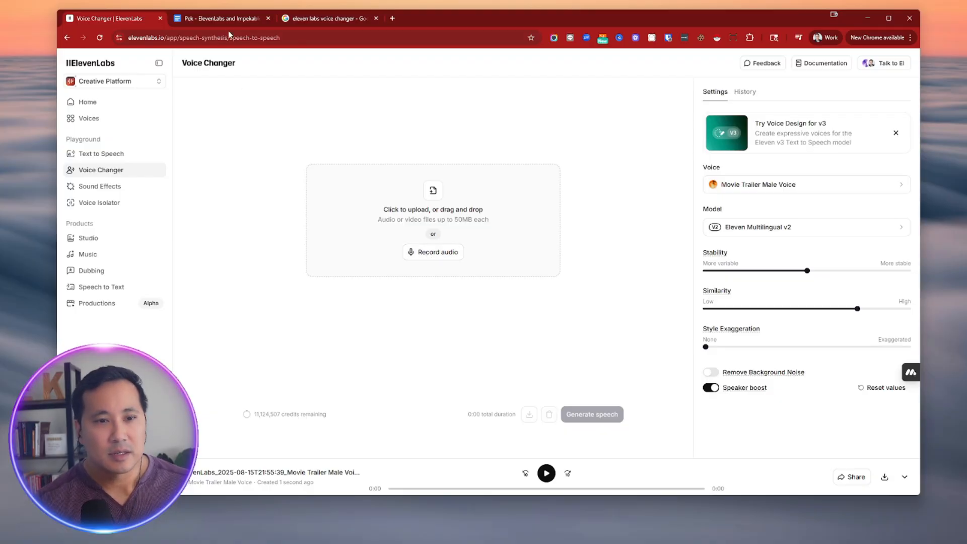
{"action": "left_click", "coordinate": [438, 252]}
{"action": "left_click", "coordinate": [478, 221]}
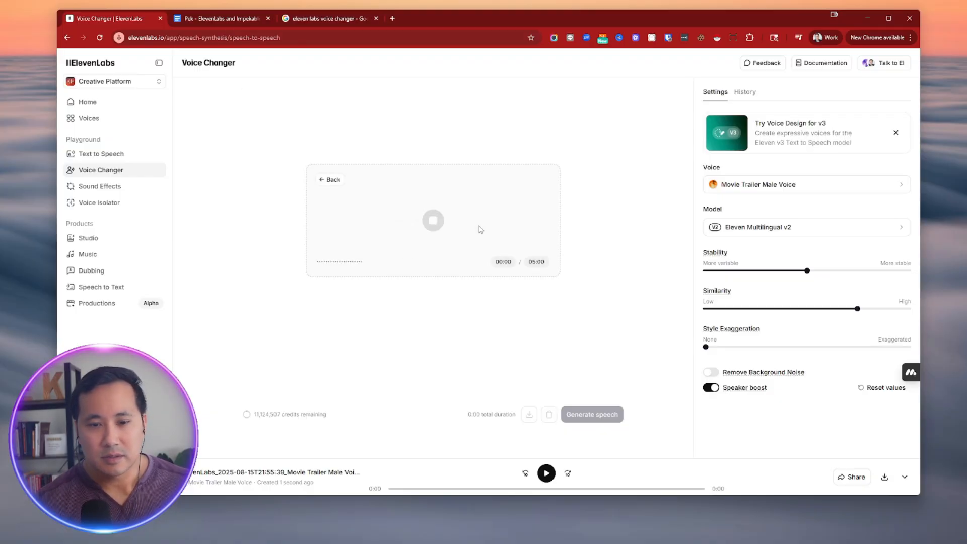
{"action": "left_click", "coordinate": [221, 18]}
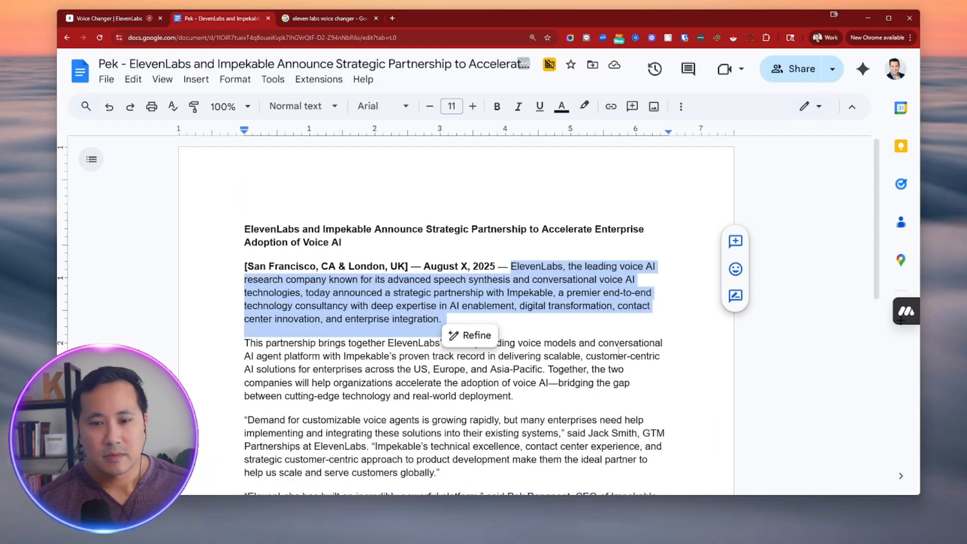
{"action": "left_click_drag", "start_coordinate": [619, 355], "coordinate": [613, 346]}
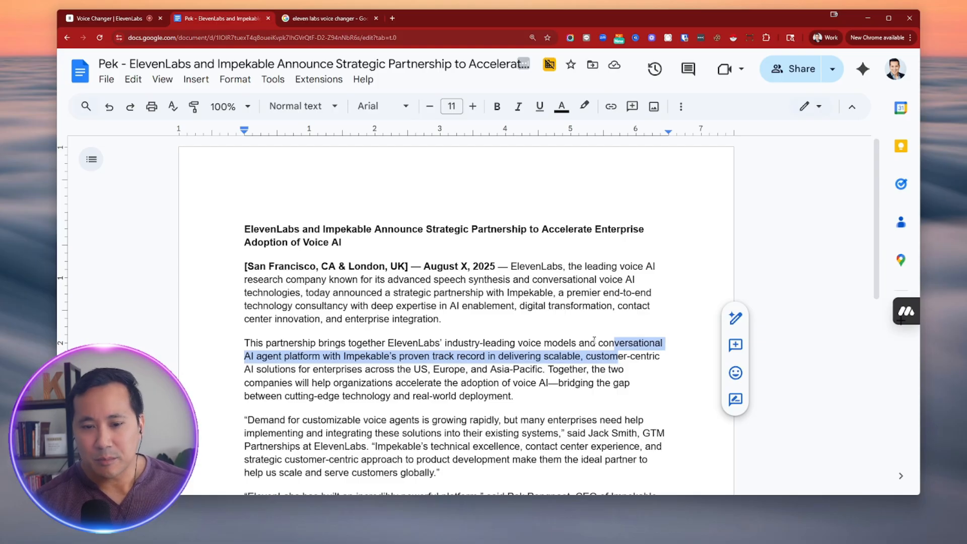
{"action": "left_click", "coordinate": [146, 19]}
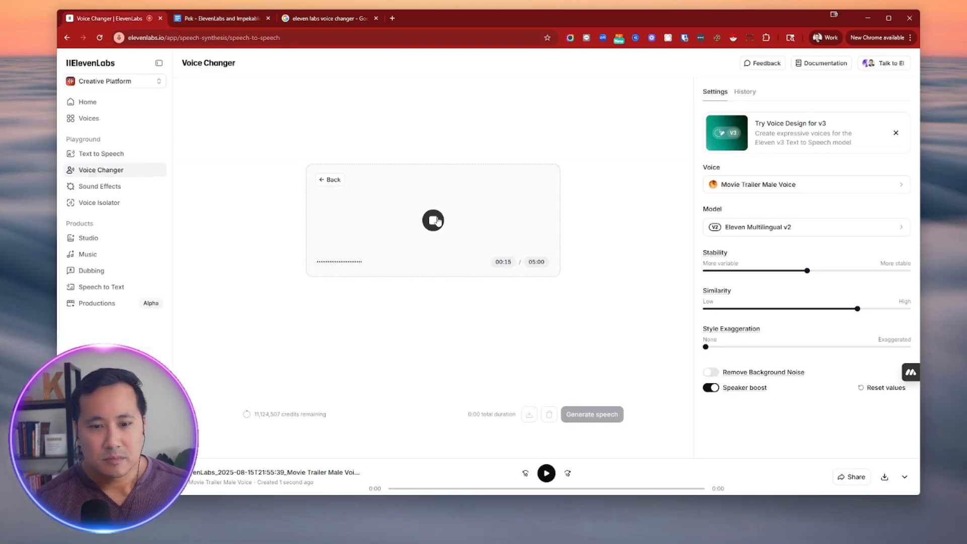
Convert the live recording with Movie Trailer Male Voice, play the result, and switch on Remove Background Noise.
{"action": "left_click", "coordinate": [720, 188]}
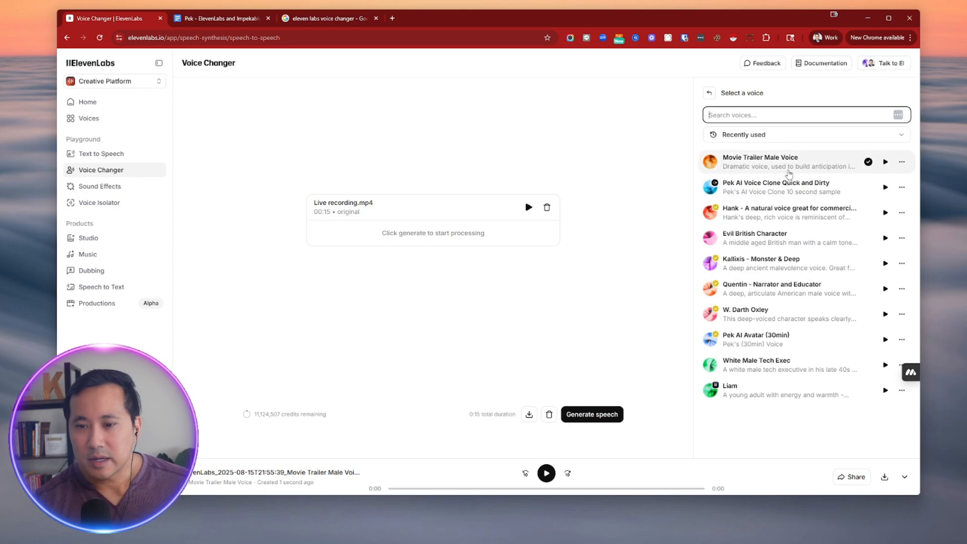
{"action": "left_click", "coordinate": [788, 173]}
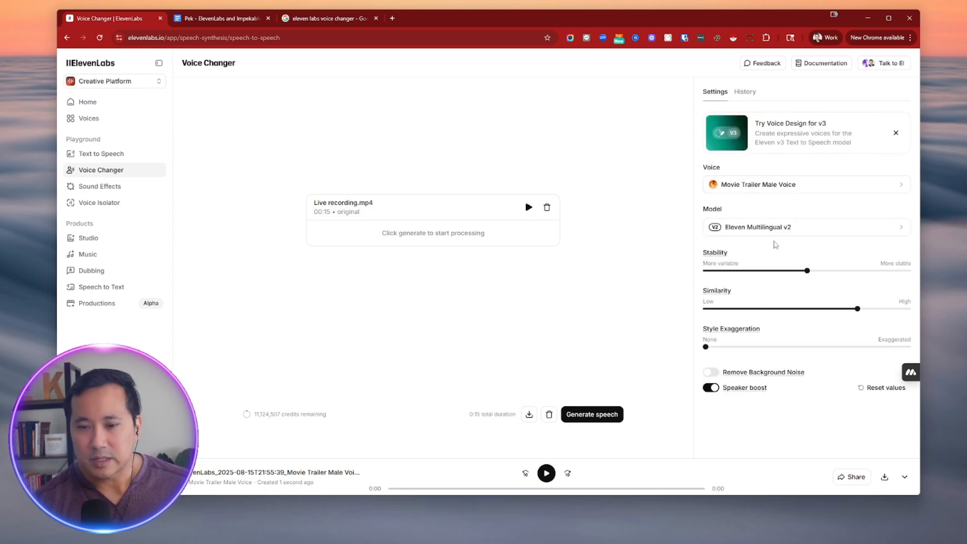
{"action": "left_click", "coordinate": [608, 415]}
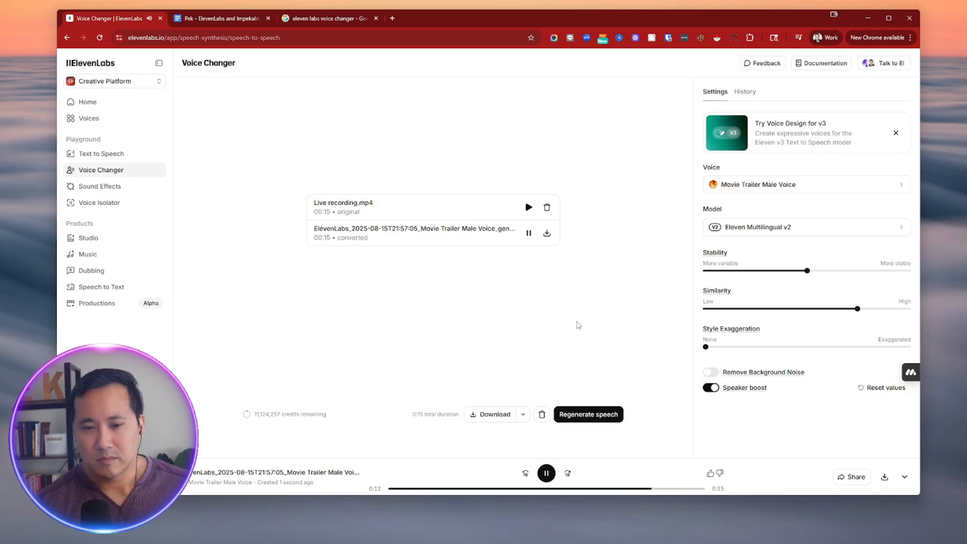
{"action": "left_click", "coordinate": [547, 473]}
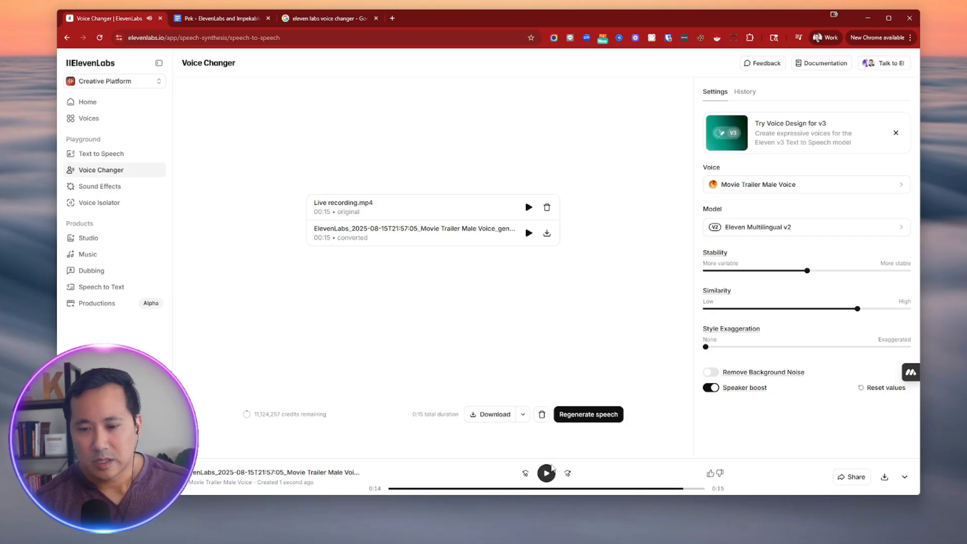
{"action": "left_click", "coordinate": [711, 374]}
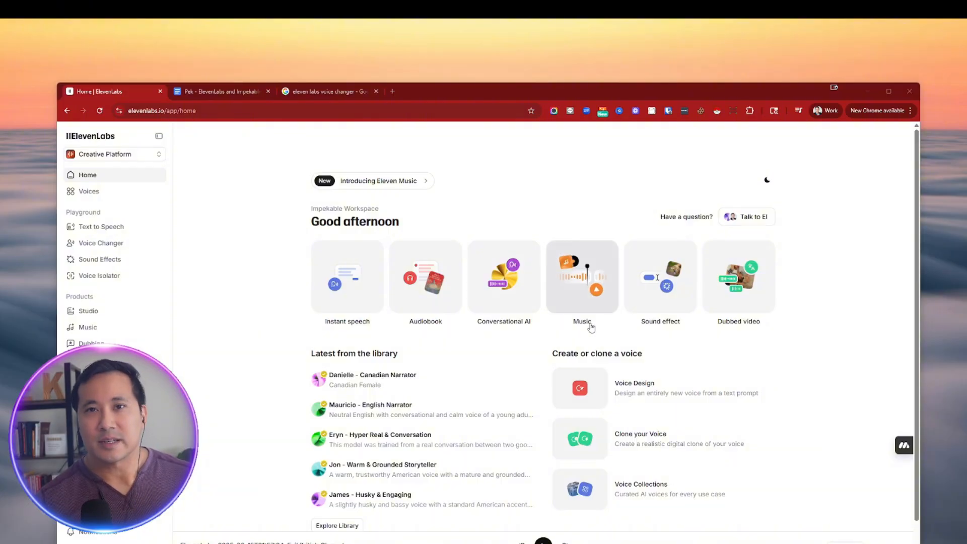
Record about 28 seconds of audio in Voice Isolator while reading from the press release document.
{"action": "left_click", "coordinate": [104, 276]}
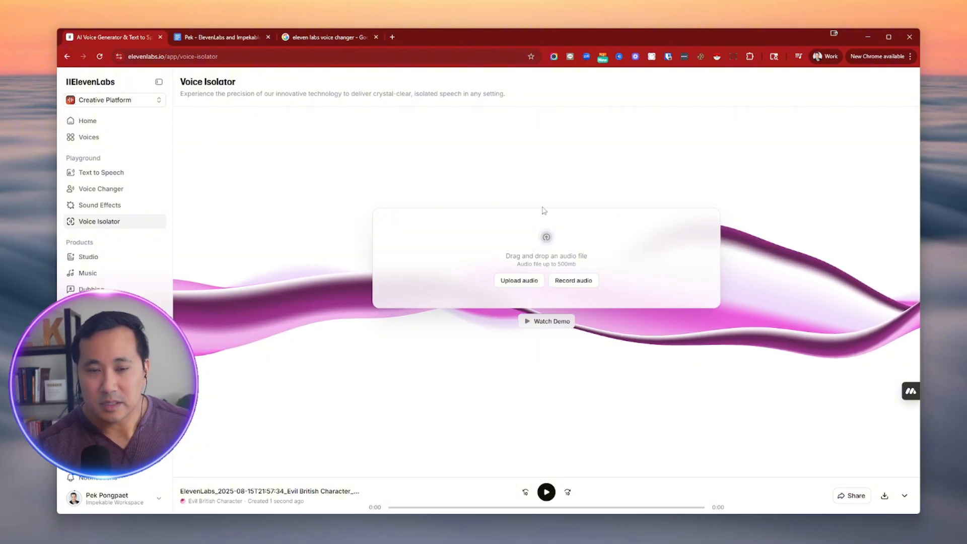
{"action": "left_click", "coordinate": [571, 287]}
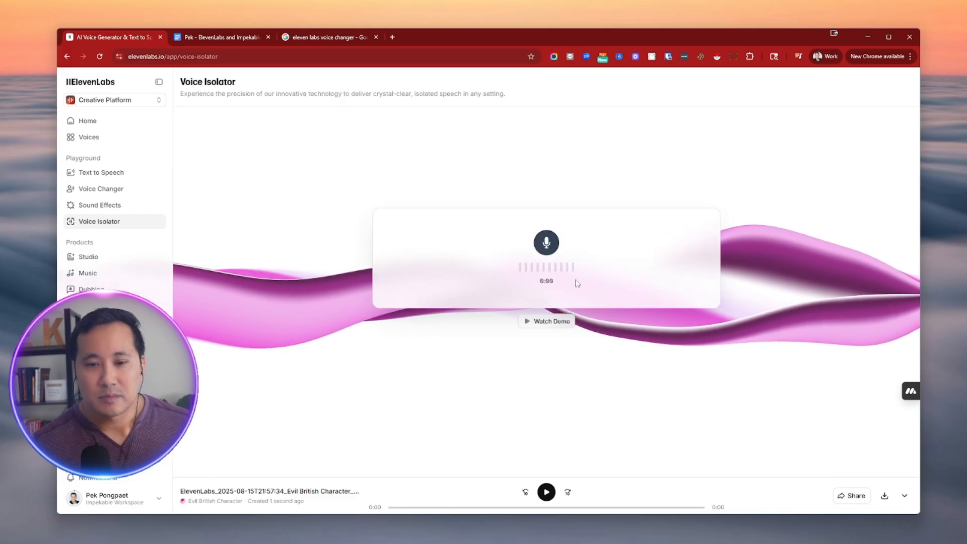
{"action": "key", "text": "ctrl+Tab"}
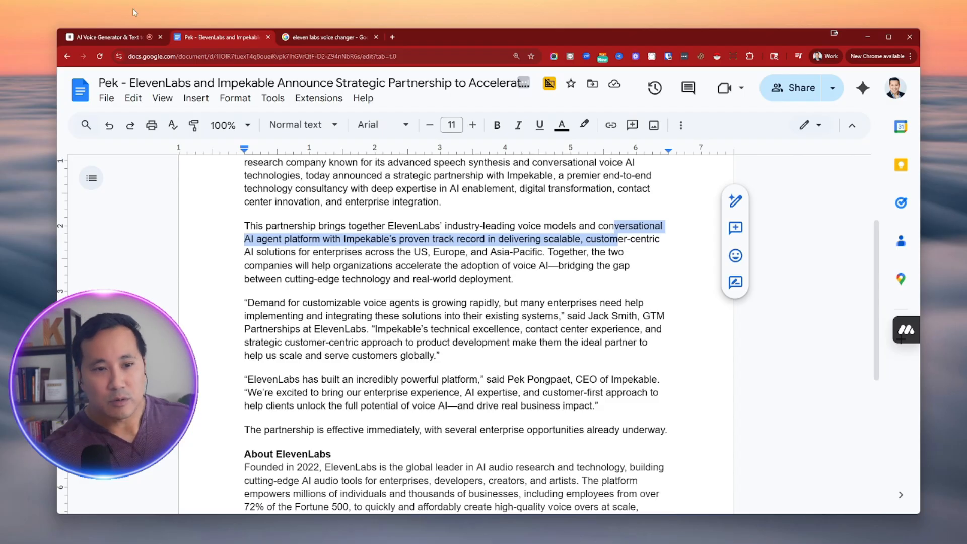
{"action": "left_click", "coordinate": [108, 38]}
{"action": "left_click", "coordinate": [546, 241]}
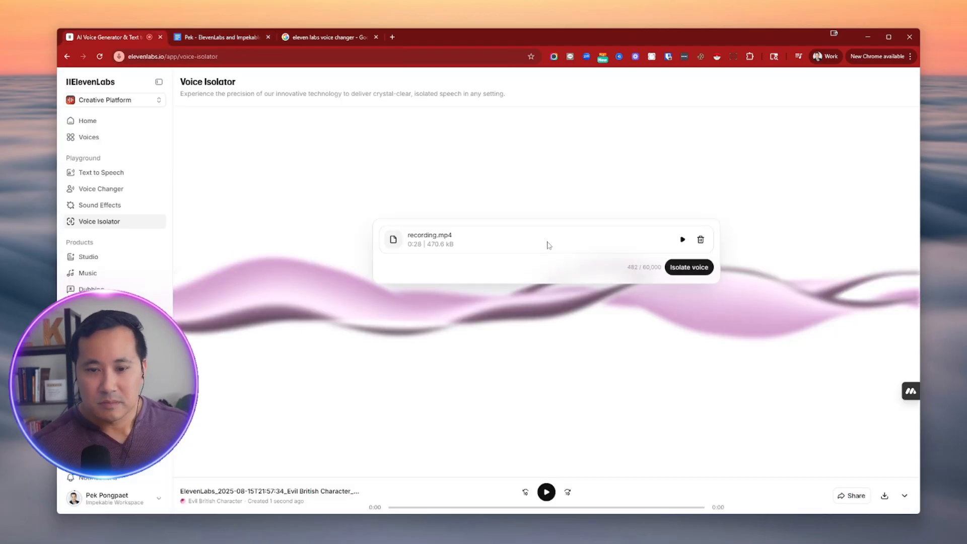
Play the original recording, isolate its voice, and listen to the isolated version.
{"action": "left_click", "coordinate": [683, 240]}
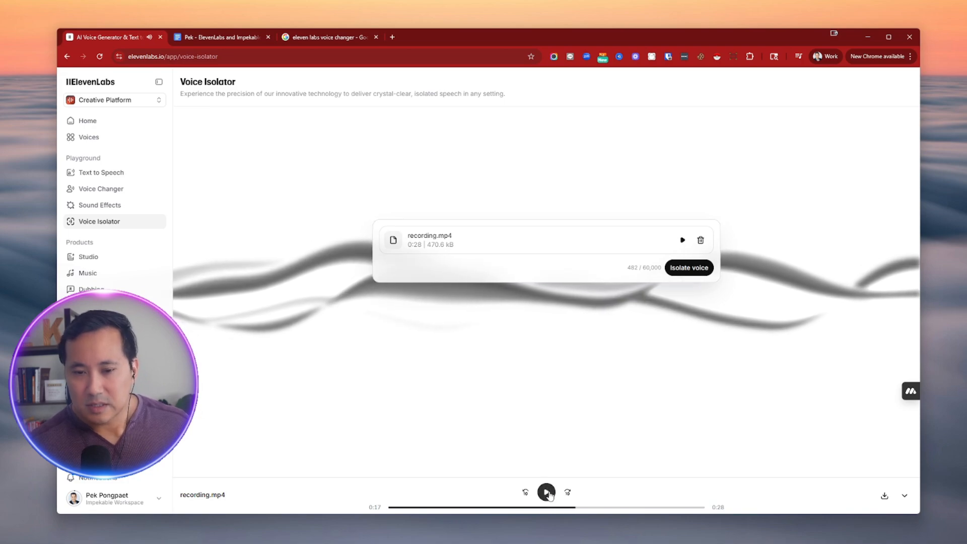
{"action": "key", "text": "space"}
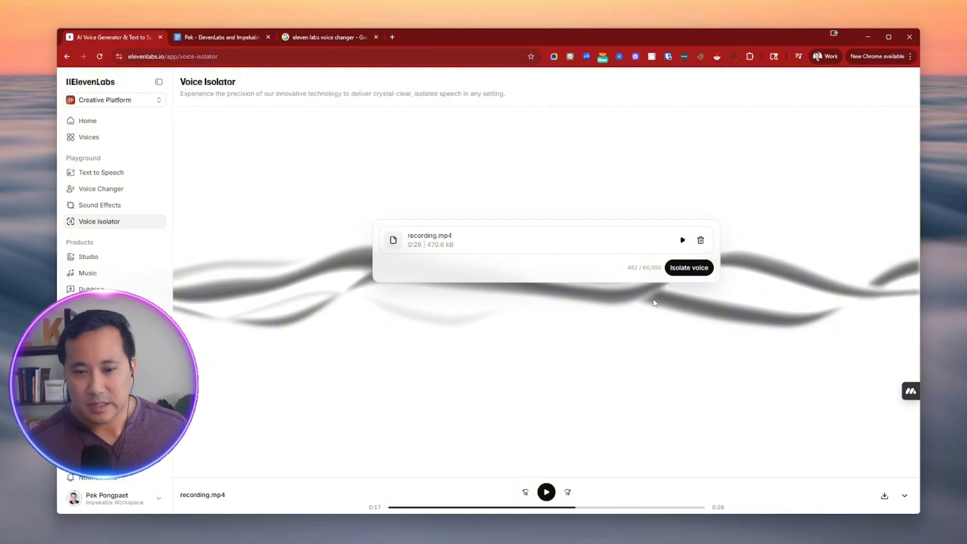
{"action": "left_click", "coordinate": [688, 267]}
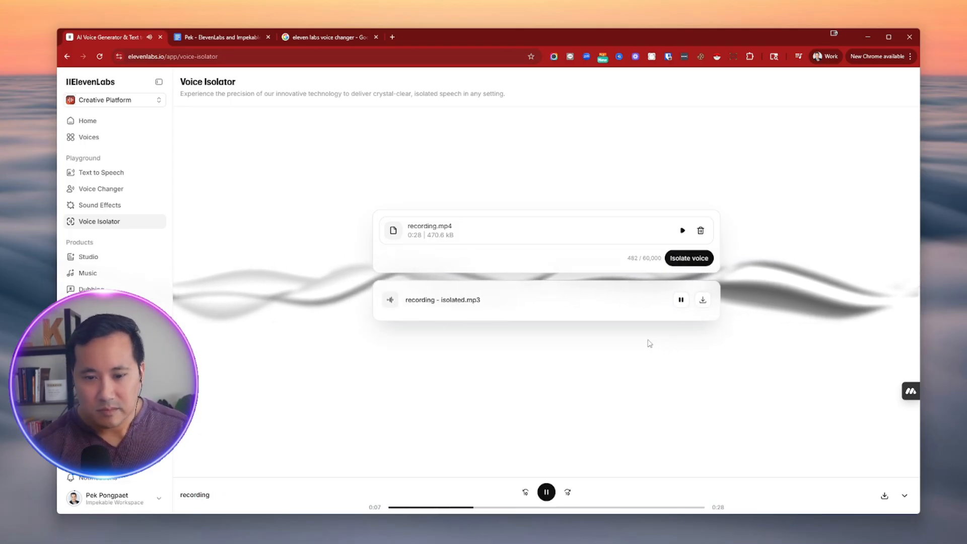
{"action": "left_click", "coordinate": [681, 300]}
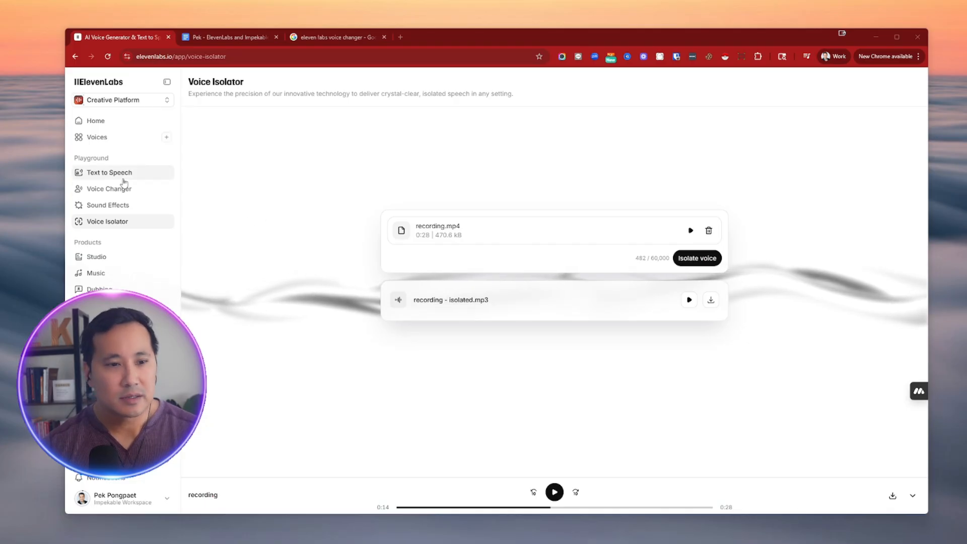
Explore the Animals category in the Sound Effects library and preview the wolf howling, lion roaring and horses galloping sounds.
{"action": "left_click", "coordinate": [107, 205]}
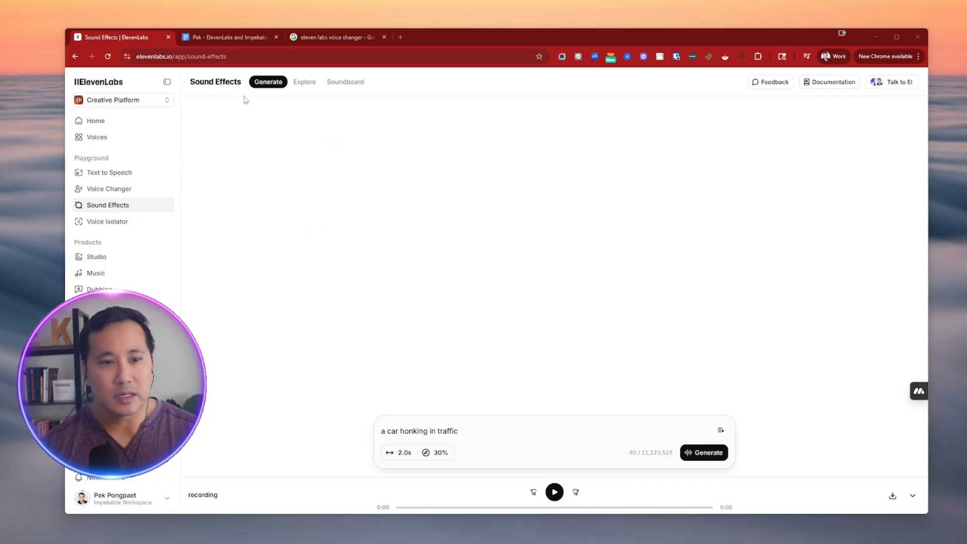
{"action": "left_click", "coordinate": [310, 86]}
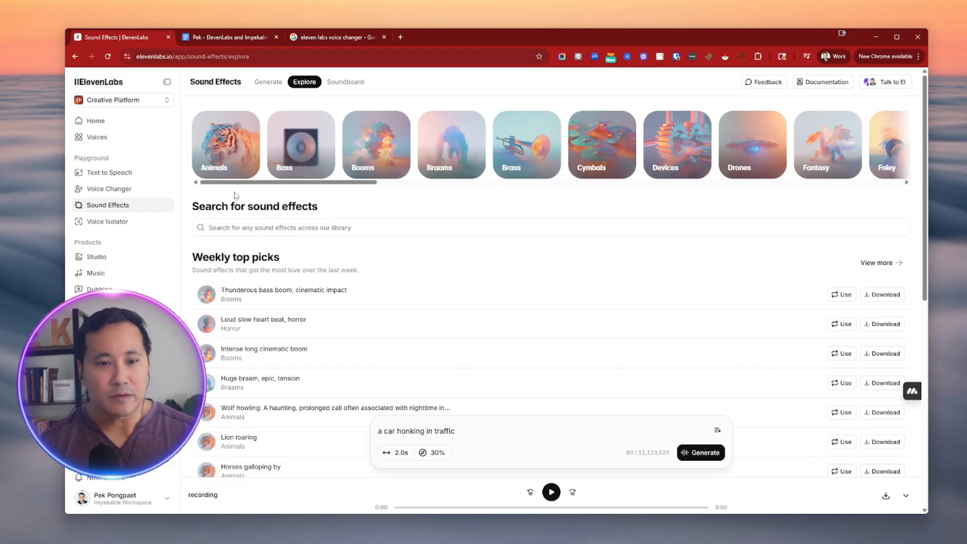
{"action": "left_click", "coordinate": [239, 158]}
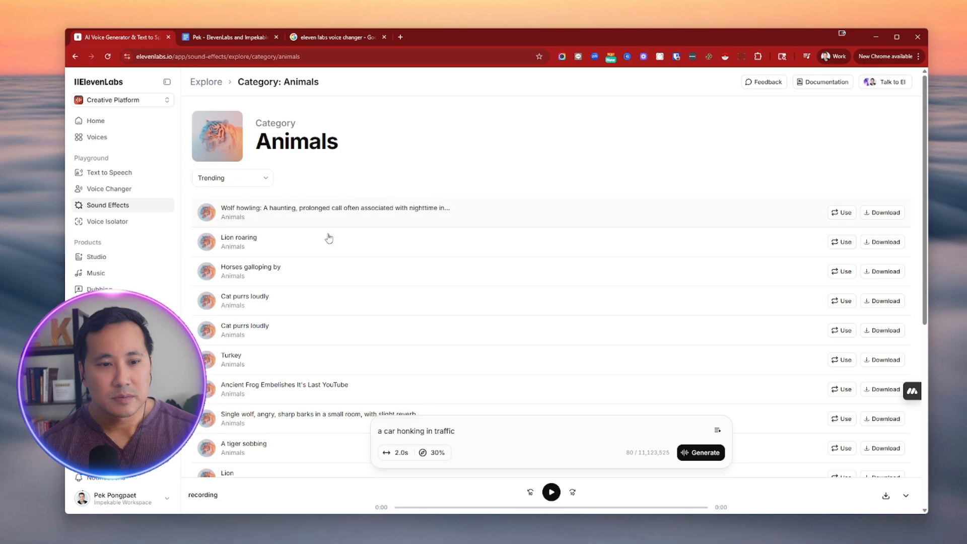
{"action": "left_click", "coordinate": [434, 209]}
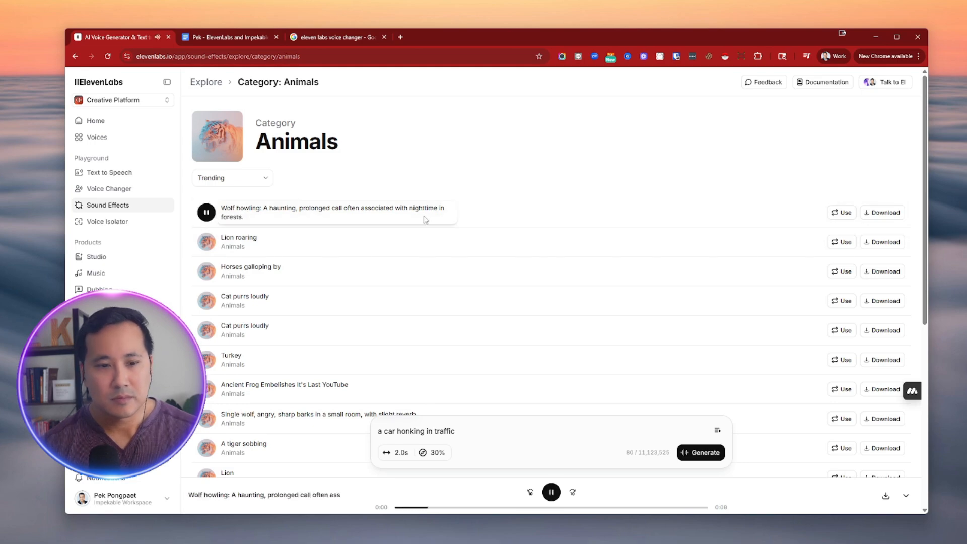
{"action": "left_click", "coordinate": [385, 250]}
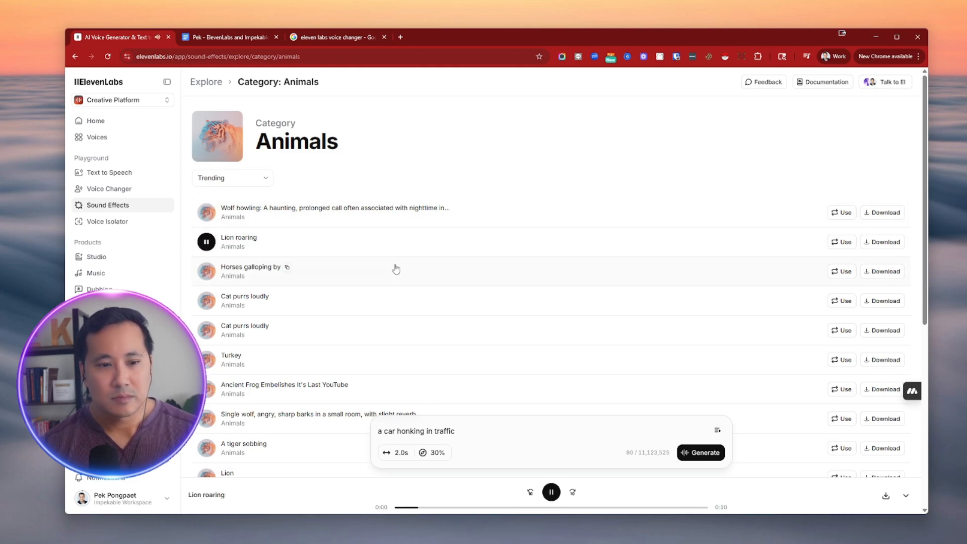
{"action": "left_click", "coordinate": [394, 271]}
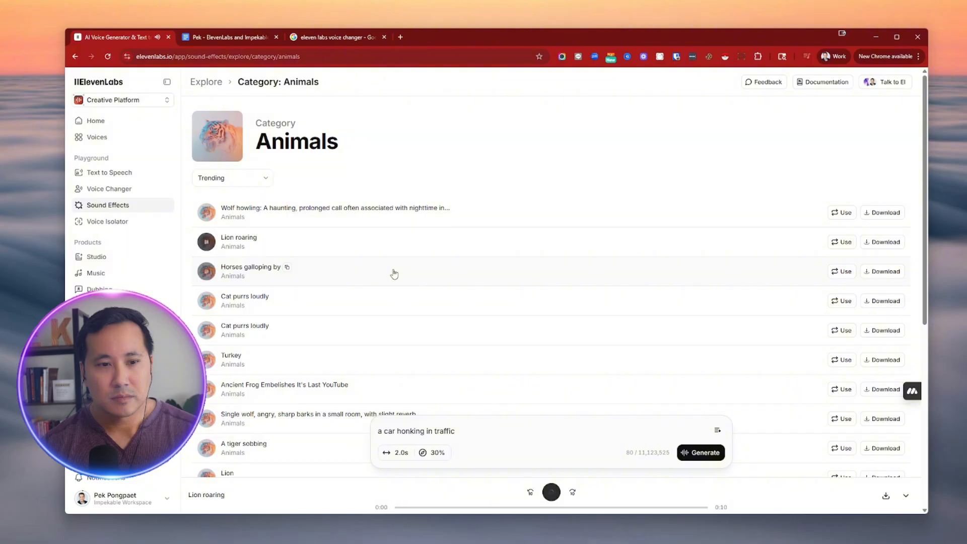
Preview the first cat purring sound and the first two sounds in the Booms category, and return to the Explore page.
{"action": "left_click", "coordinate": [381, 306]}
{"action": "left_click", "coordinate": [211, 83]}
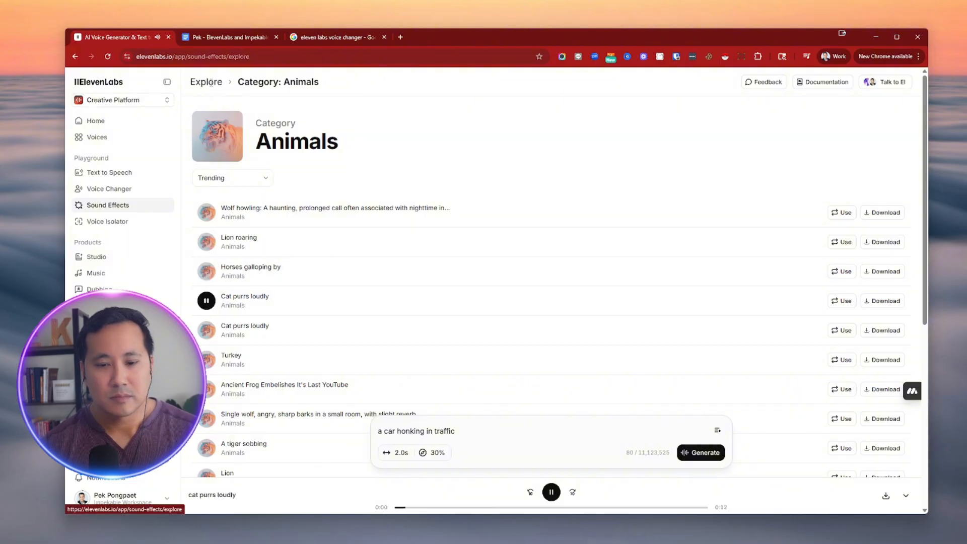
{"action": "left_click", "coordinate": [388, 151]}
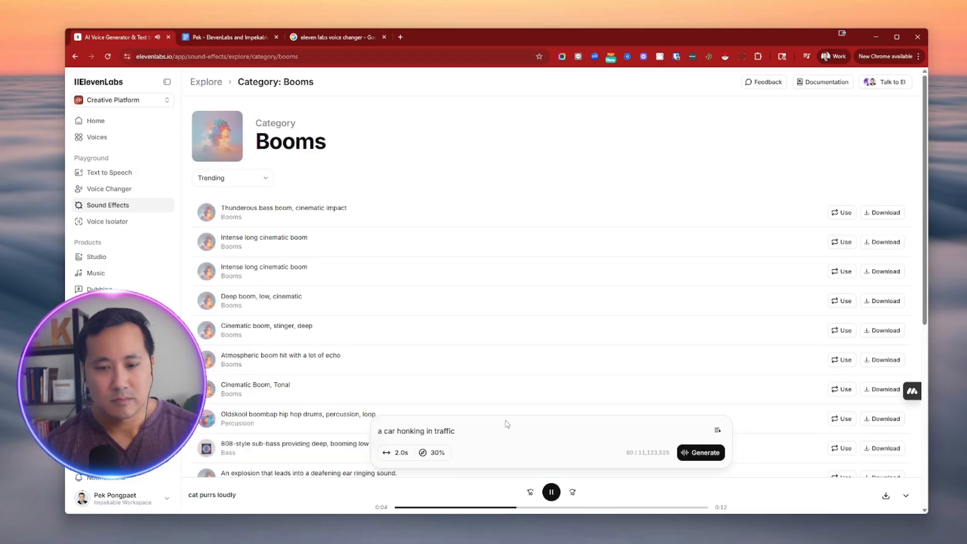
{"action": "left_click", "coordinate": [388, 223]}
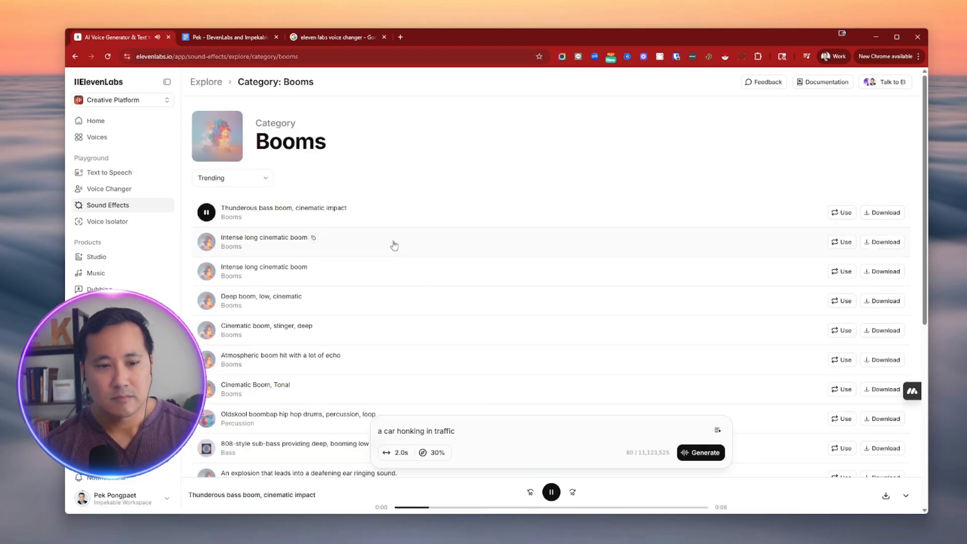
{"action": "left_click", "coordinate": [395, 244]}
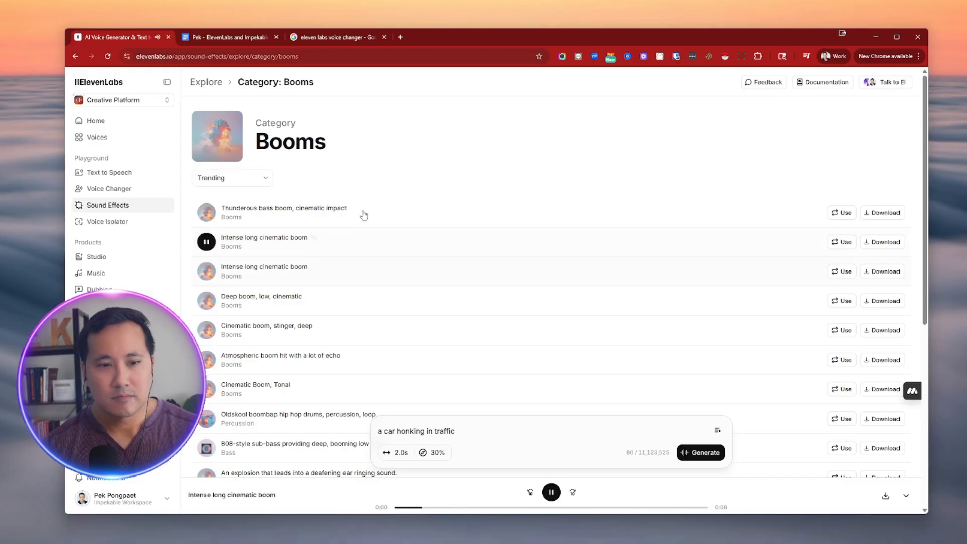
{"action": "left_click", "coordinate": [216, 89]}
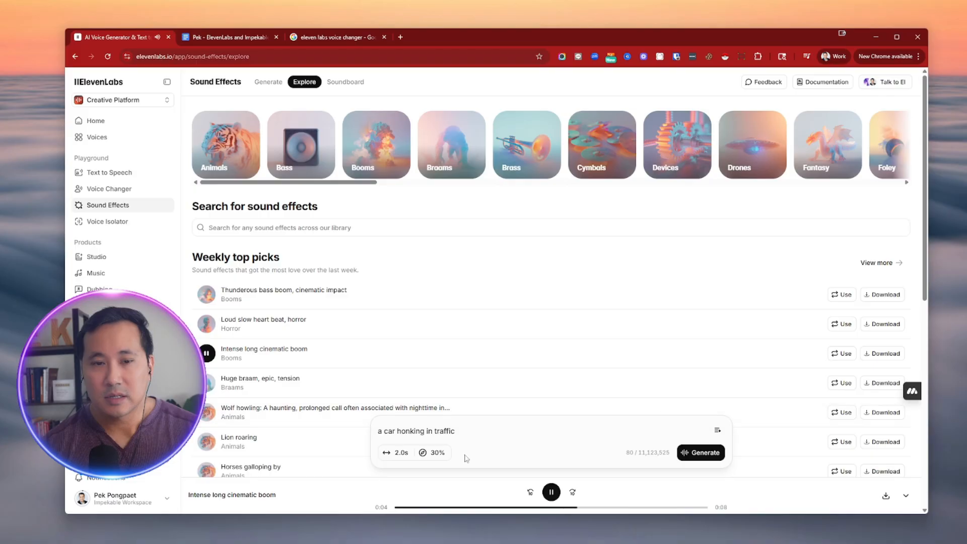
Replace the sound description with "a thunder storm", view the Prompt Influence setting, and generate the effect.
{"action": "left_click_drag", "start_coordinate": [483, 433], "coordinate": [345, 428]}
{"action": "key", "text": "BackSpace"}
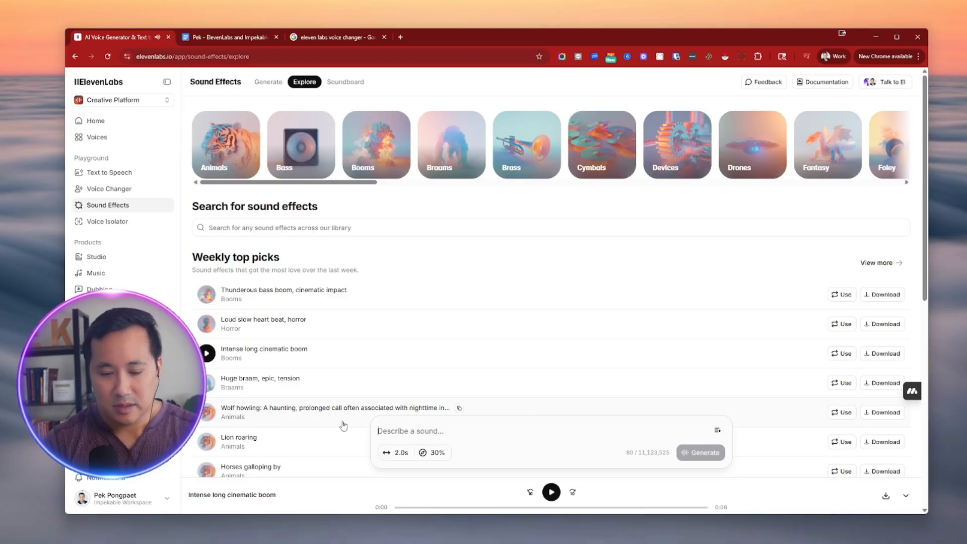
{"action": "type", "text": "a thunder storm"}
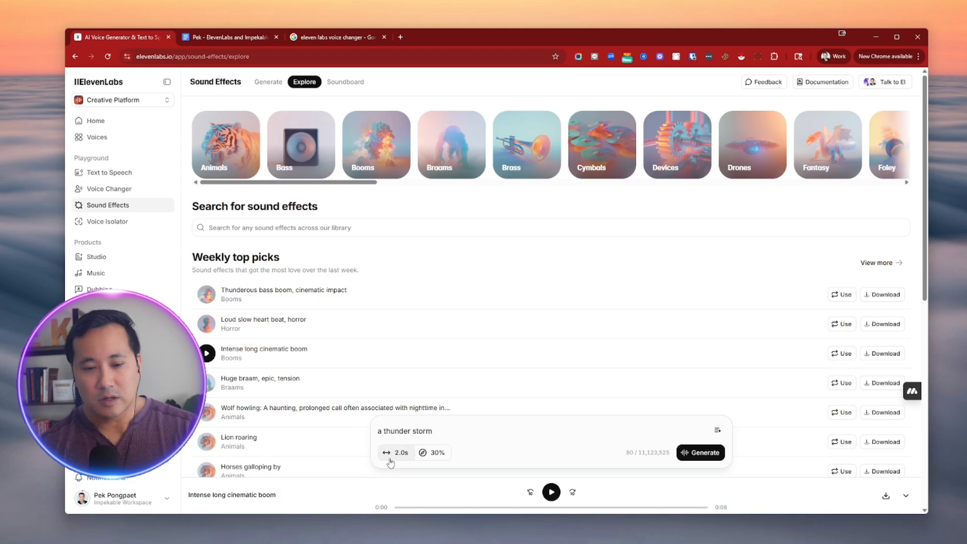
{"action": "left_click", "coordinate": [438, 457]}
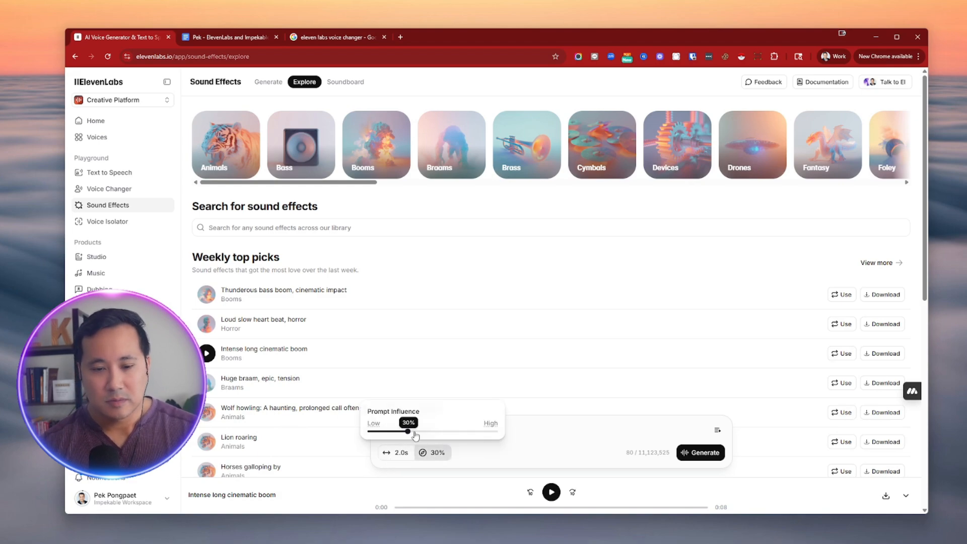
{"action": "left_click", "coordinate": [534, 453]}
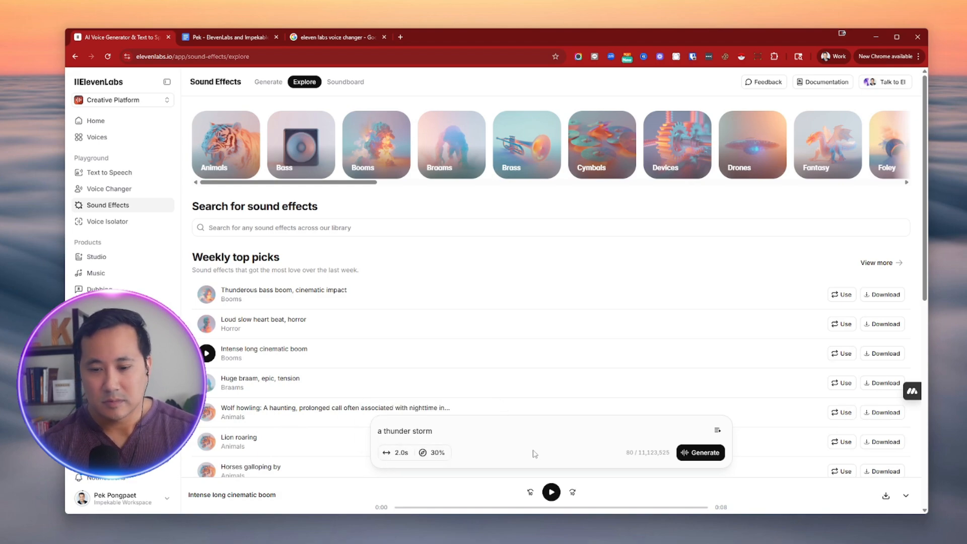
{"action": "left_click", "coordinate": [701, 454]}
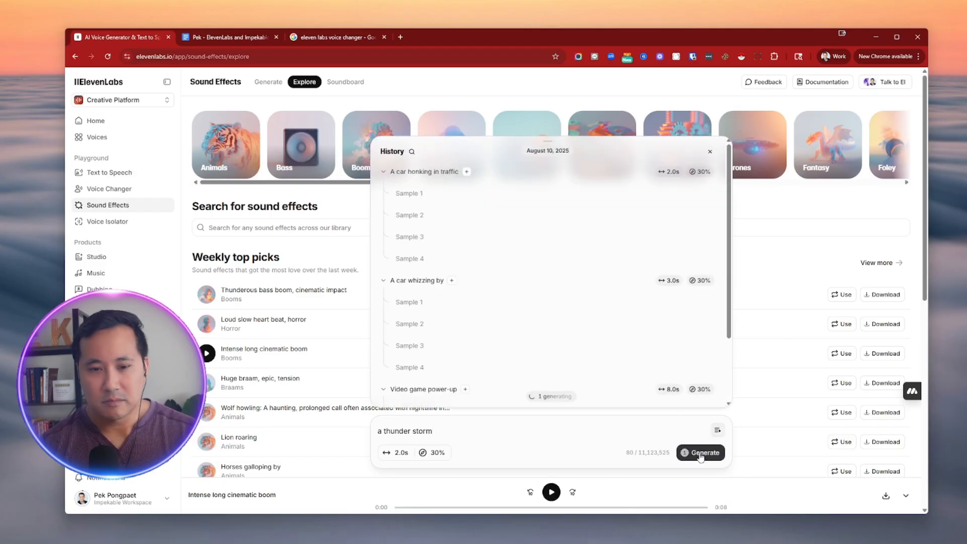
Collapse the older history entries and listen to the four generated thunder storm samples, replaying Sample 2.
{"action": "left_click", "coordinate": [384, 193]}
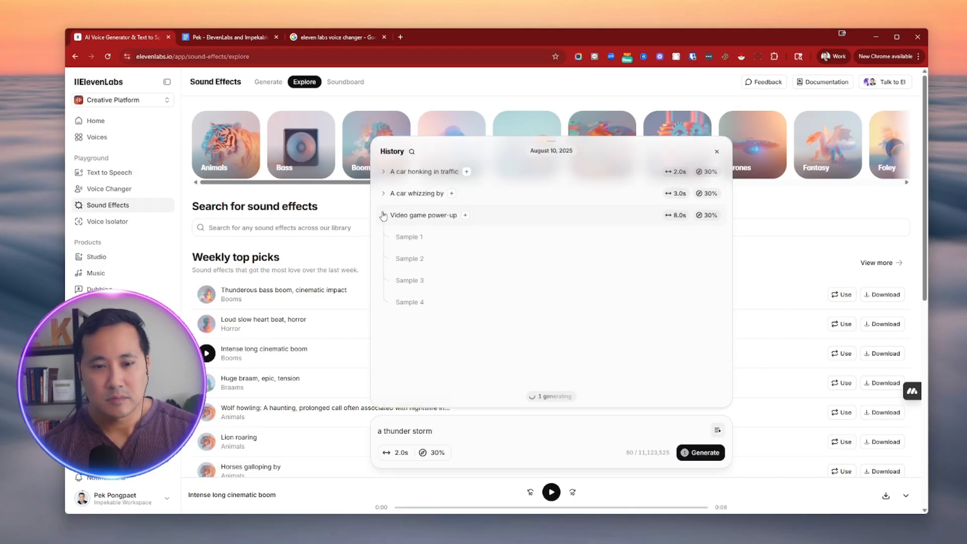
{"action": "left_click", "coordinate": [384, 216]}
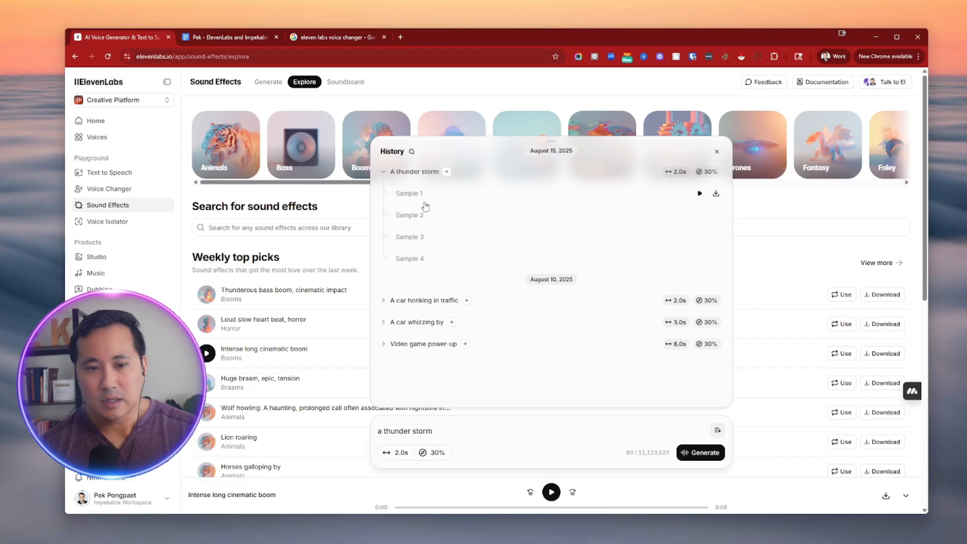
{"action": "left_click", "coordinate": [699, 193]}
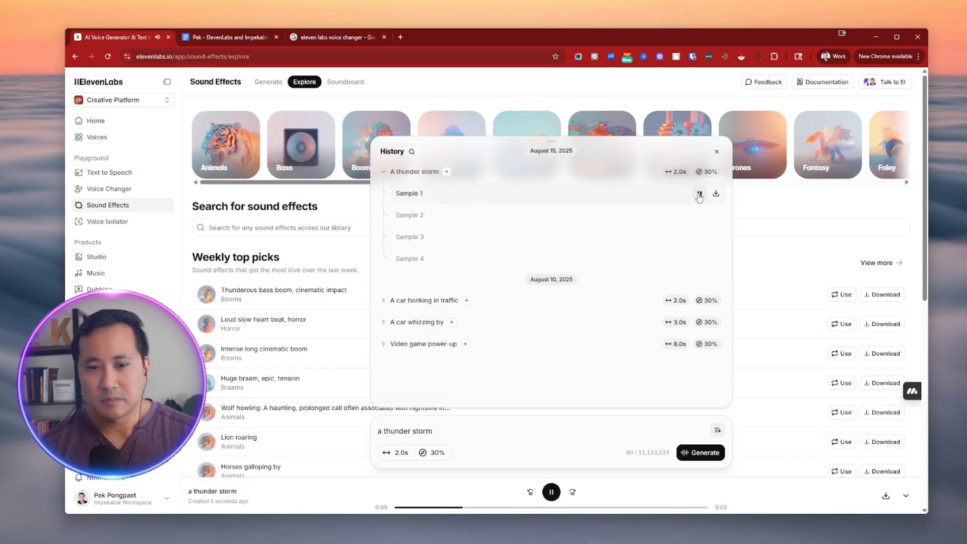
{"action": "left_click", "coordinate": [699, 216]}
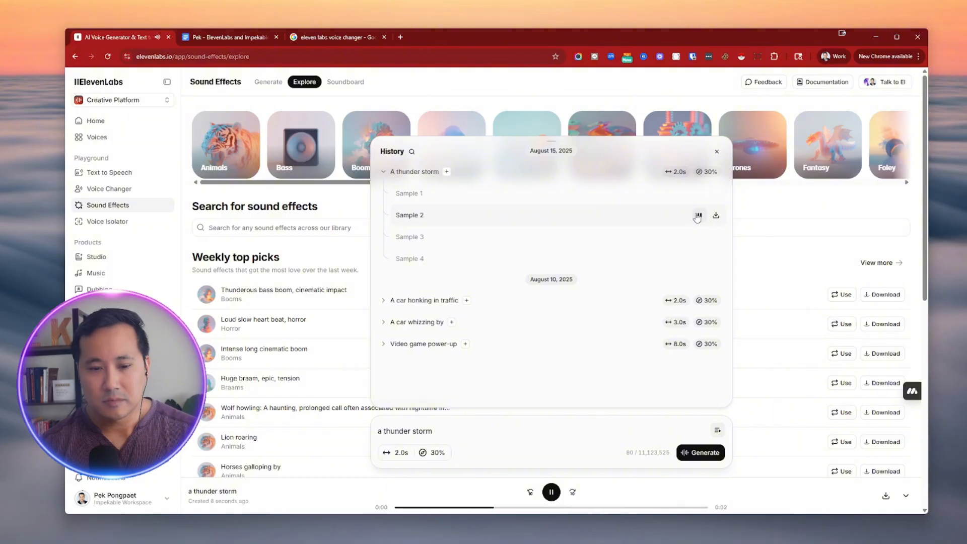
{"action": "left_click", "coordinate": [699, 236]}
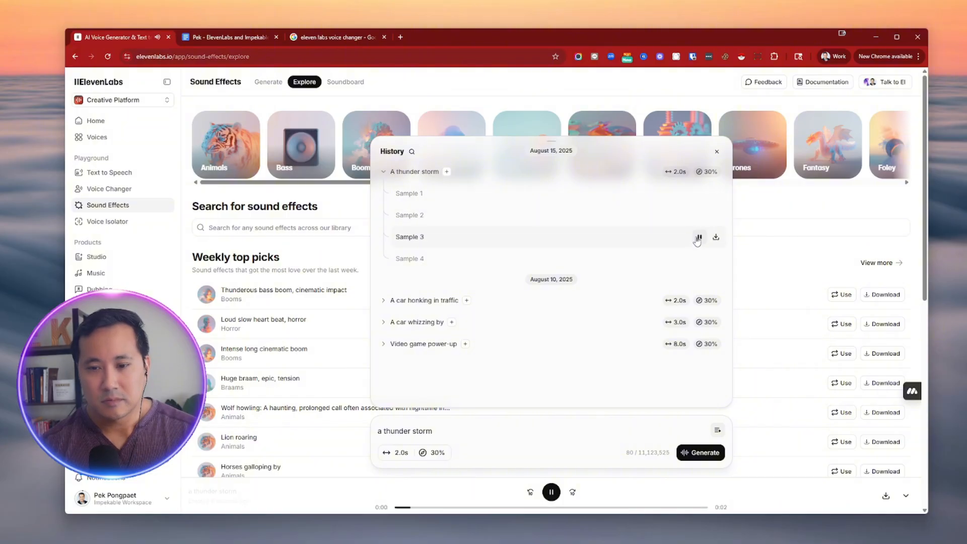
{"action": "left_click", "coordinate": [699, 258]}
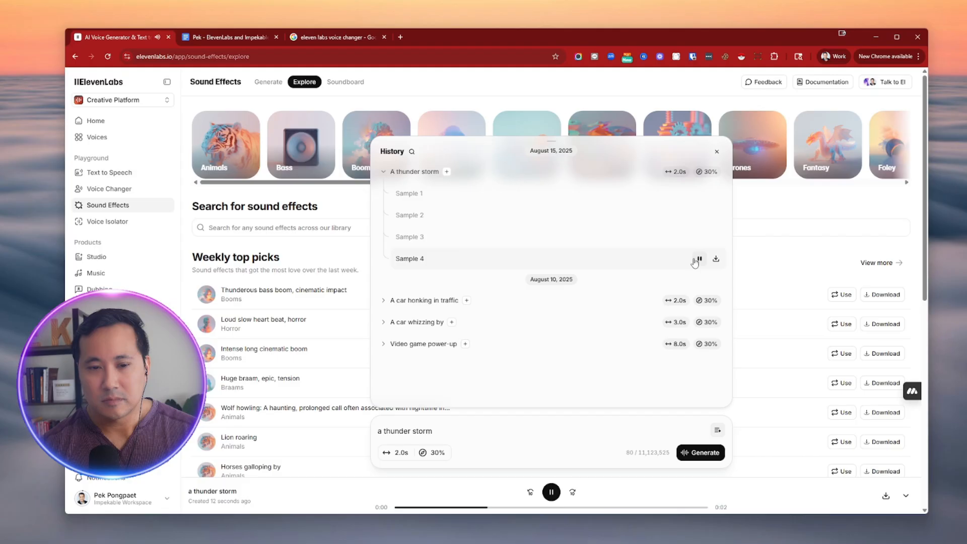
{"action": "left_click", "coordinate": [699, 215]}
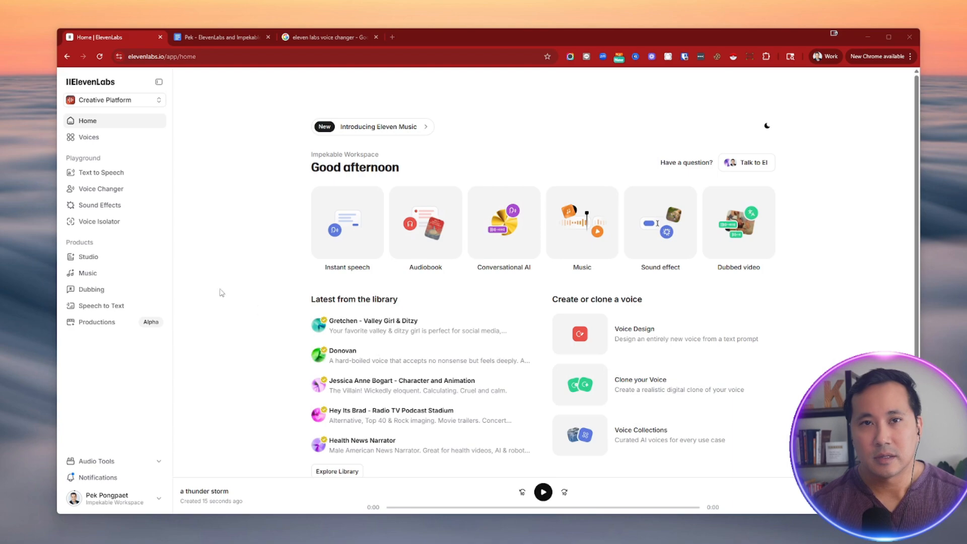
In Studio, view the audiobook creation options, and create a blank voiceover project before returning to the project list.
{"action": "left_click", "coordinate": [105, 265]}
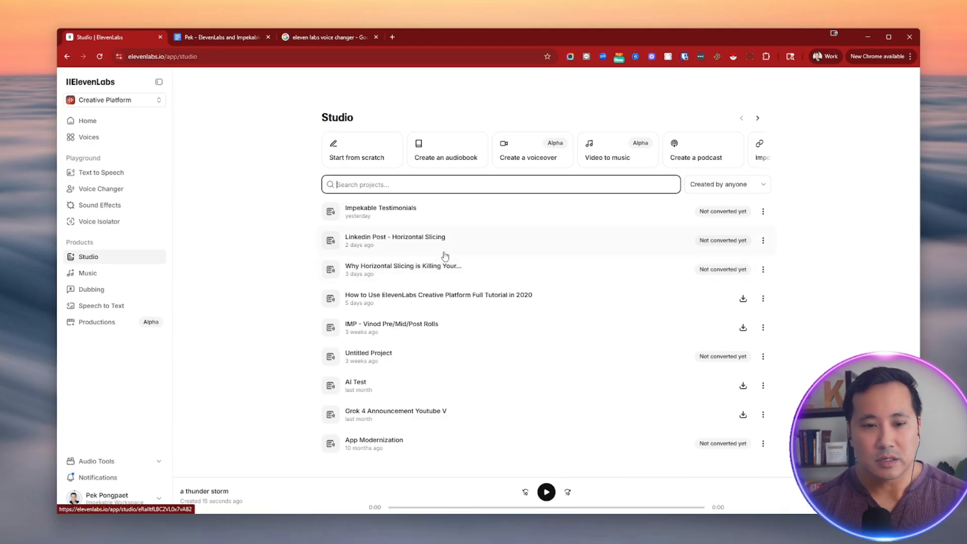
{"action": "left_click", "coordinate": [457, 162]}
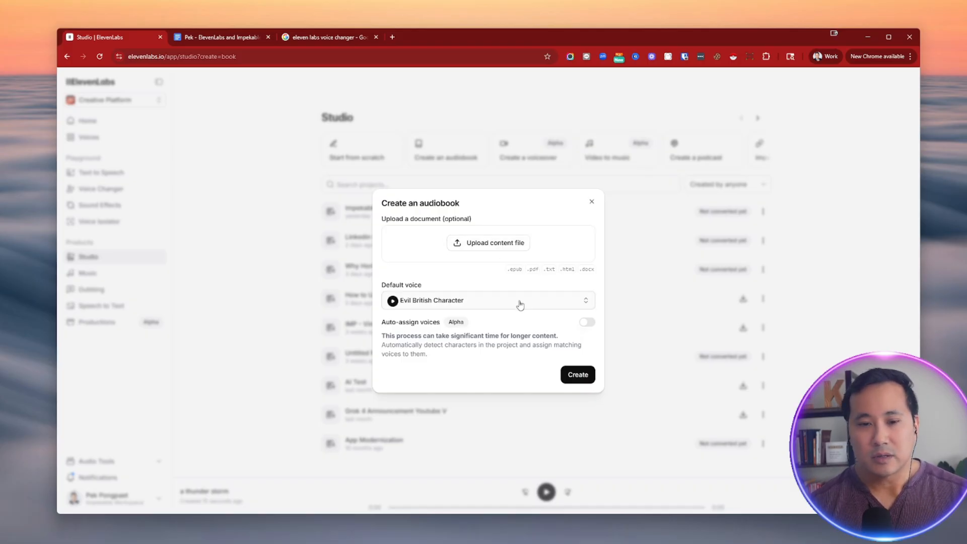
{"action": "left_click", "coordinate": [592, 201]}
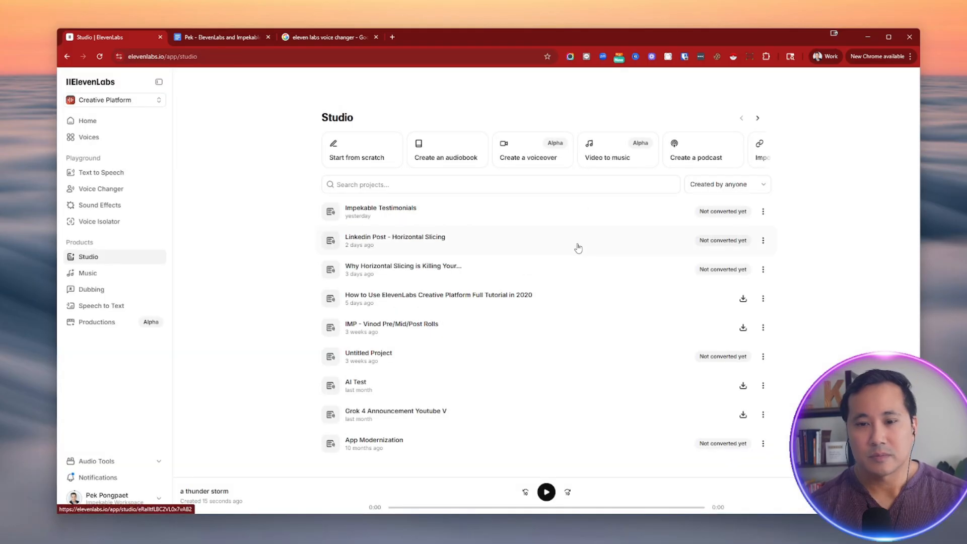
{"action": "left_click", "coordinate": [521, 158]}
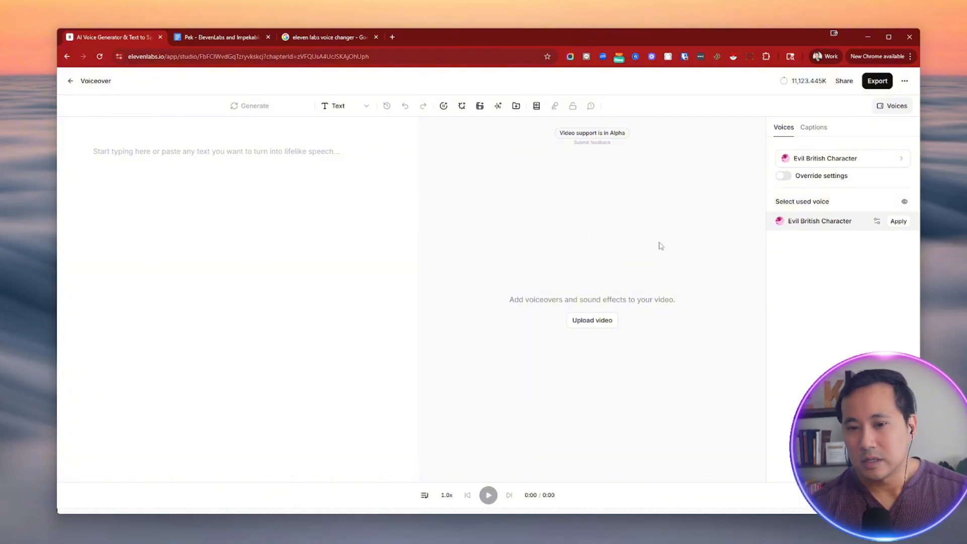
{"action": "left_click", "coordinate": [71, 80]}
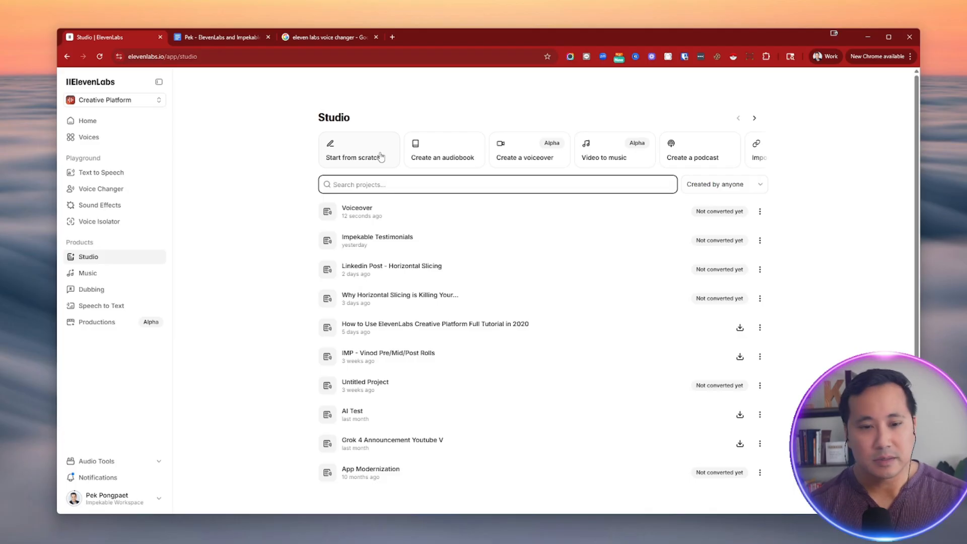
Open the Impekable Testimonials project, generate and play the first paragraph, and lock it against changes.
{"action": "left_click", "coordinate": [465, 248]}
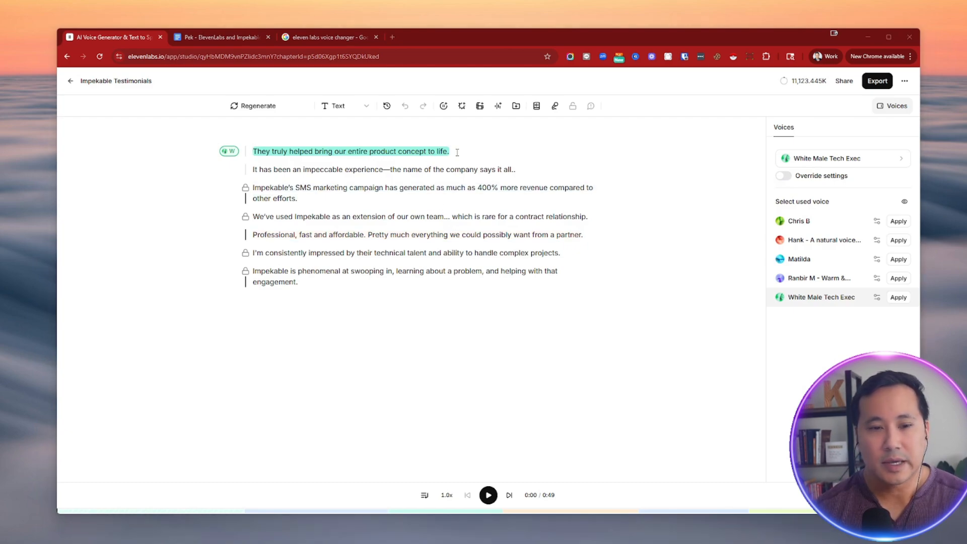
{"action": "left_click", "coordinate": [357, 151]}
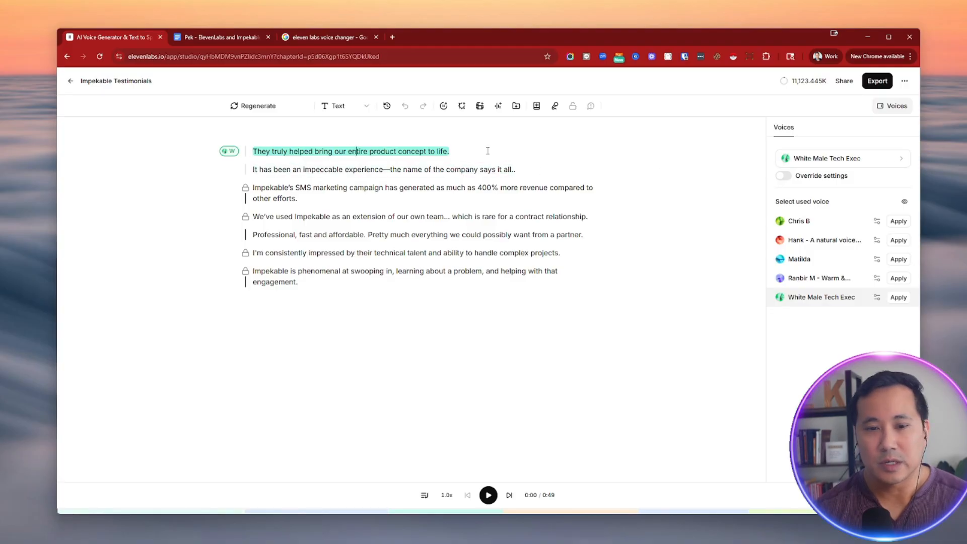
{"action": "left_click_drag", "start_coordinate": [471, 152], "coordinate": [252, 151]}
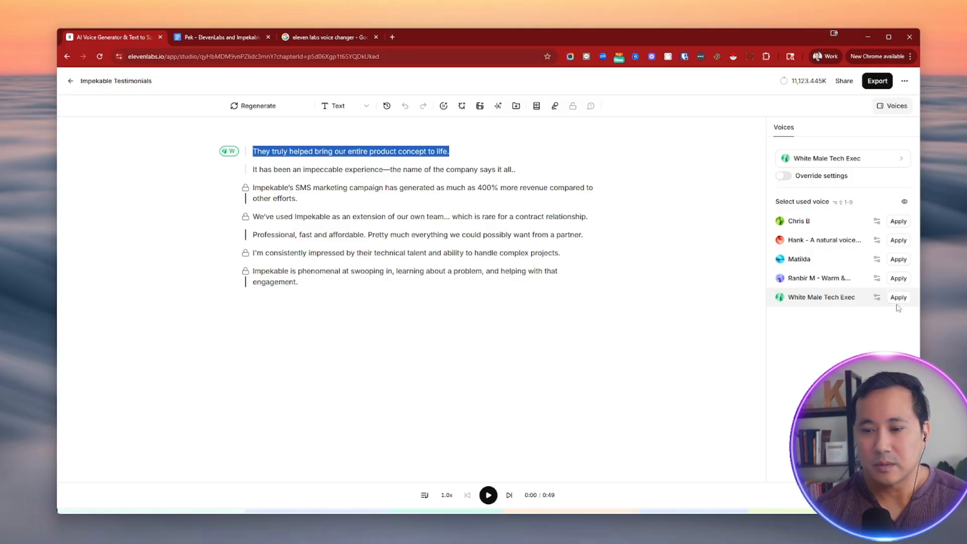
{"action": "left_click", "coordinate": [464, 151]}
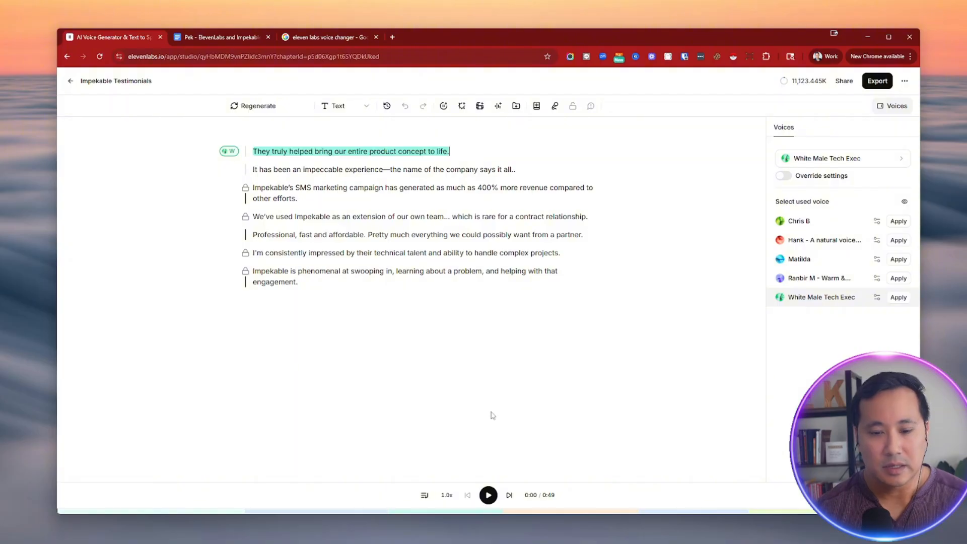
{"action": "left_click", "coordinate": [487, 496]}
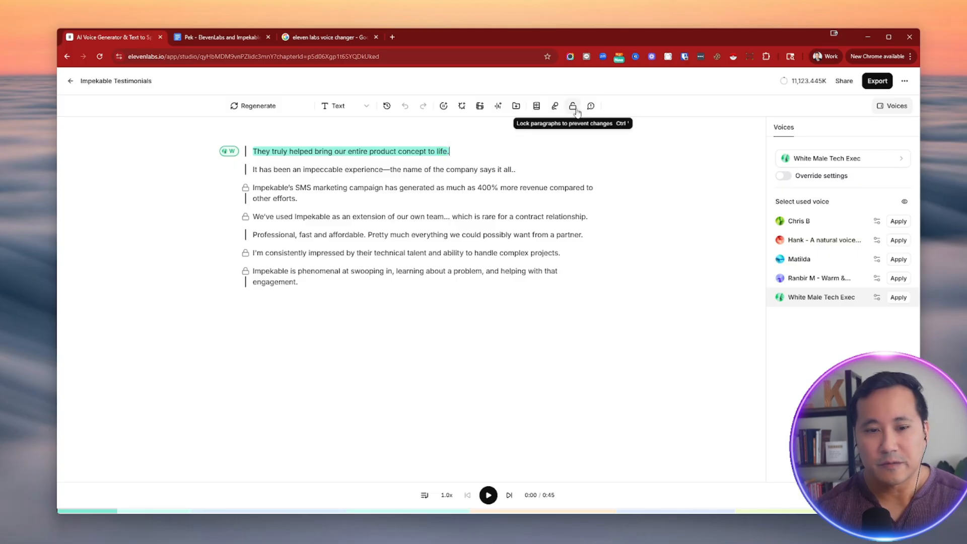
{"action": "left_click", "coordinate": [577, 111]}
Apply the Chris B voice to the second testimonial paragraph, generate and play it, and lock the paragraph.
{"action": "left_click", "coordinate": [532, 170]}
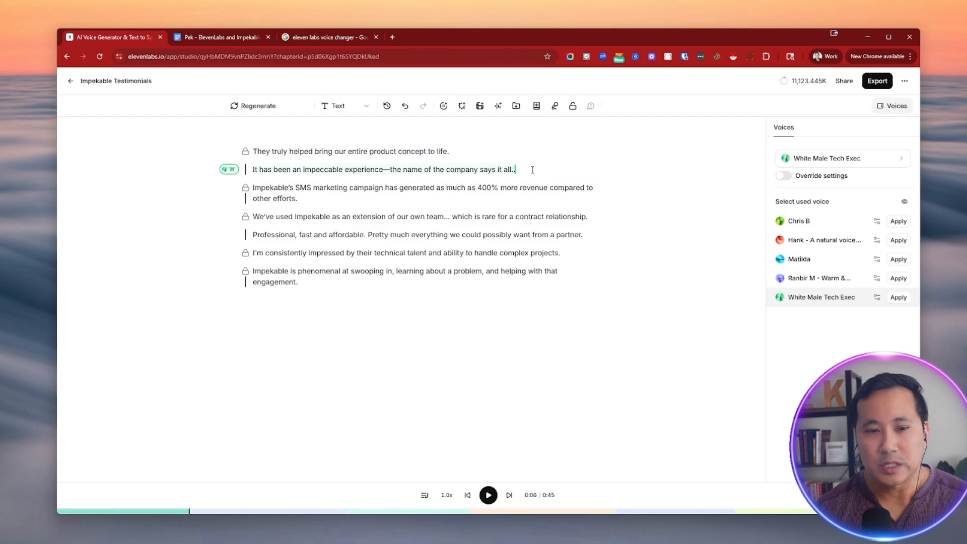
{"action": "left_click", "coordinate": [272, 170]}
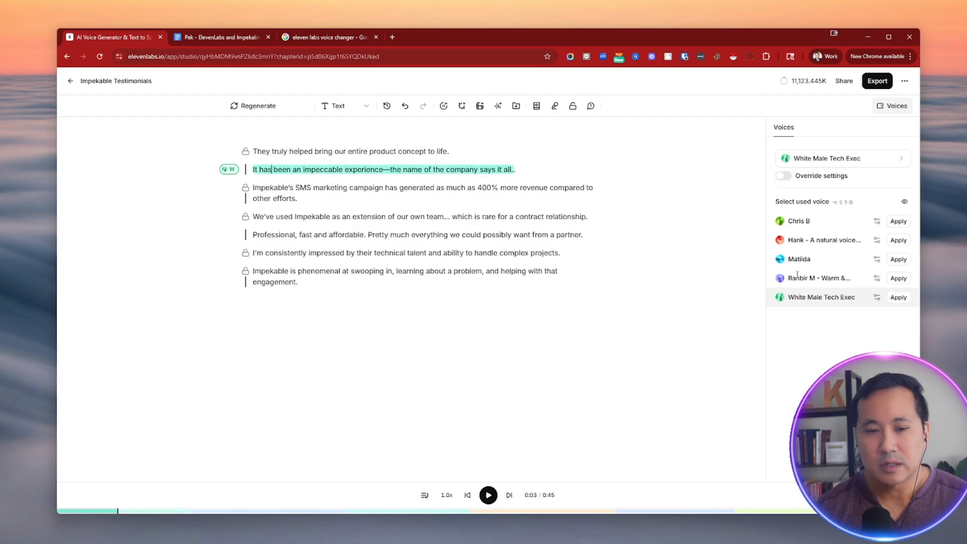
{"action": "left_click", "coordinate": [899, 221]}
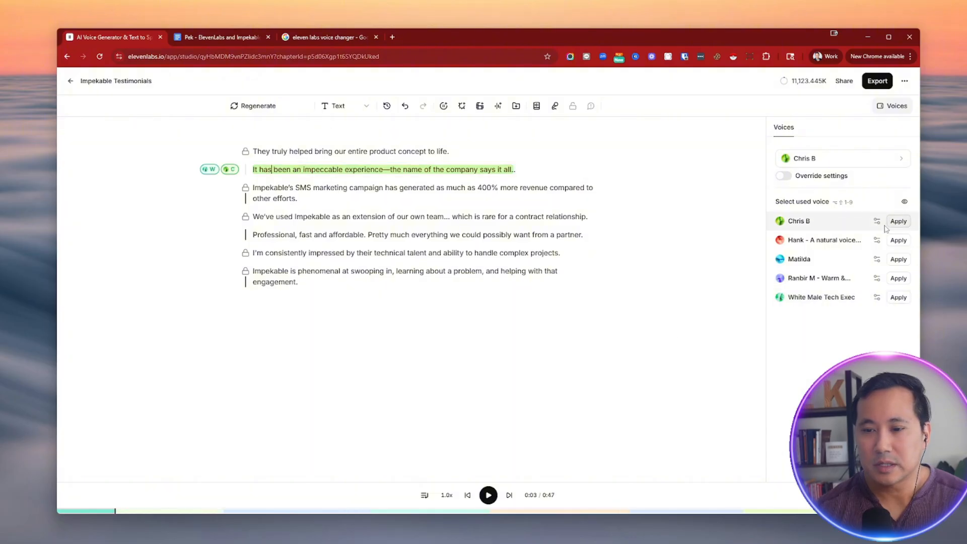
{"action": "left_click", "coordinate": [488, 496]}
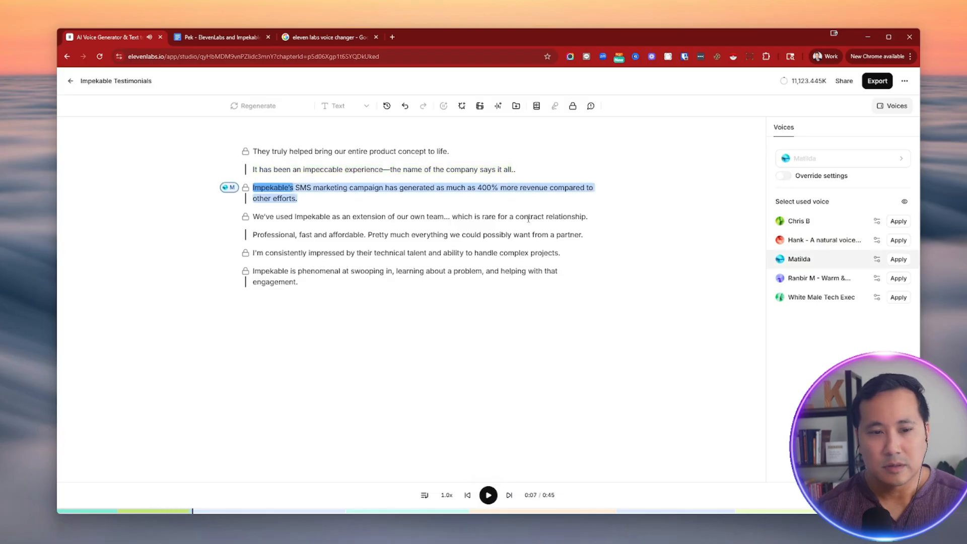
{"action": "left_click", "coordinate": [534, 172]}
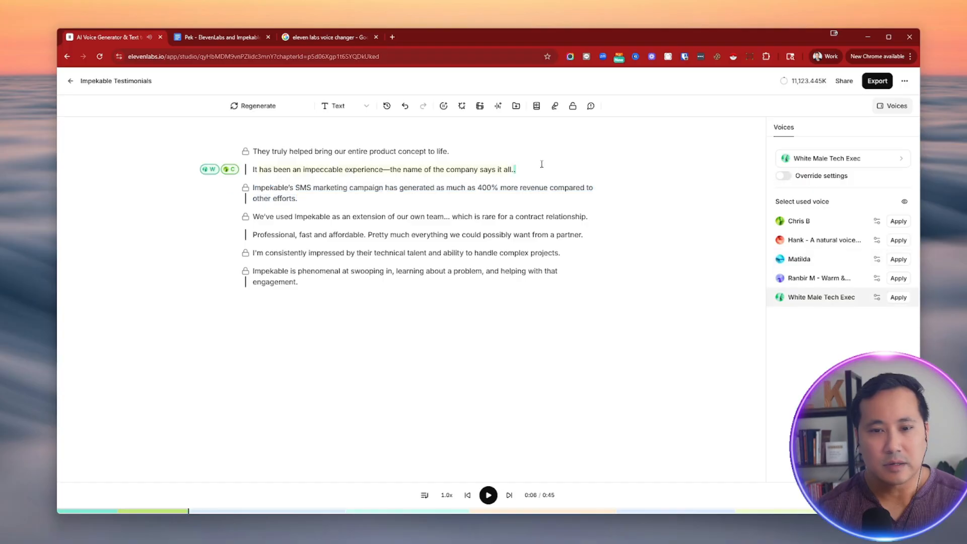
{"action": "left_click", "coordinate": [574, 107]}
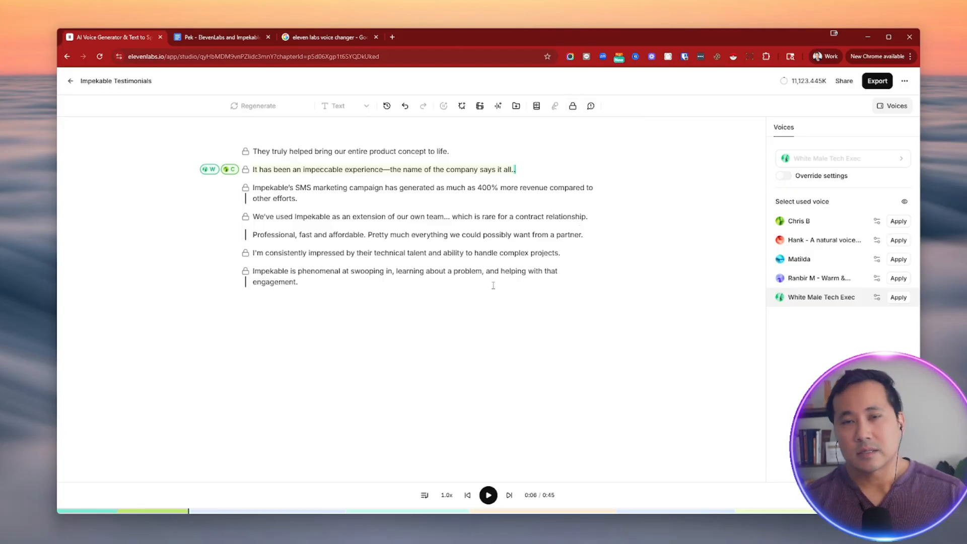
Return to the Studio project list and reopen the Impekable Testimonials project.
{"action": "left_click", "coordinate": [70, 81]}
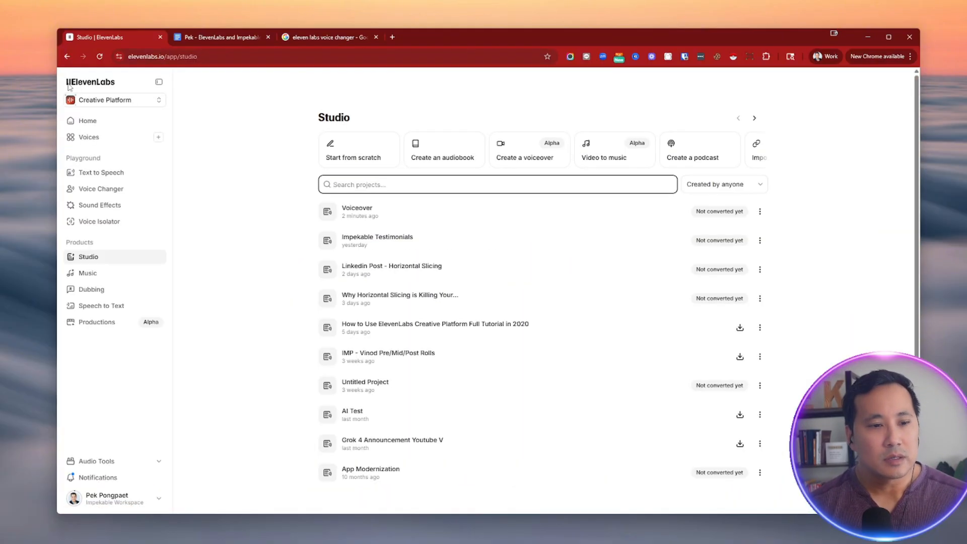
{"action": "left_click", "coordinate": [502, 248]}
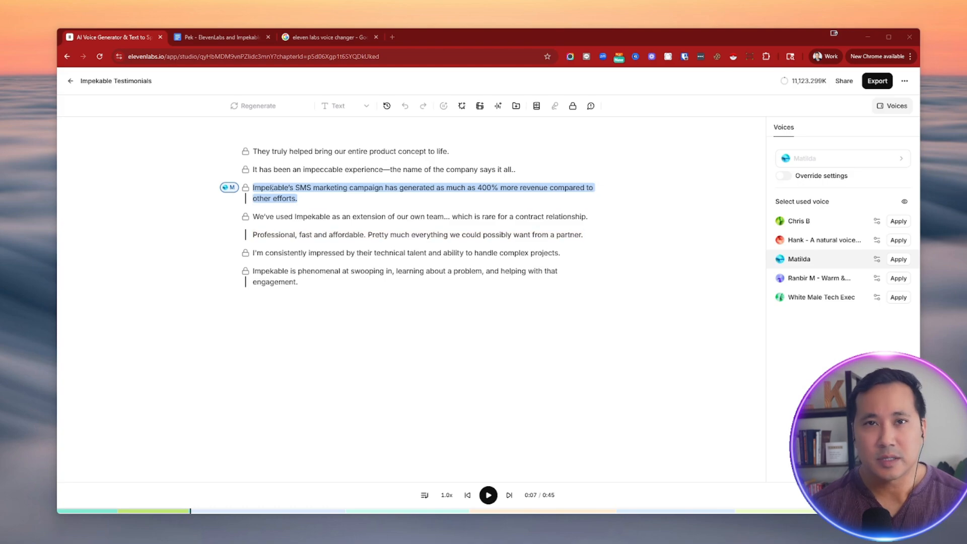
Draft a pronunciation rule for "Impekable" in the fourth testimonial with the alias "impeccable", and close it without saving.
{"action": "double_click", "coordinate": [272, 187]}
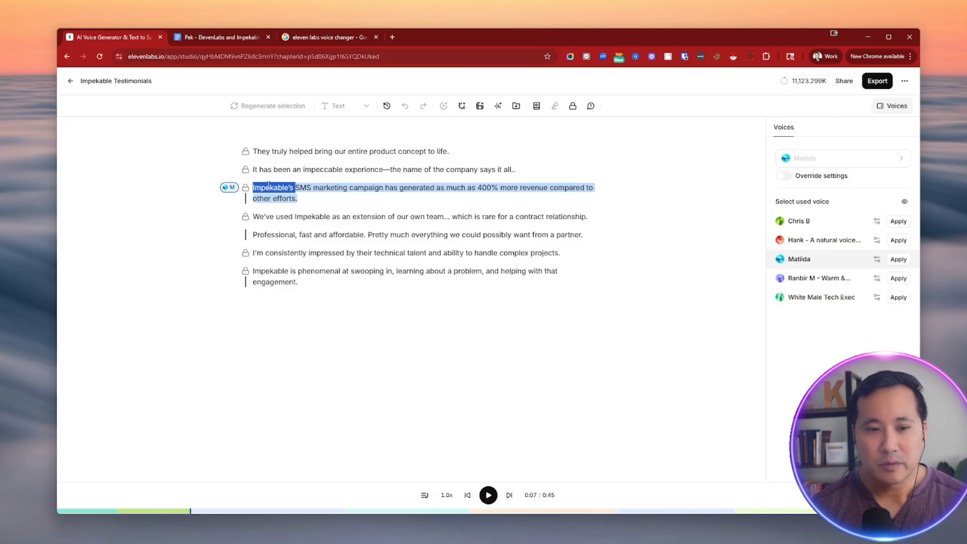
{"action": "triple_click", "coordinate": [308, 214]}
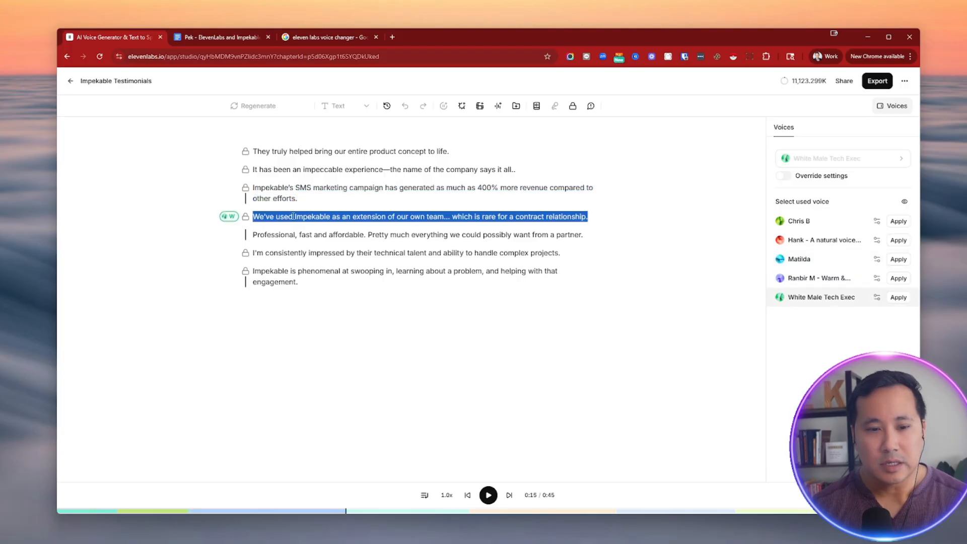
{"action": "left_click_drag", "start_coordinate": [292, 217], "coordinate": [331, 217]}
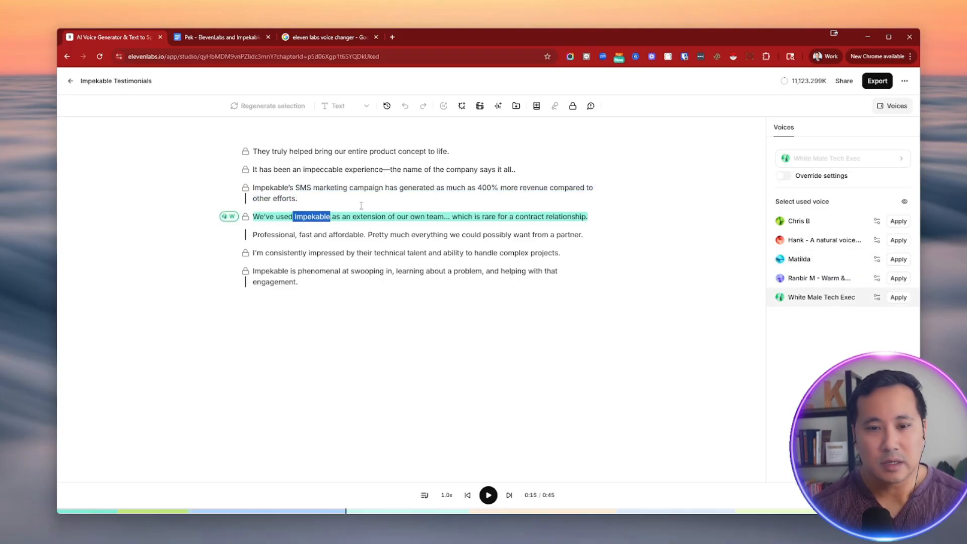
{"action": "left_click", "coordinate": [537, 107]}
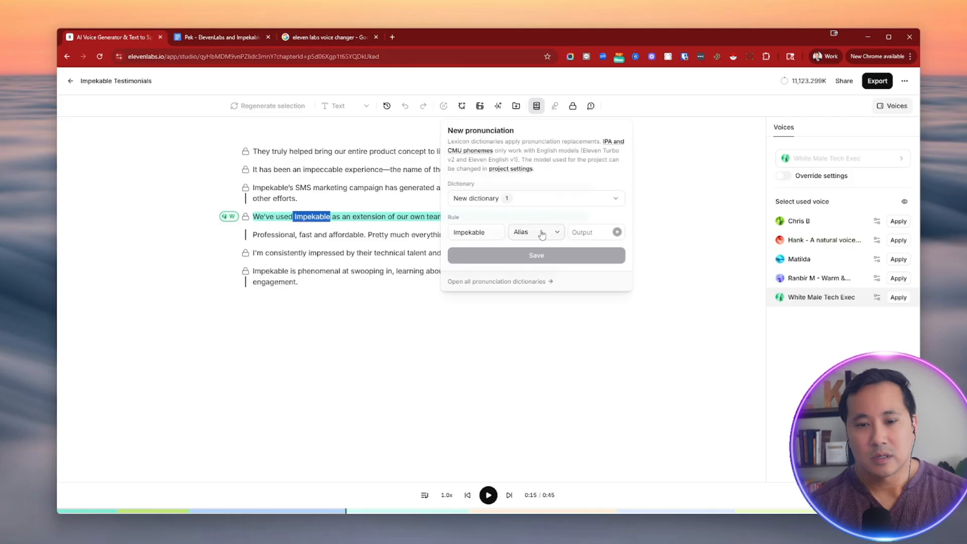
{"action": "left_click", "coordinate": [595, 232]}
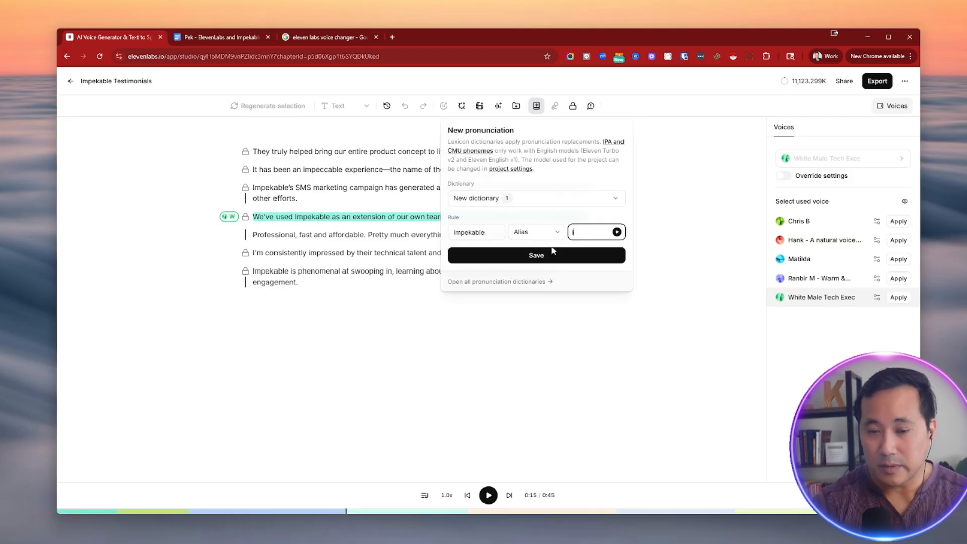
{"action": "type", "text": "impeccable"}
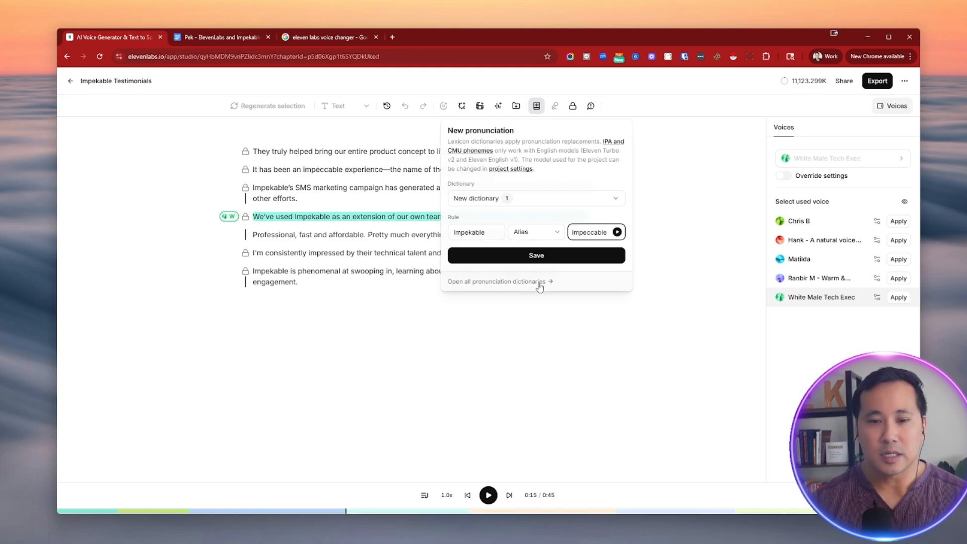
{"action": "left_click", "coordinate": [680, 208]}
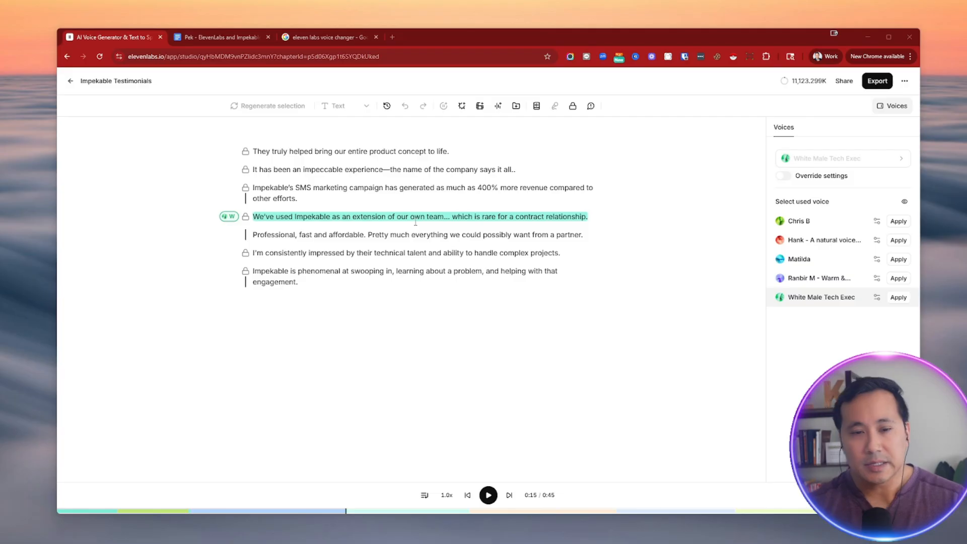
{"action": "left_click", "coordinate": [388, 111]}
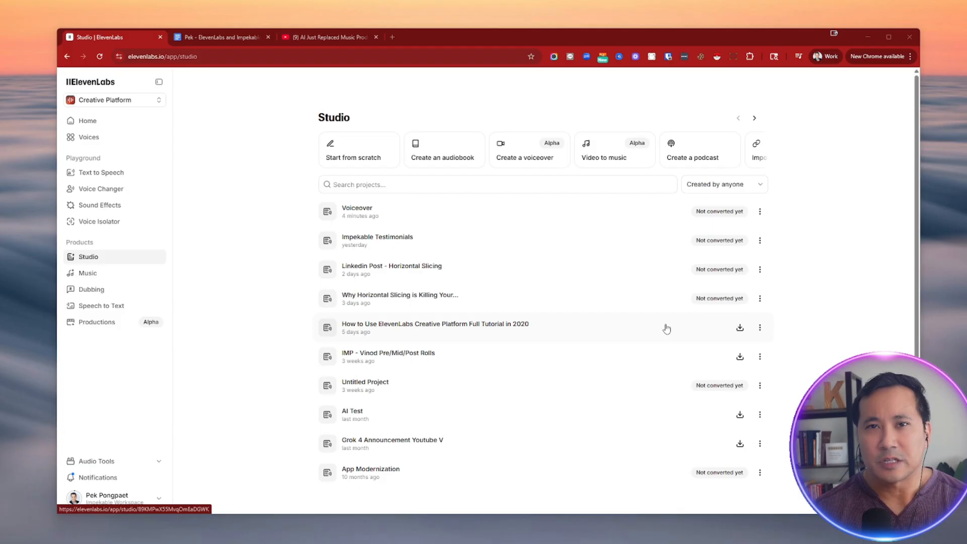
Start a new dub named "AI Just Replaced a Music Producer (in Spanish)" with English as source language and Spanish as target.
{"action": "left_click", "coordinate": [120, 292]}
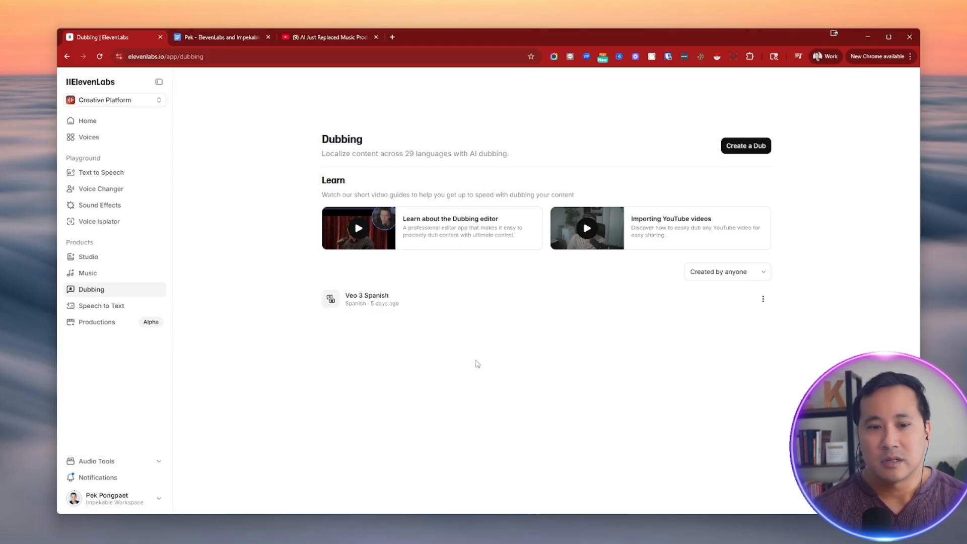
{"action": "left_click", "coordinate": [743, 147]}
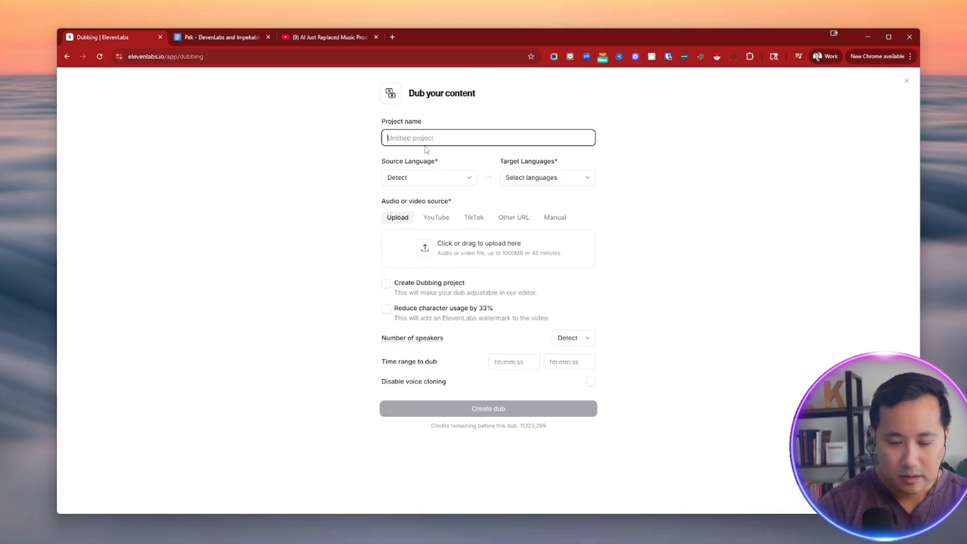
{"action": "type", "text": "AI Just Replaced a Music Producer (in Spanish)"}
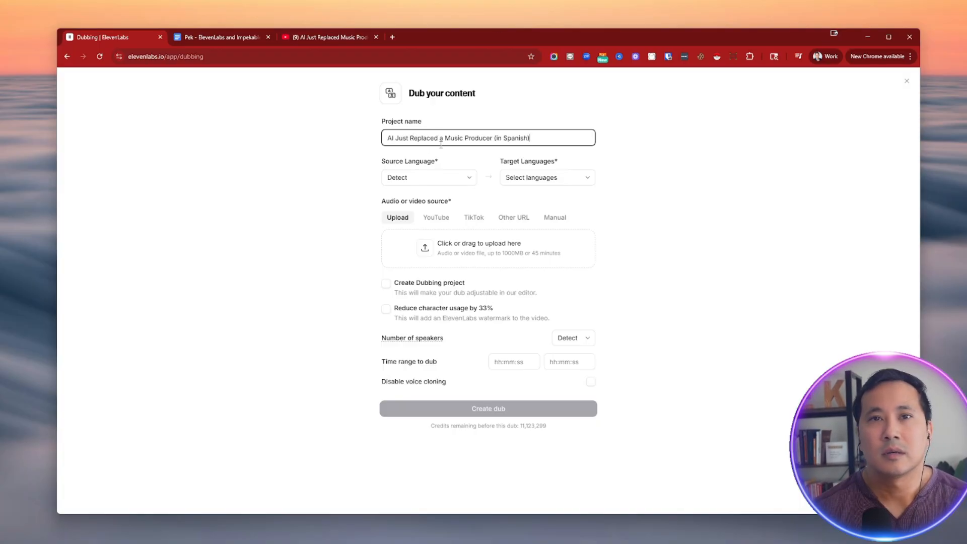
{"action": "left_click", "coordinate": [454, 180]}
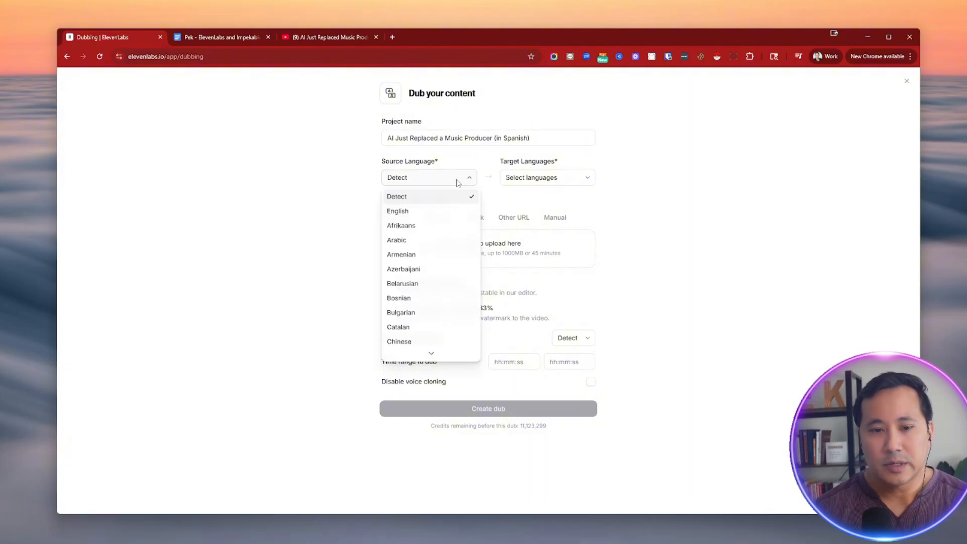
{"action": "left_click", "coordinate": [451, 210]}
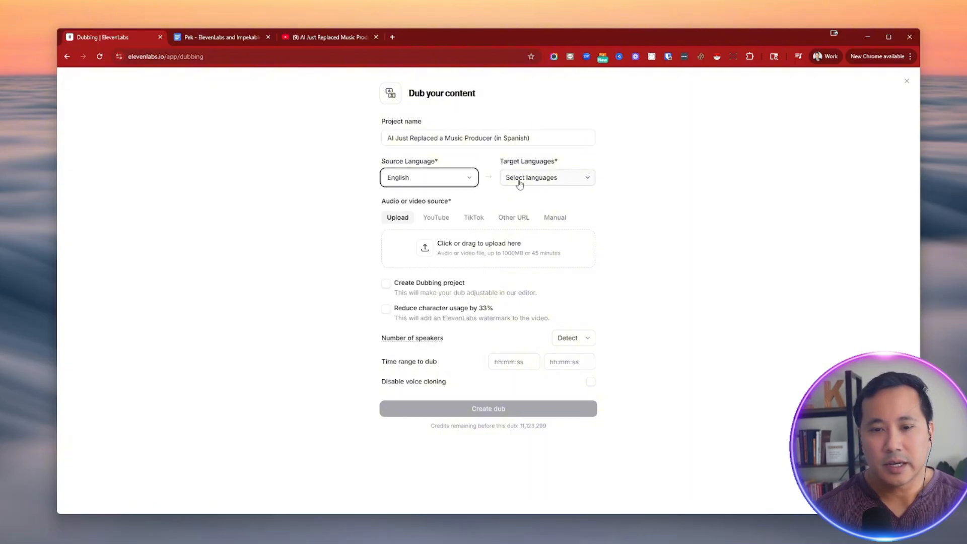
{"action": "left_click", "coordinate": [544, 176]}
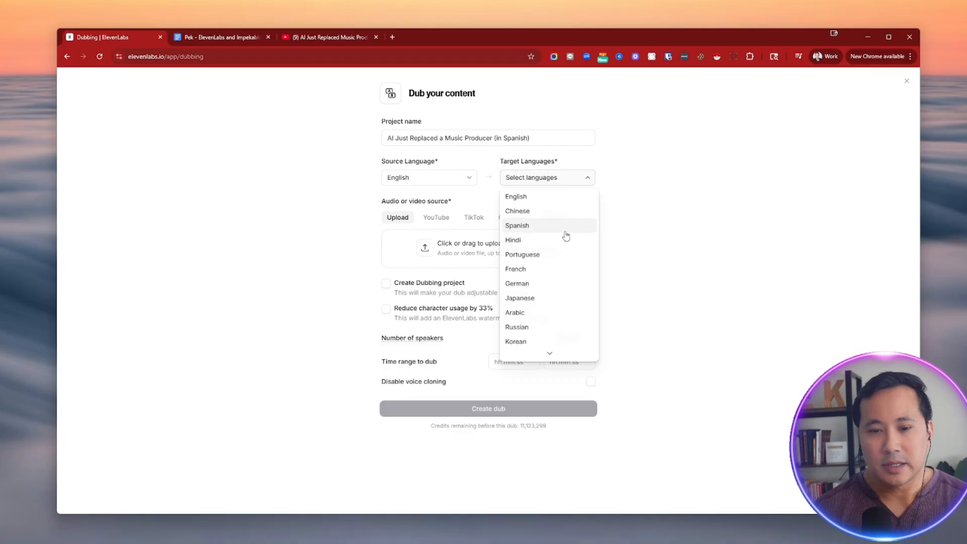
{"action": "left_click", "coordinate": [565, 235]}
{"action": "left_click", "coordinate": [665, 222]}
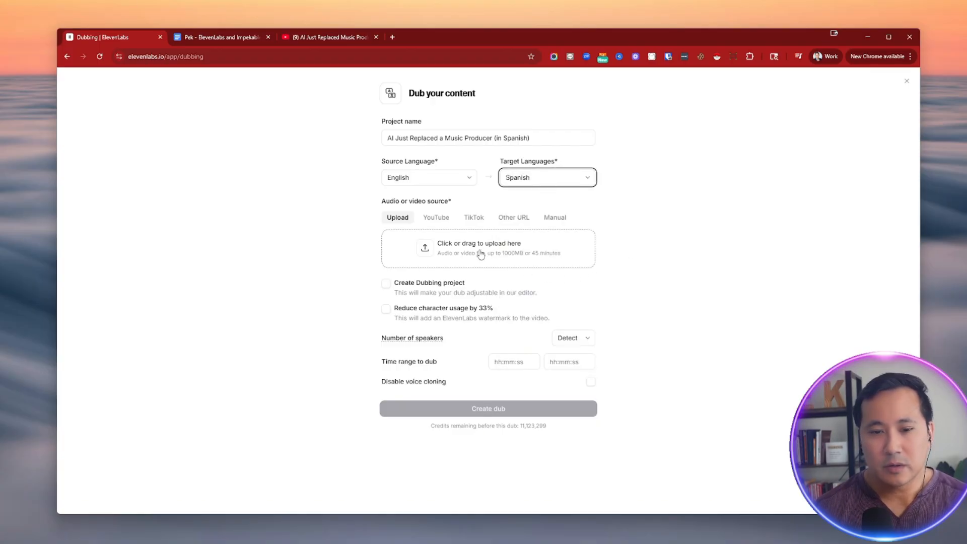
{"action": "left_click", "coordinate": [437, 220]}
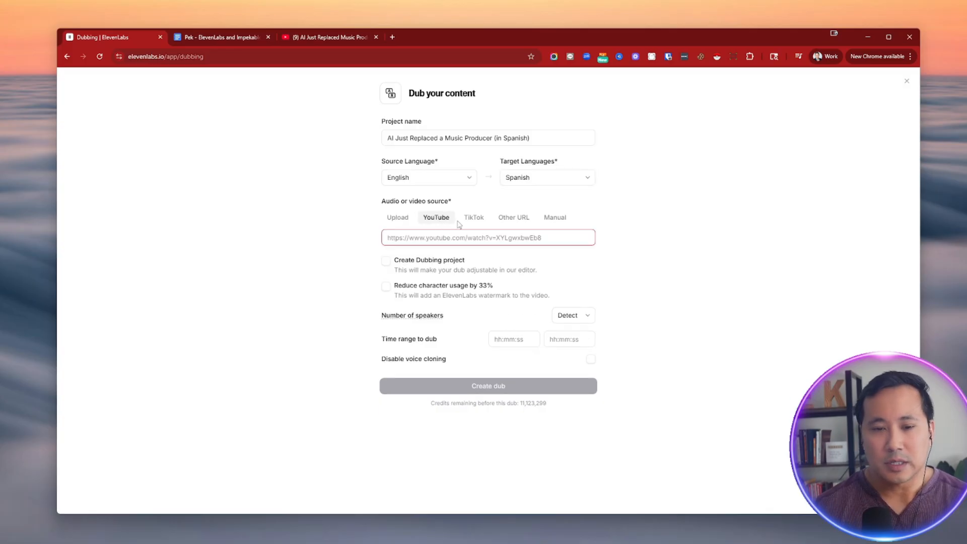
{"action": "left_click", "coordinate": [455, 239]}
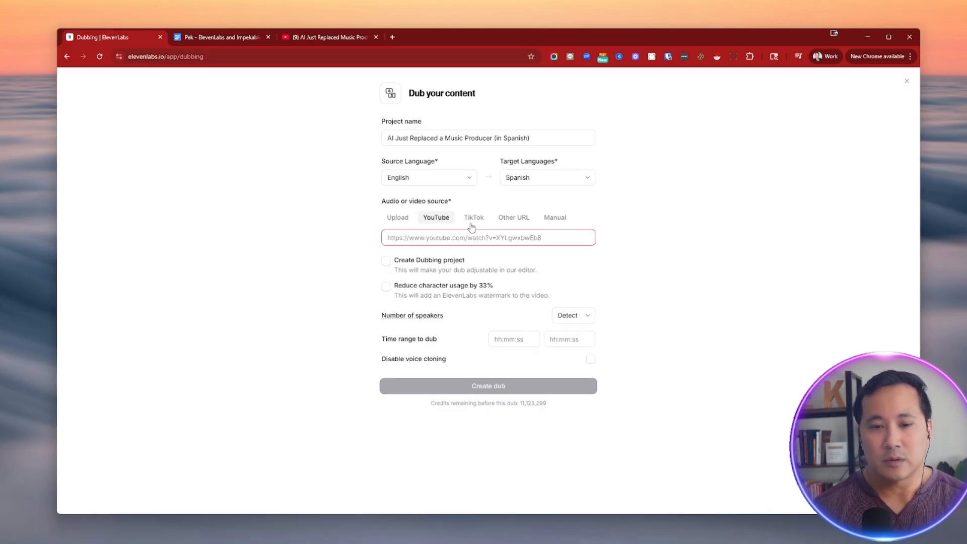
{"action": "left_click", "coordinate": [328, 43]}
{"action": "left_click", "coordinate": [352, 56]}
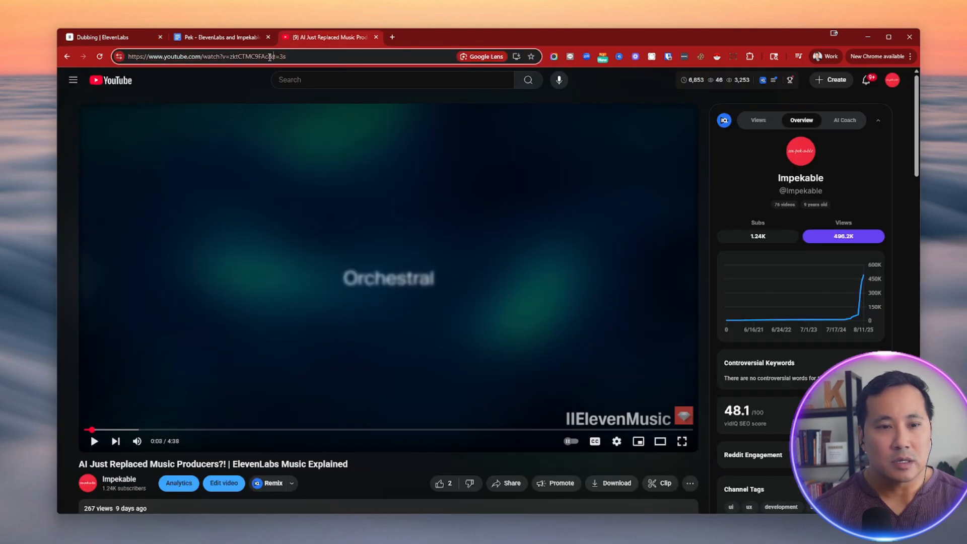
{"action": "left_click_drag", "start_coordinate": [271, 56], "coordinate": [90, 53]}
{"action": "key", "text": "ctrl+c"}
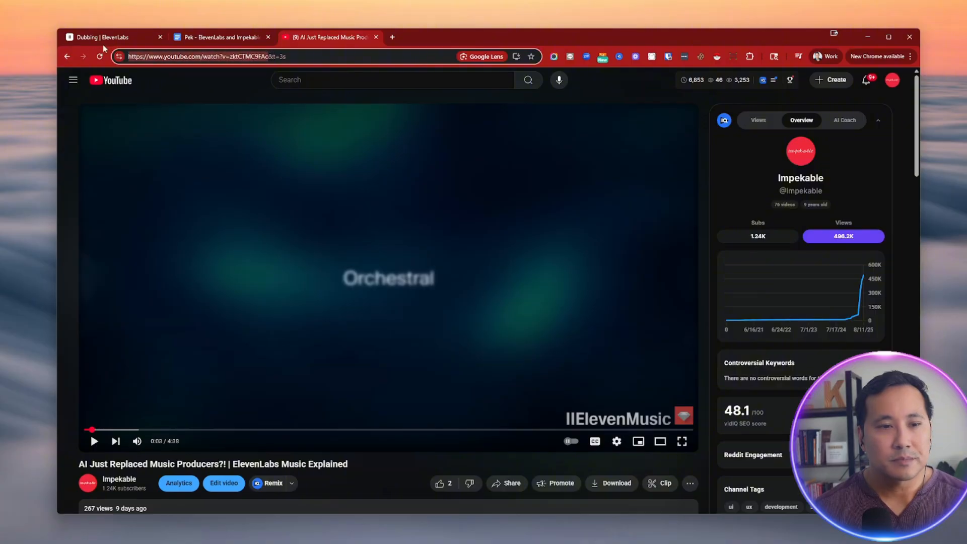
{"action": "left_click", "coordinate": [108, 40]}
{"action": "left_click", "coordinate": [391, 240]}
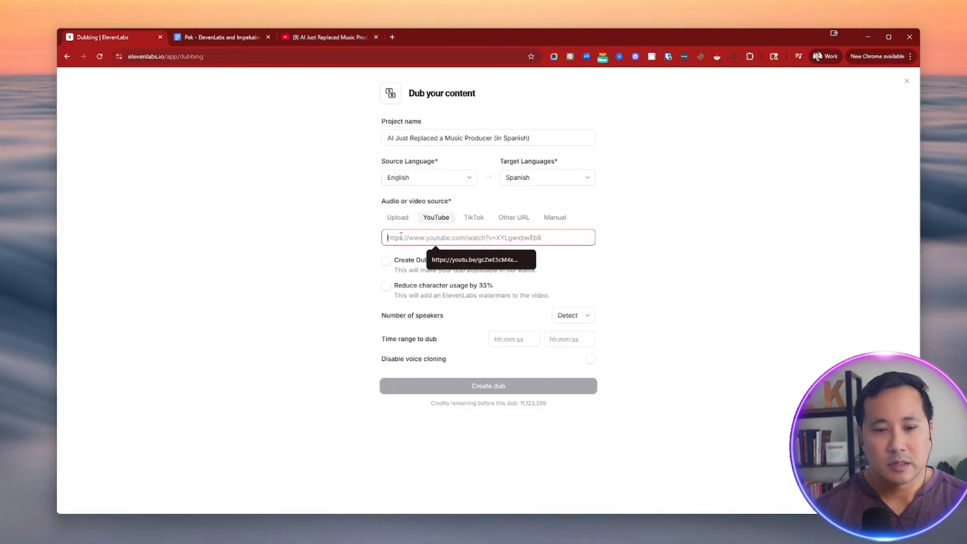
{"action": "key", "text": "ctrl+v"}
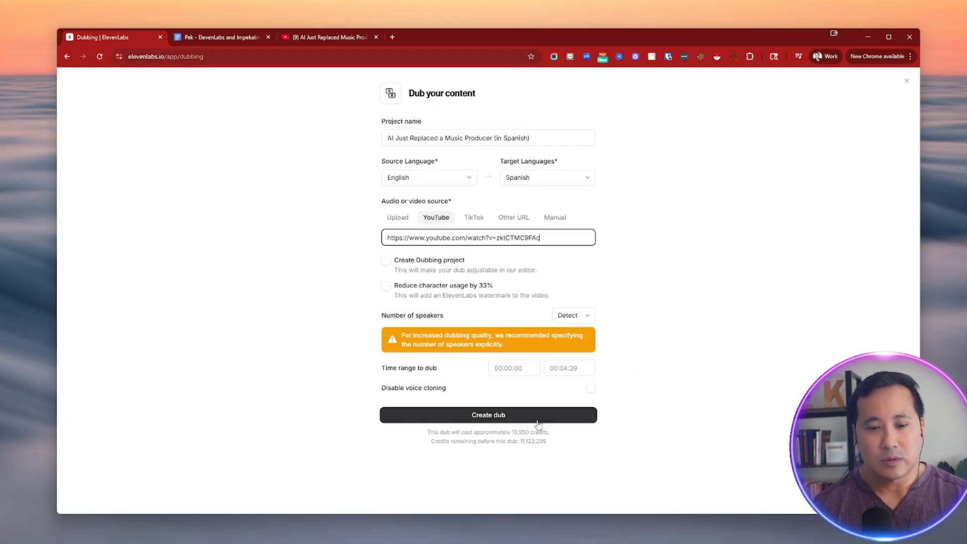
{"action": "left_click", "coordinate": [564, 425]}
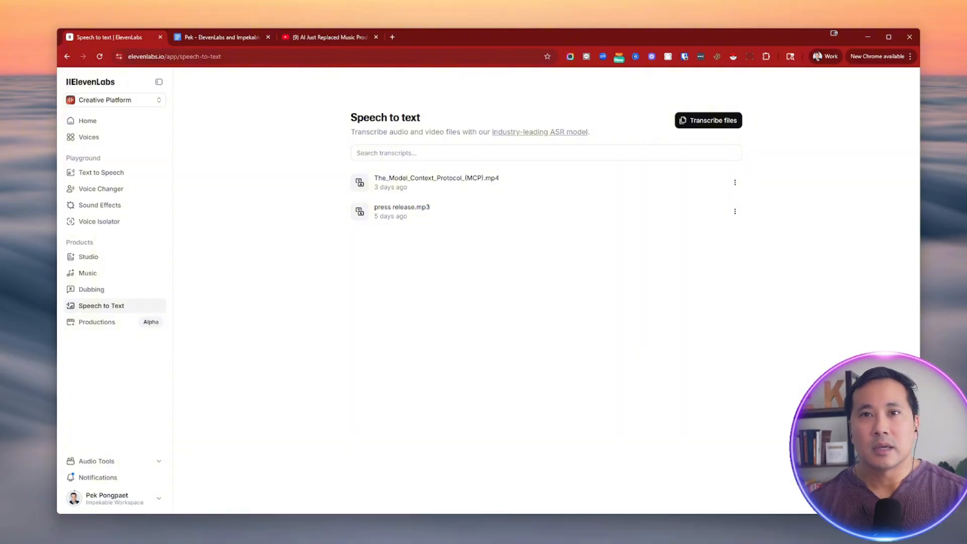
In Speech to Text, review the file transcription options, close them, and open The_Model_Context_Protocol_(MCP).mp4 transcript.
{"action": "left_click", "coordinate": [696, 130]}
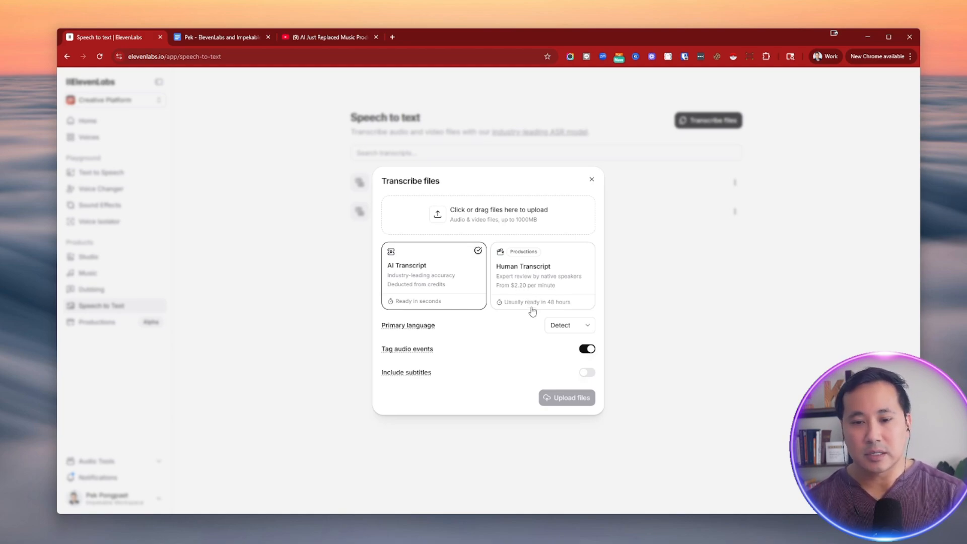
{"action": "left_click", "coordinate": [592, 180]}
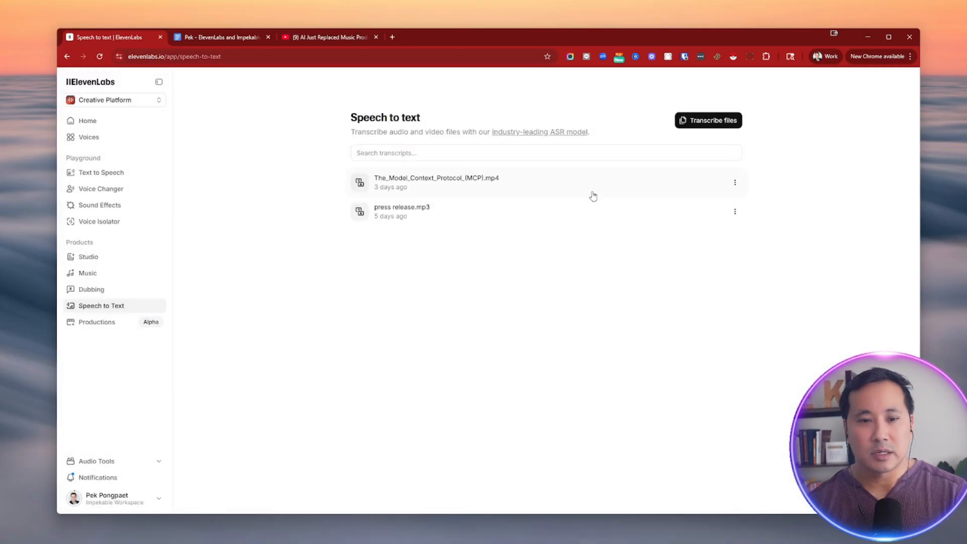
{"action": "left_click", "coordinate": [529, 191]}
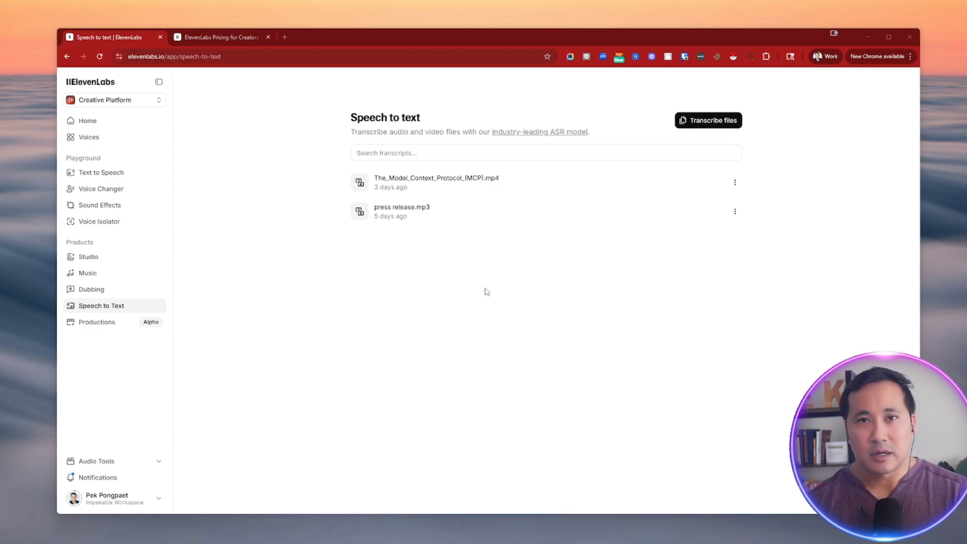
View the available ElevenLabs platforms, keep the Creative Platform, and switch to the ElevenLabs pricing page.
{"action": "left_click", "coordinate": [144, 101]}
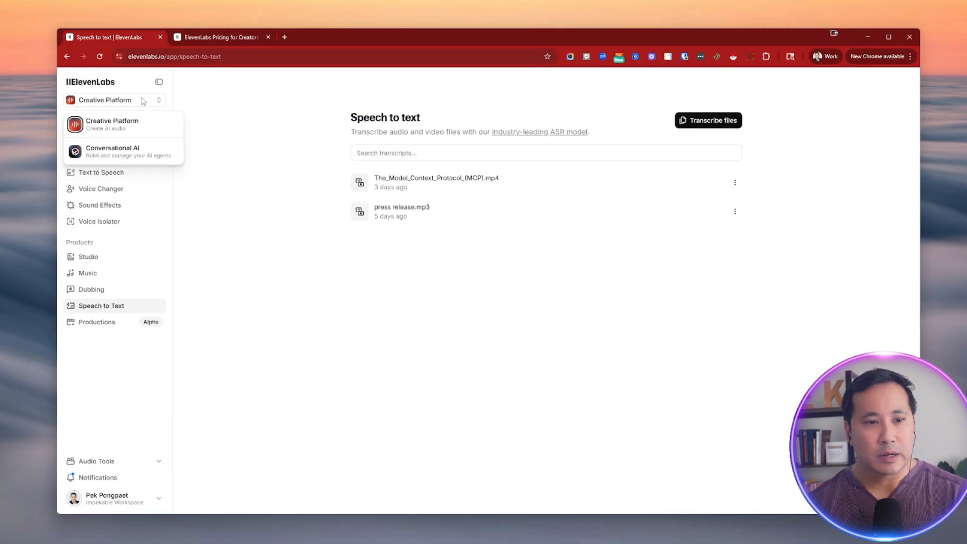
{"action": "left_click", "coordinate": [239, 106]}
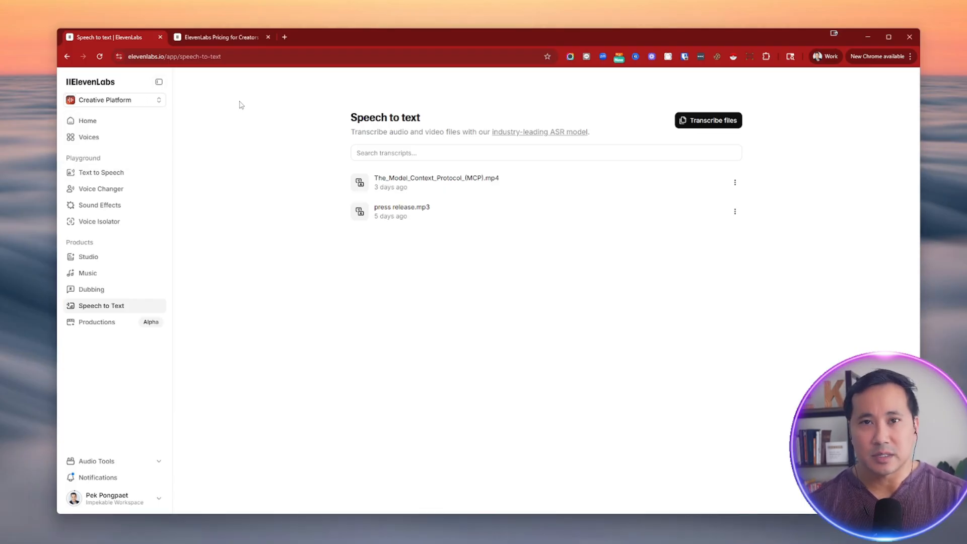
{"action": "left_click", "coordinate": [235, 38]}
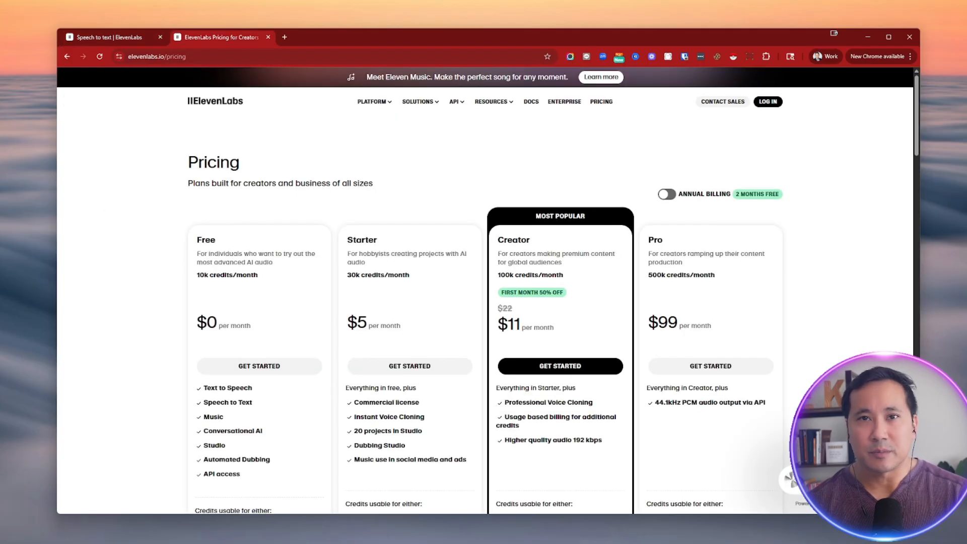